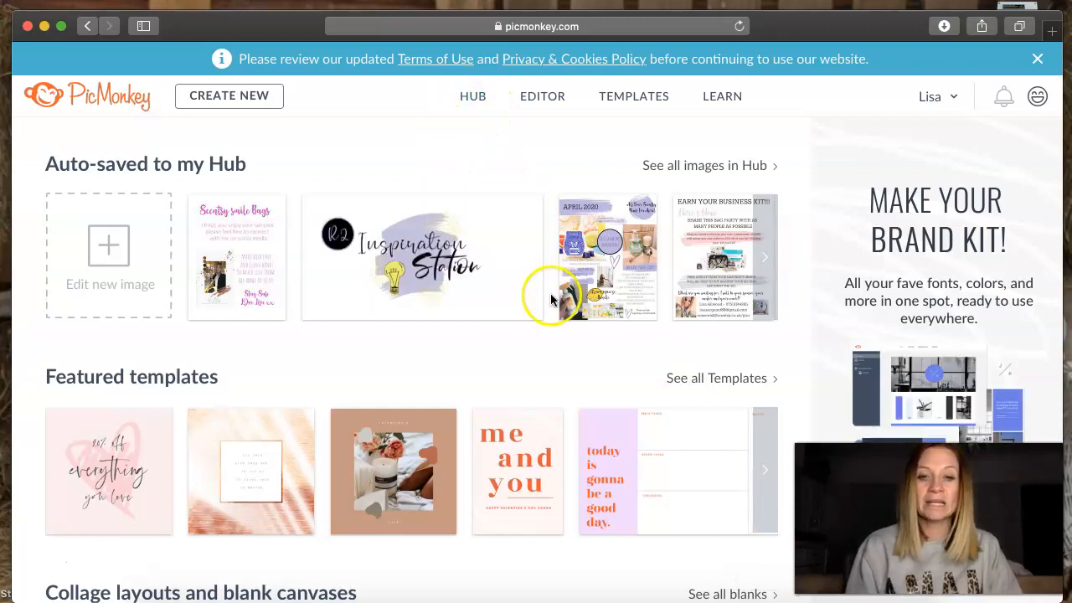
- Start a new image from a portrait print-size blank canvas
{"action": "left_click", "coordinate": [242, 97]}
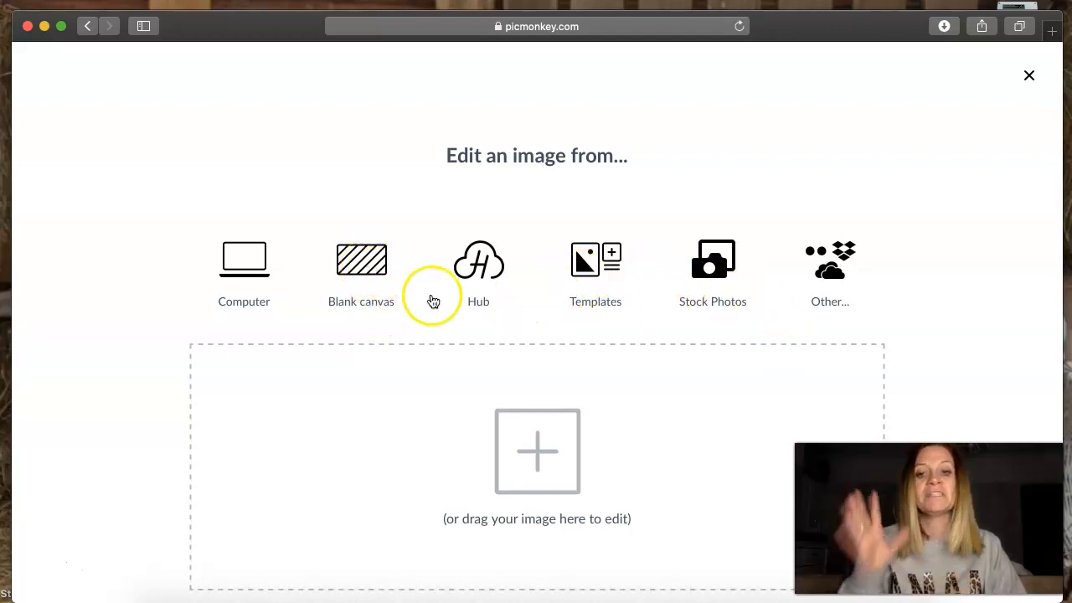
{"action": "left_click", "coordinate": [365, 268]}
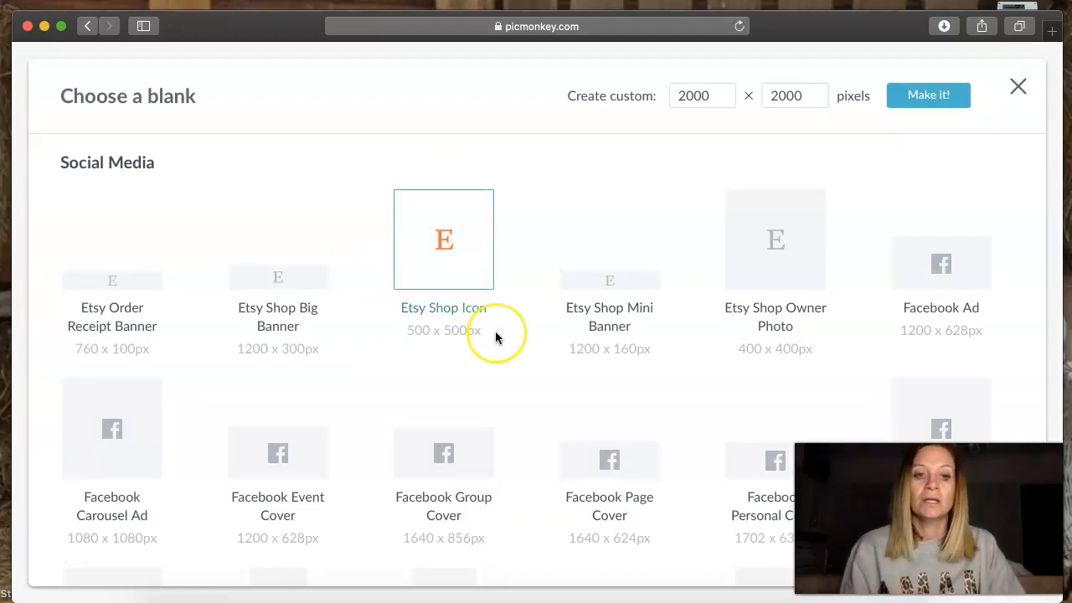
{"action": "scroll", "coordinate": [495, 335], "scroll_direction": "down", "scroll_amount": 5}
{"action": "scroll", "coordinate": [495, 337], "scroll_direction": "down", "scroll_amount": 2}
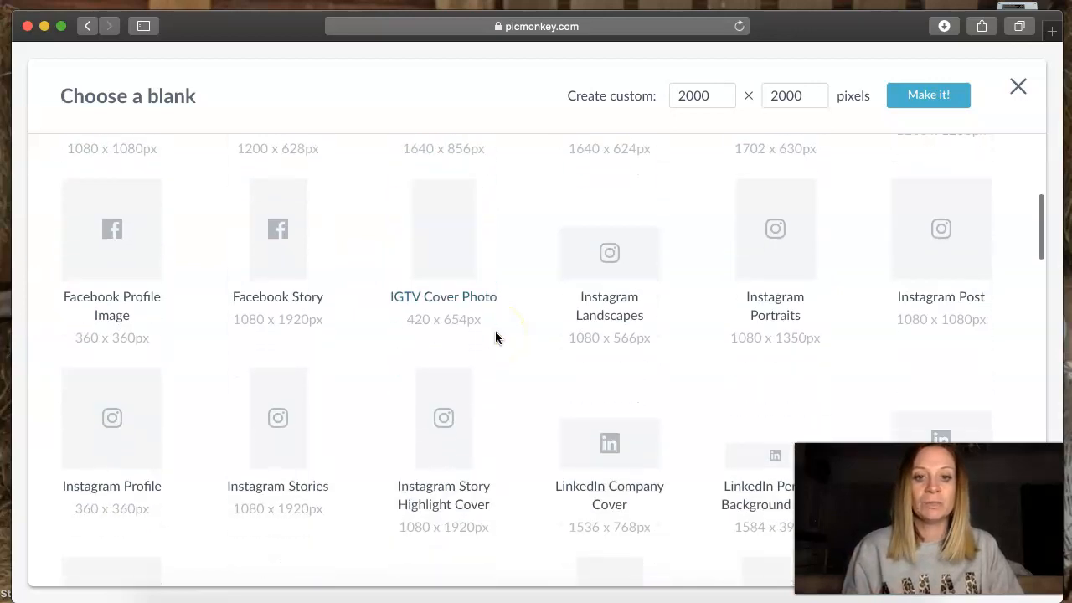
{"action": "scroll", "coordinate": [495, 331], "scroll_direction": "up", "scroll_amount": 3}
{"action": "left_click", "coordinate": [266, 189]}
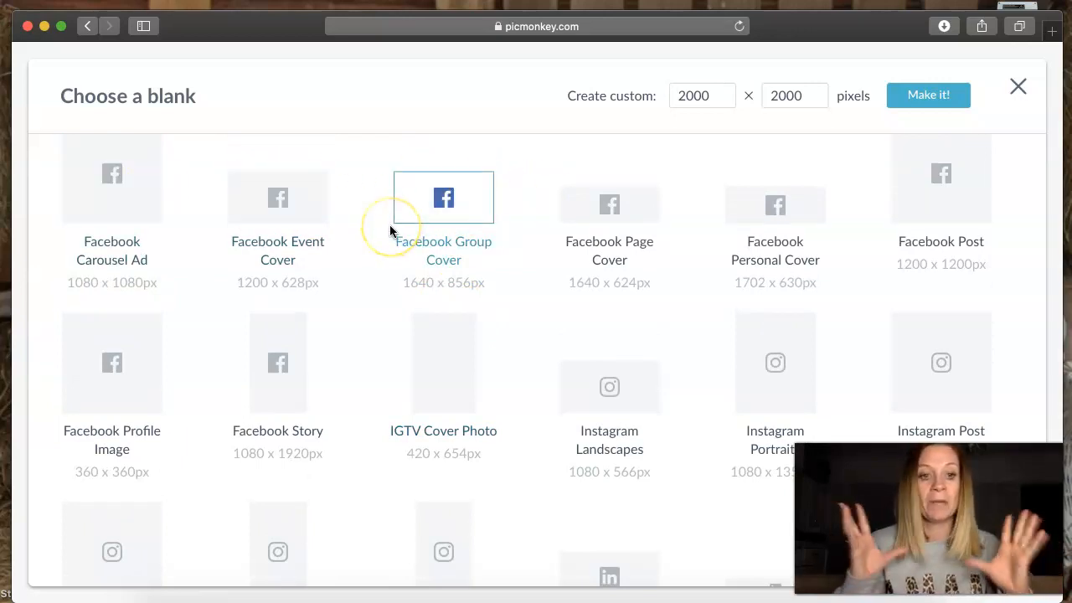
{"action": "scroll", "coordinate": [391, 231], "scroll_direction": "down", "scroll_amount": 5}
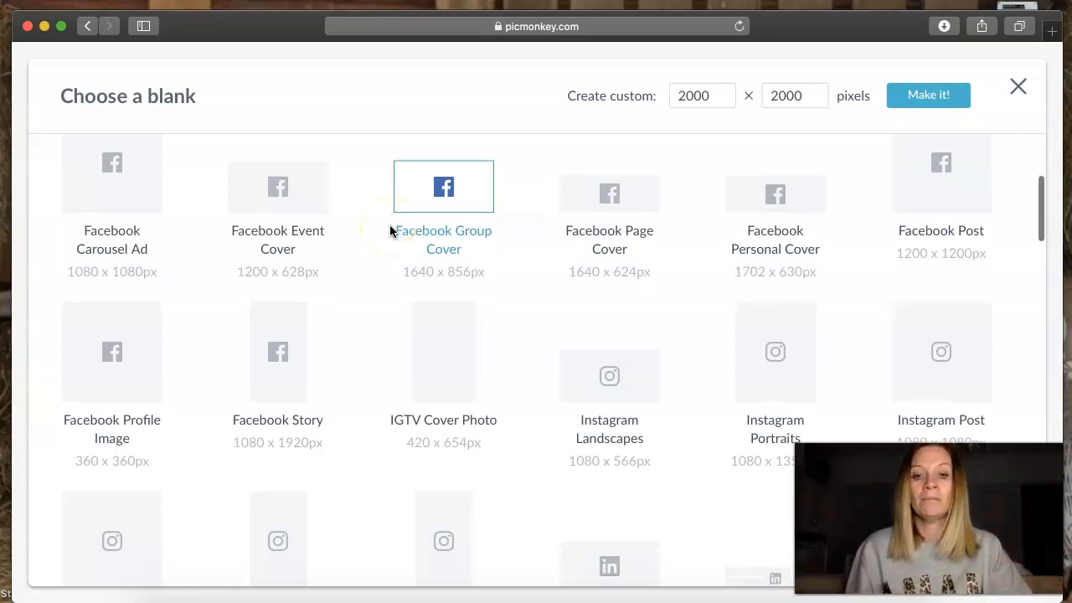
{"action": "scroll", "coordinate": [390, 232], "scroll_direction": "down", "scroll_amount": 15}
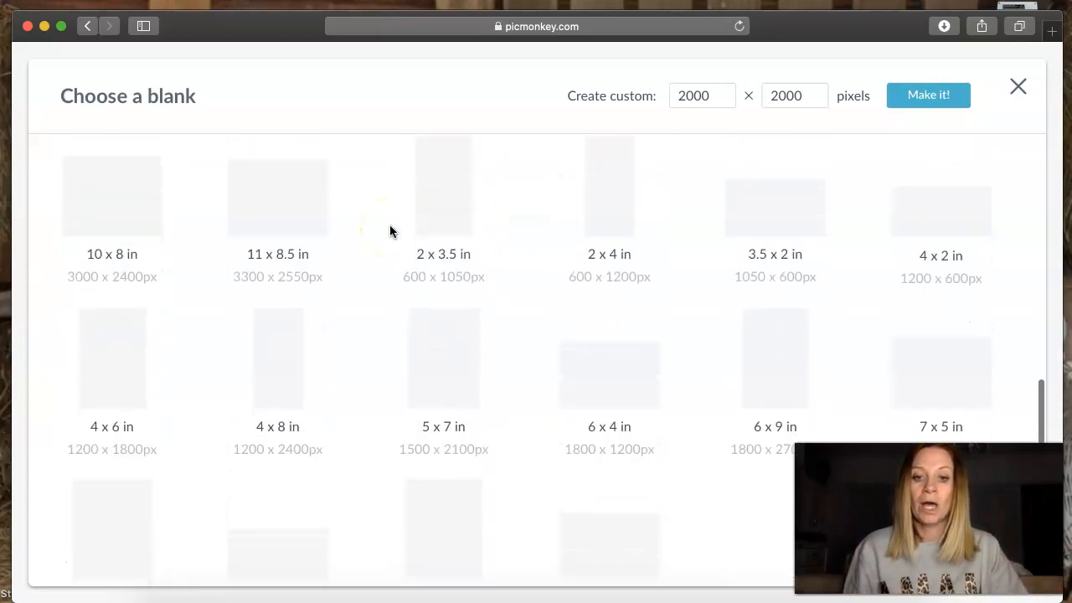
{"action": "scroll", "coordinate": [390, 231], "scroll_direction": "down", "scroll_amount": 2}
{"action": "left_click", "coordinate": [143, 291]}
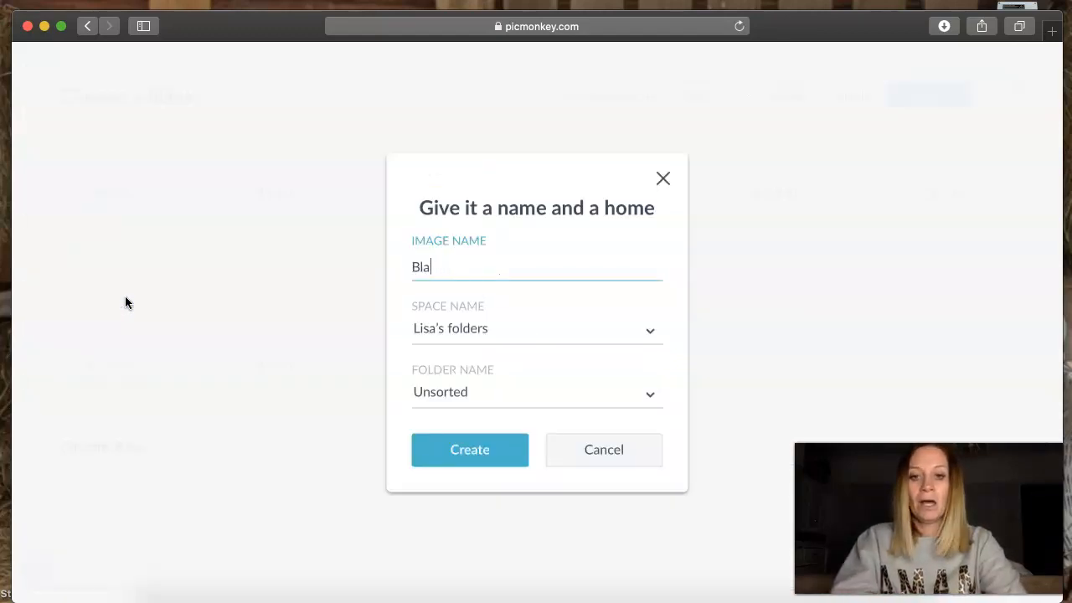
- Name the image "Thank you Template" and create it in the Unsorted folder
{"action": "key", "text": "BackSpace"}
{"action": "key", "text": "BackSpace"}
{"action": "key", "text": "BackSpace"}
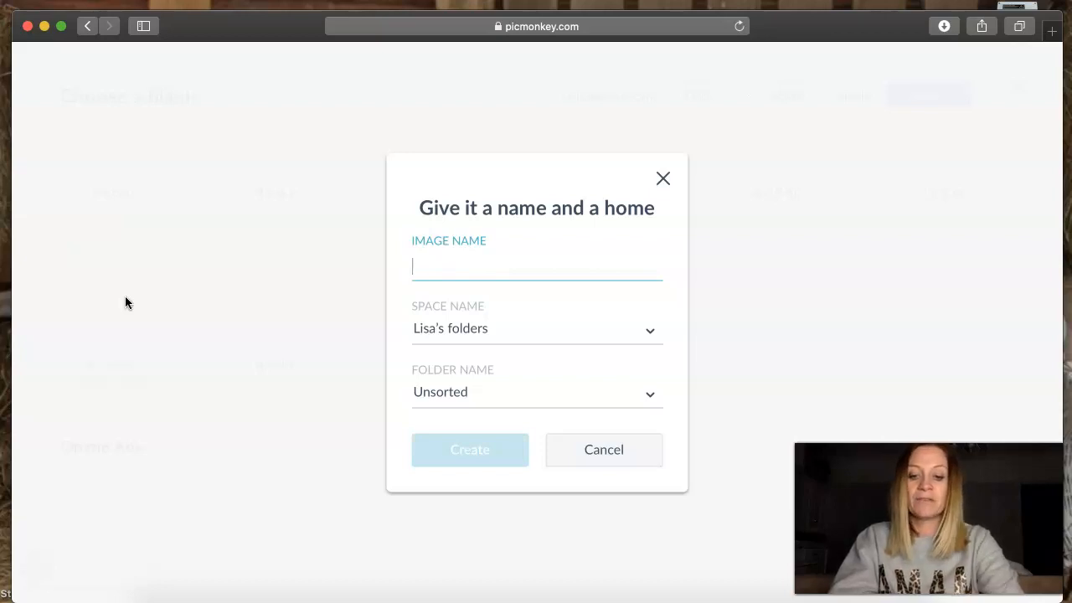
{"action": "type", "text": "Thank you Template"}
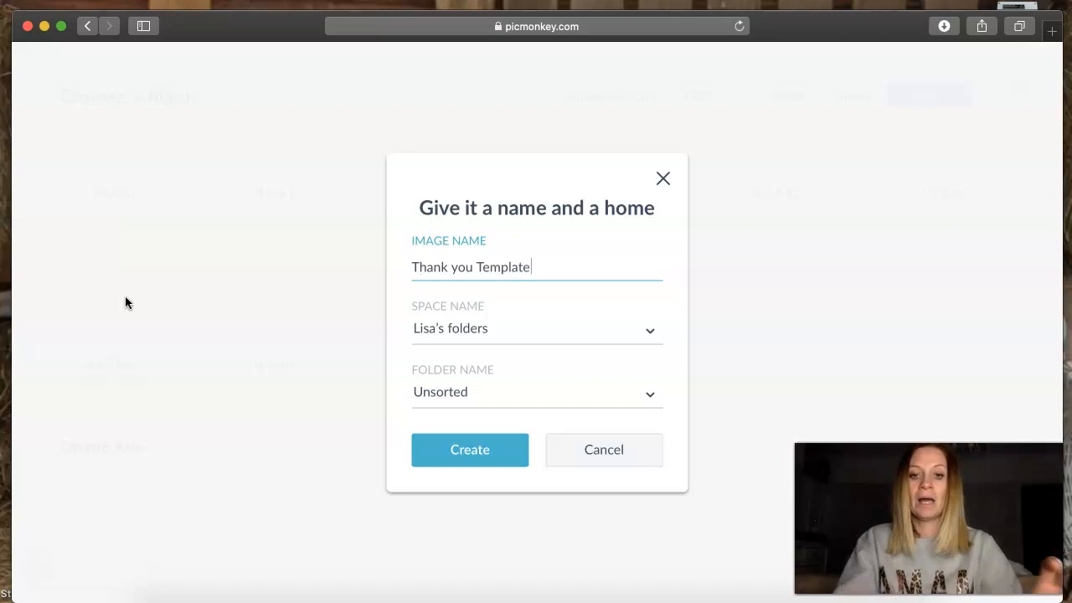
{"action": "key", "text": "Return"}
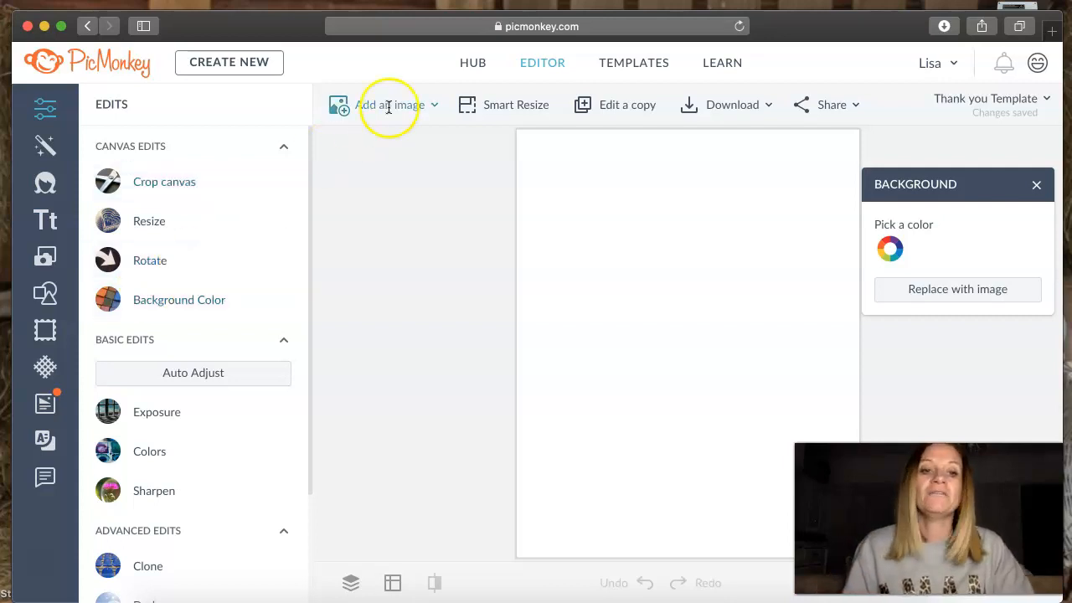
- Set the canvas background colour to white (#ffffff)
{"action": "left_click", "coordinate": [894, 249]}
{"action": "mouse_move", "coordinate": [689, 355]}
{"action": "left_mouse_down"}
{"action": "mouse_move", "coordinate": [820, 367]}
{"action": "mouse_move", "coordinate": [686, 355]}
{"action": "left_mouse_up"}
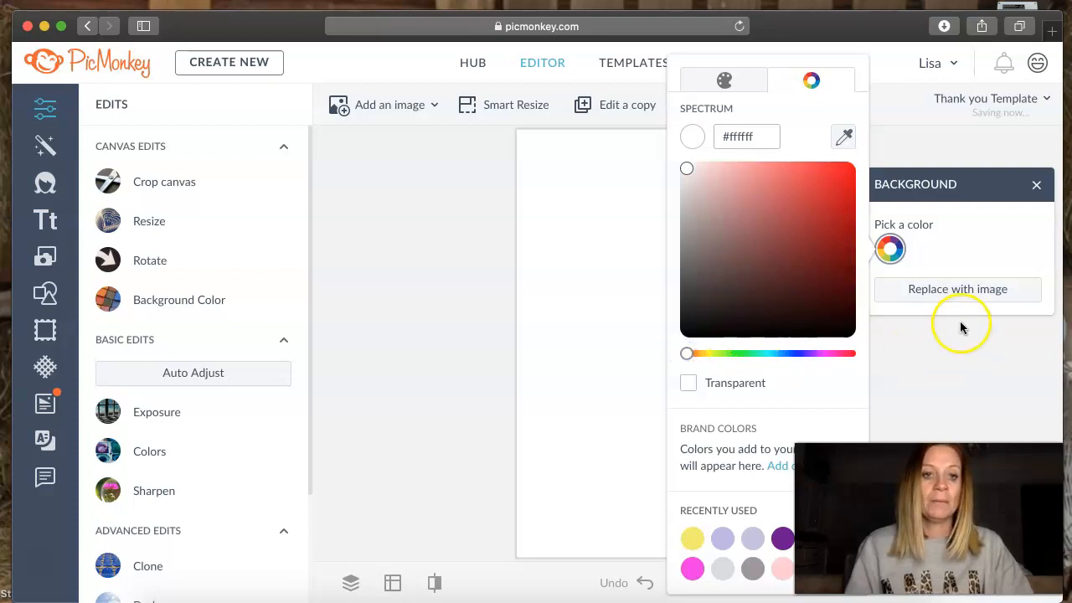
{"action": "left_click", "coordinate": [573, 309]}
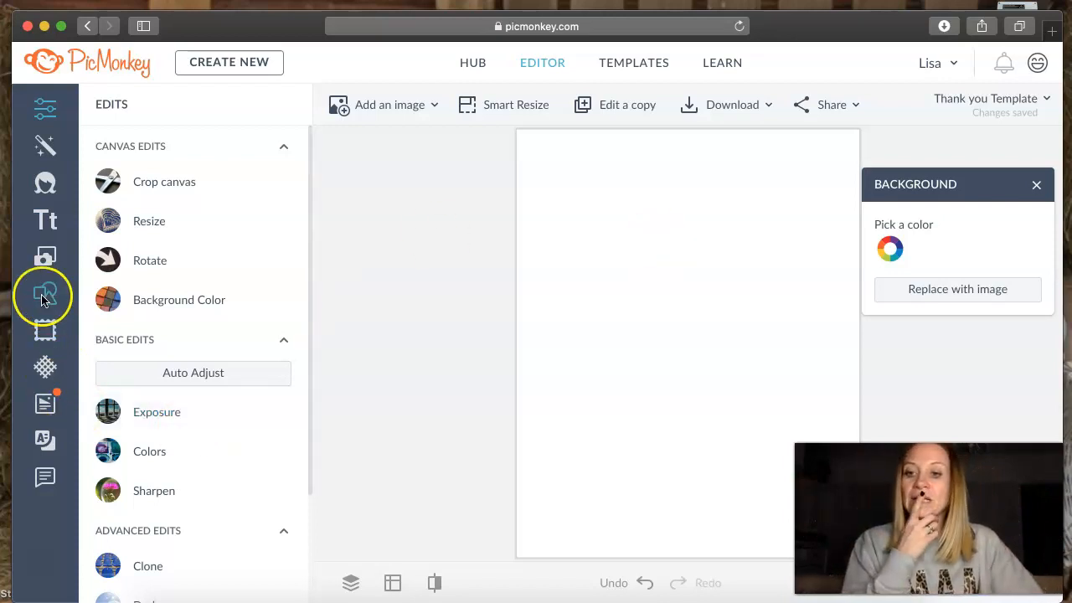
- Add the Clockwise Brush Mark graphic from the Design graphics to the canvas
{"action": "mouse_move", "coordinate": [43, 294]}
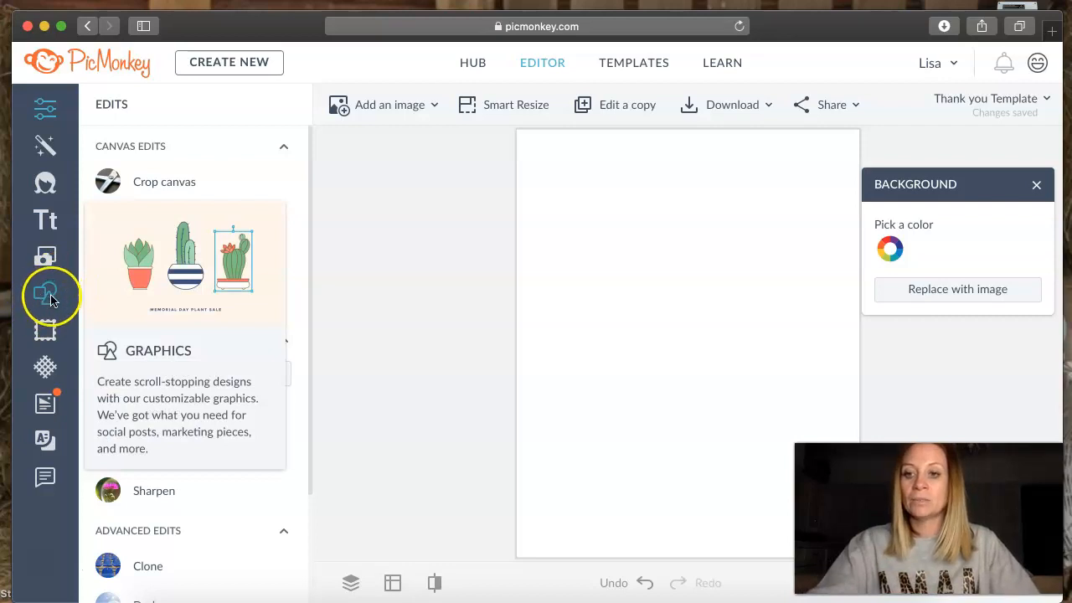
{"action": "left_click", "coordinate": [46, 294]}
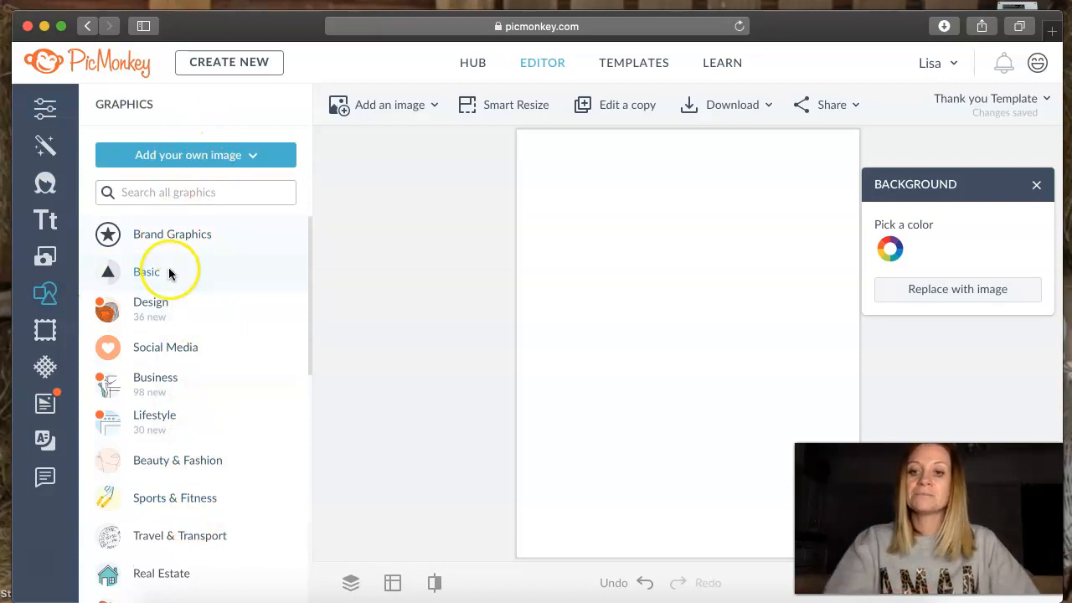
{"action": "left_click", "coordinate": [167, 304]}
{"action": "scroll", "coordinate": [169, 305], "scroll_direction": "down", "scroll_amount": 3}
{"action": "scroll", "coordinate": [168, 305], "scroll_direction": "down", "scroll_amount": 10}
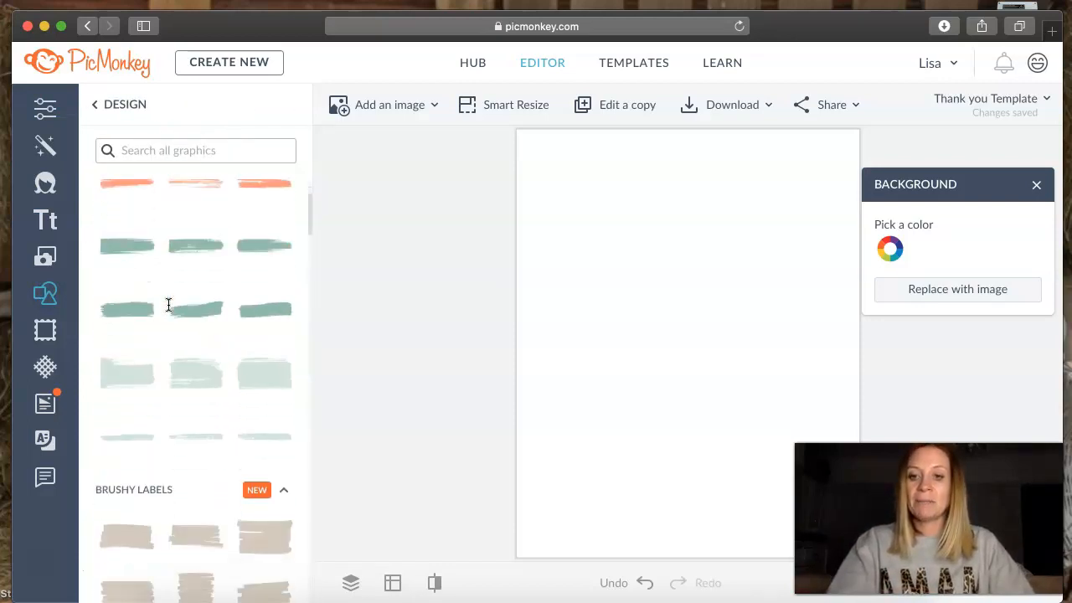
{"action": "scroll", "coordinate": [168, 305], "scroll_direction": "down", "scroll_amount": 10}
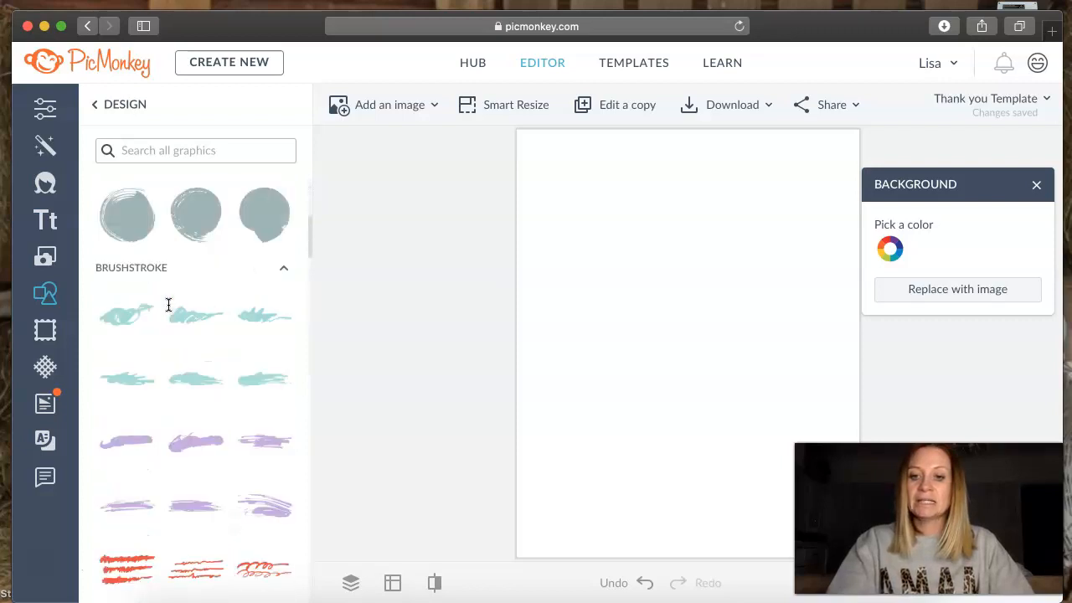
{"action": "scroll", "coordinate": [169, 305], "scroll_direction": "up", "scroll_amount": 4}
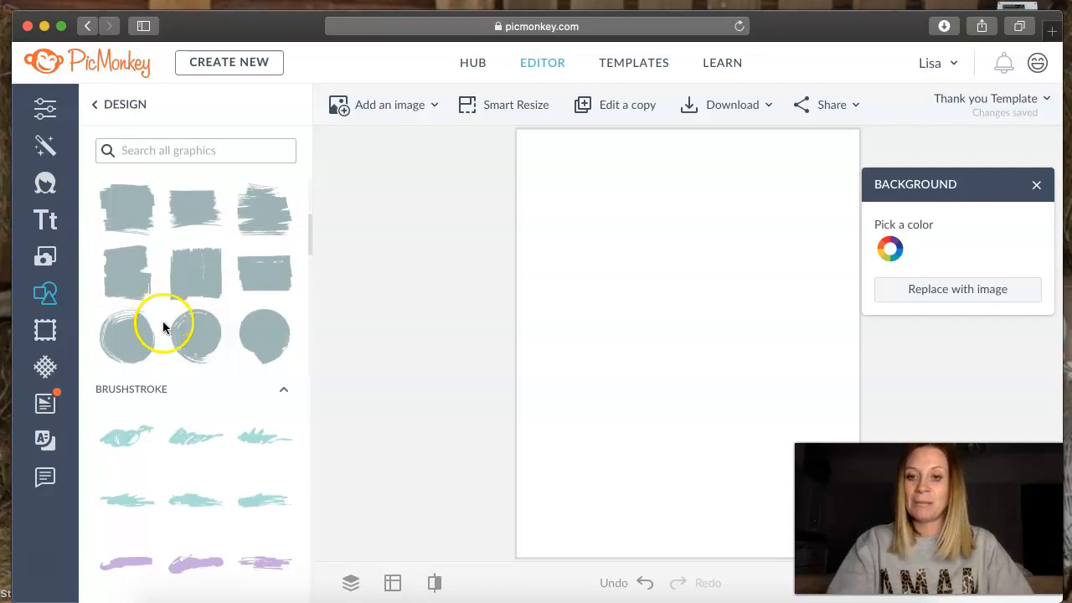
{"action": "left_click", "coordinate": [114, 336]}
- Move the round brush mark to the upper part of the canvas and enlarge it to about half the canvas width
{"action": "left_click", "coordinate": [696, 345]}
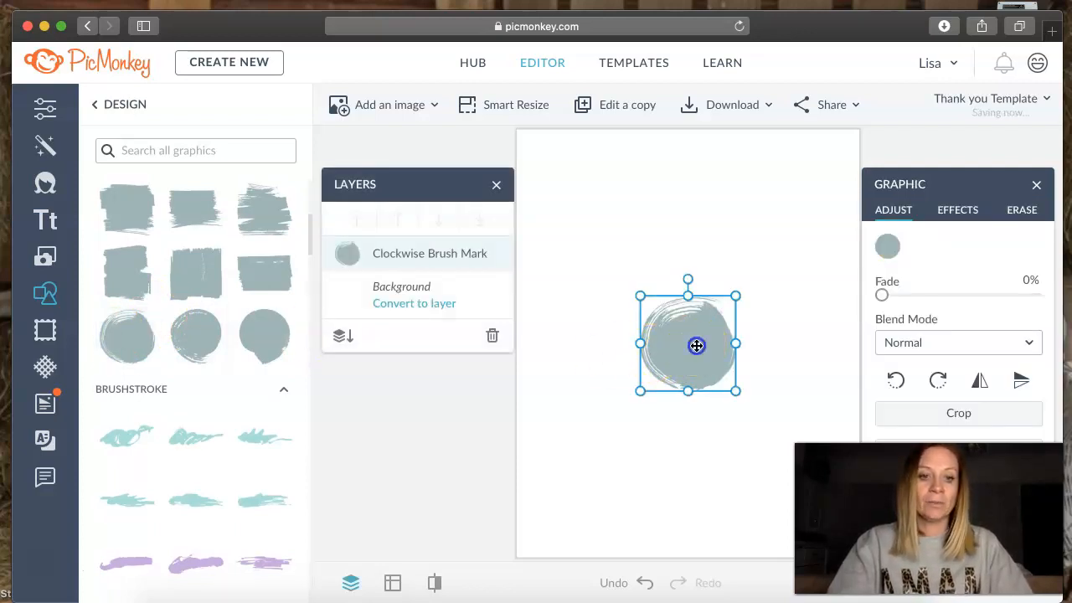
{"action": "mouse_move", "coordinate": [696, 337]}
{"action": "left_mouse_down"}
{"action": "mouse_move", "coordinate": [696, 225]}
{"action": "mouse_move", "coordinate": [685, 202]}
{"action": "left_mouse_up"}
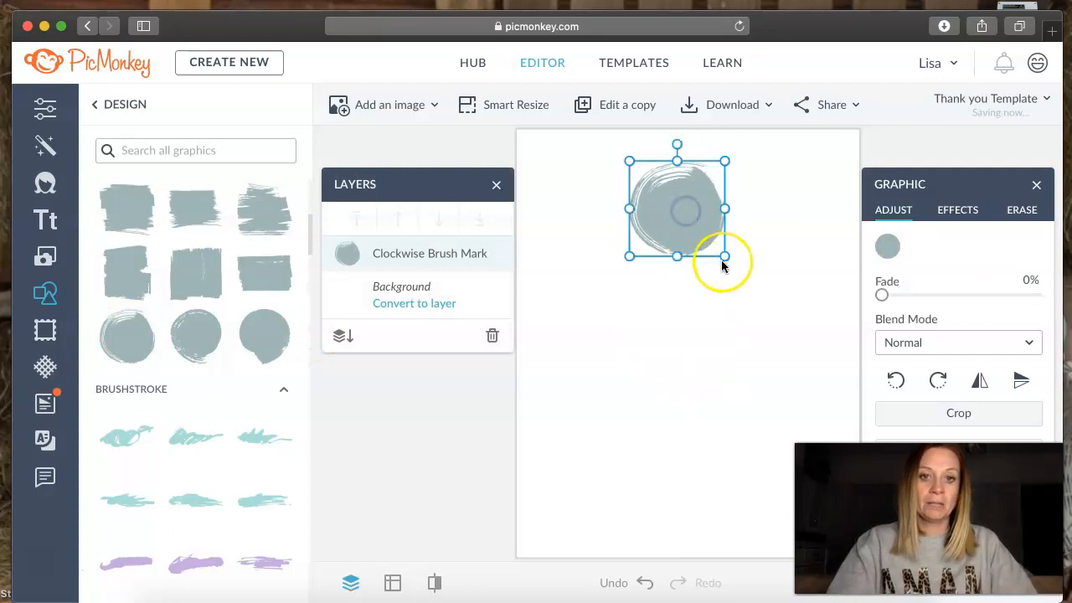
{"action": "left_click_drag", "start_coordinate": [738, 264], "coordinate": [803, 309]}
{"action": "left_click_drag", "start_coordinate": [628, 321], "coordinate": [592, 326]}
{"action": "left_click_drag", "start_coordinate": [698, 294], "coordinate": [678, 285]}
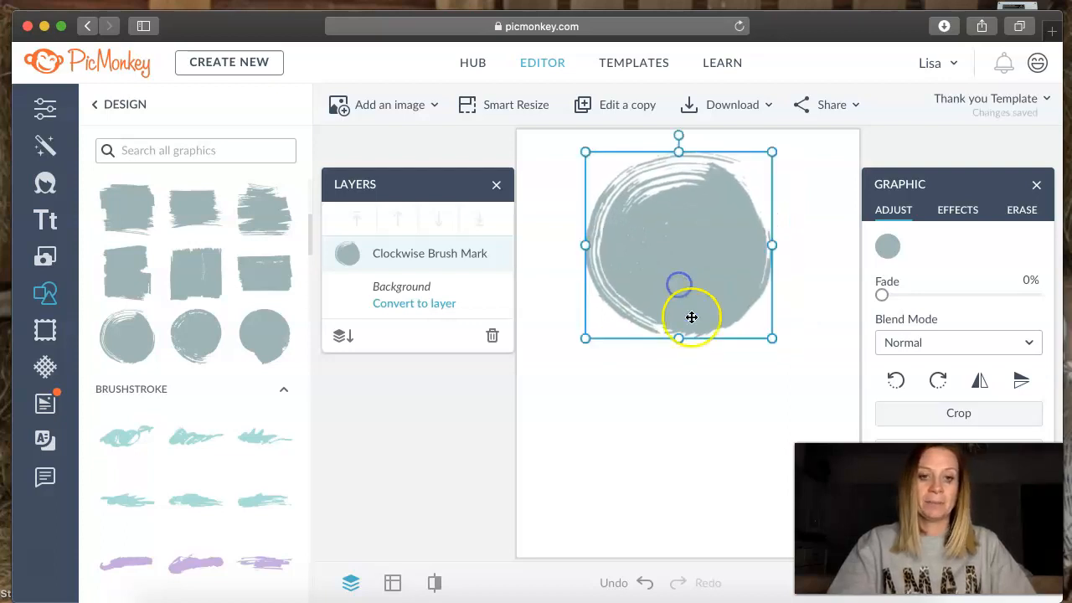
{"action": "left_click", "coordinate": [700, 387]}
{"action": "left_click", "coordinate": [689, 242]}
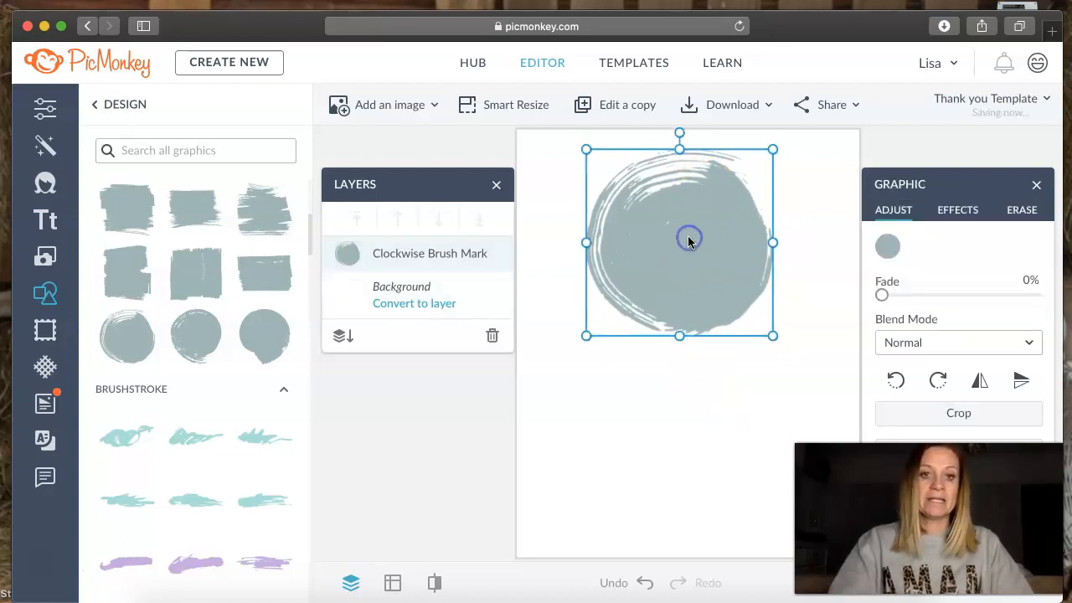
- Try light grey #dcdcdc on the brush mark, and recolour it lavender #bdb6e5
{"action": "left_click", "coordinate": [890, 249]}
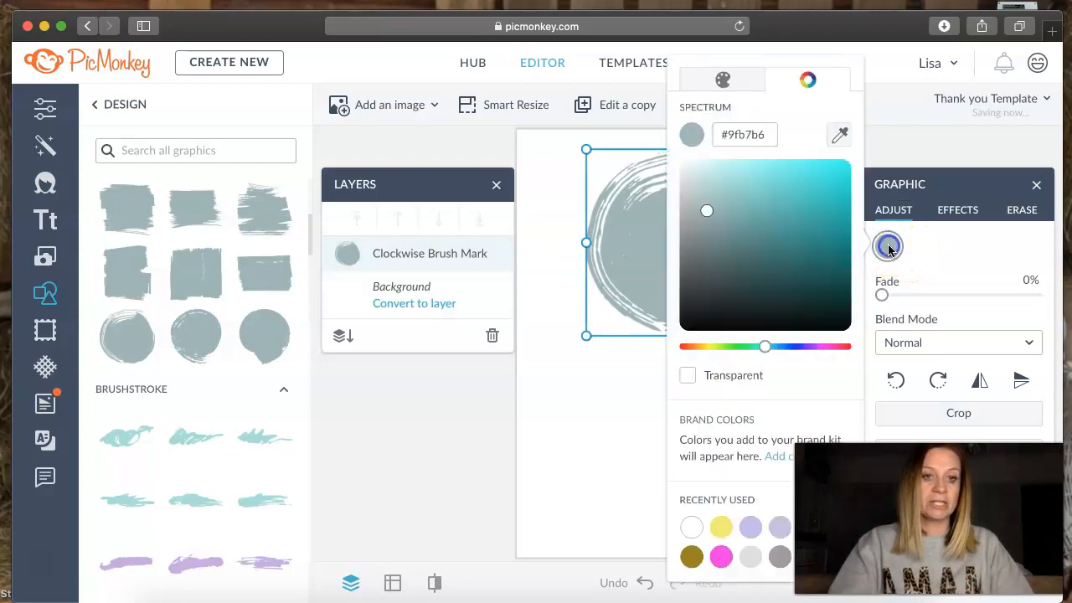
{"action": "mouse_move", "coordinate": [763, 354]}
{"action": "left_mouse_down"}
{"action": "mouse_move", "coordinate": [716, 359]}
{"action": "mouse_move", "coordinate": [819, 359]}
{"action": "mouse_move", "coordinate": [773, 354]}
{"action": "left_mouse_up"}
{"action": "left_click", "coordinate": [752, 569]}
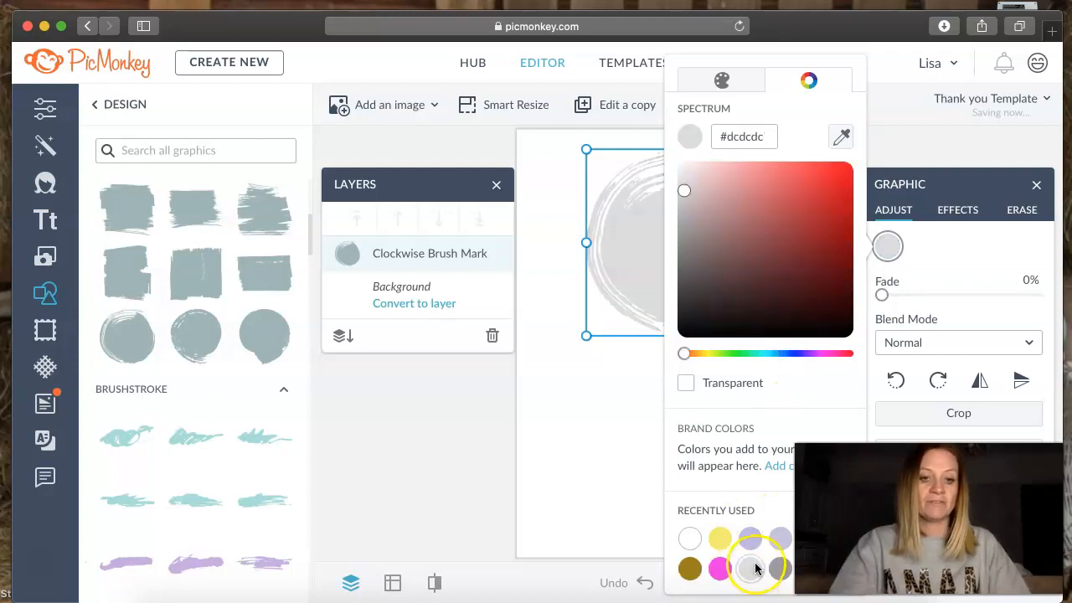
{"action": "left_click", "coordinate": [750, 539]}
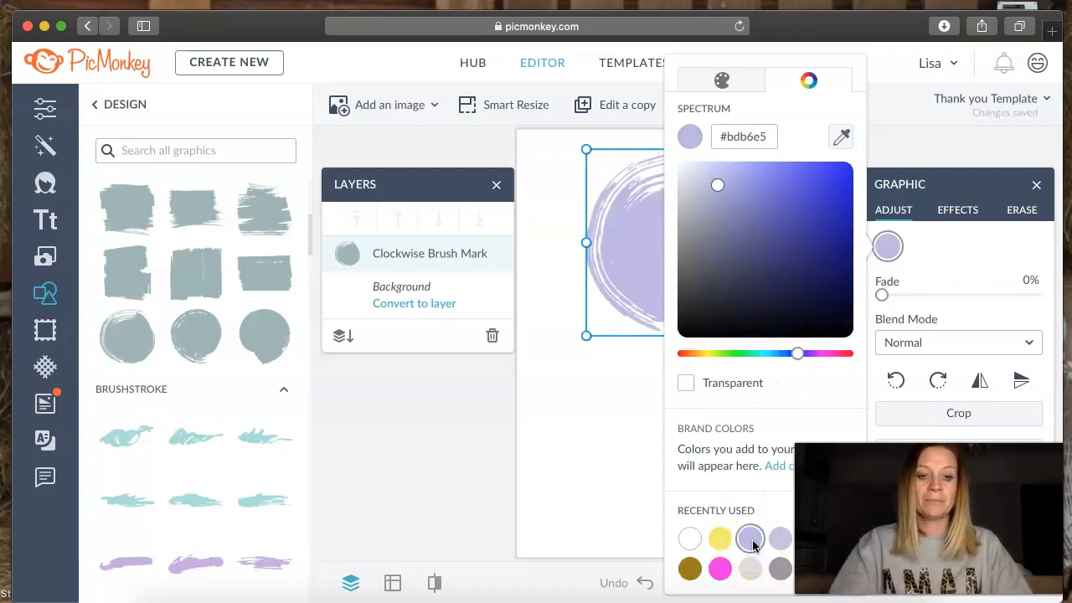
{"action": "left_click", "coordinate": [546, 439]}
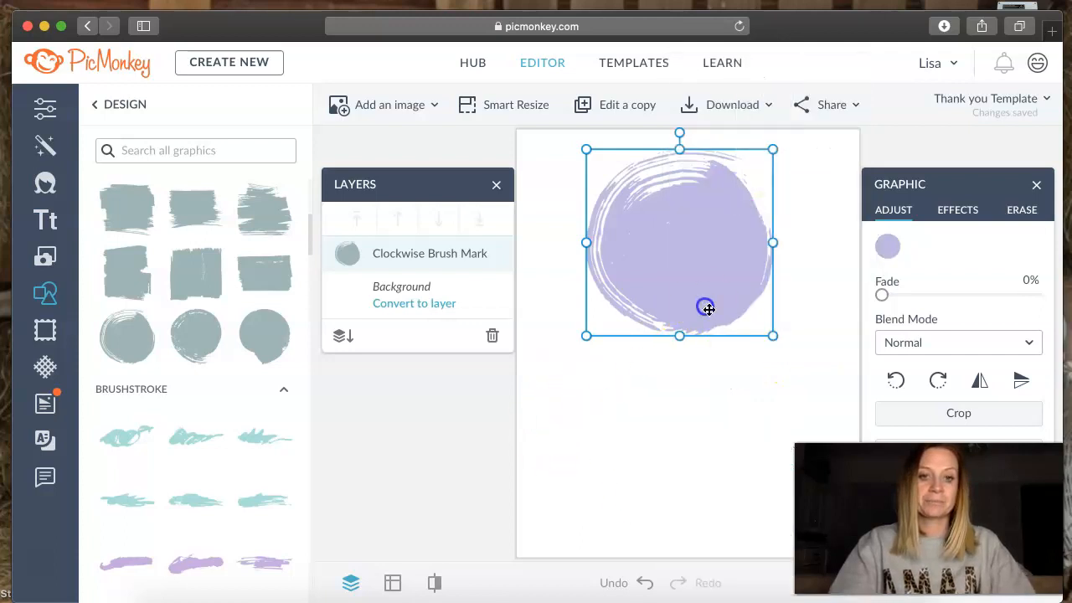
- Shrink the lavender brush mark slightly and centre it horizontally near the canvas's upper edge
{"action": "left_click_drag", "start_coordinate": [768, 318], "coordinate": [759, 276]}
{"action": "left_click_drag", "start_coordinate": [693, 251], "coordinate": [725, 248]}
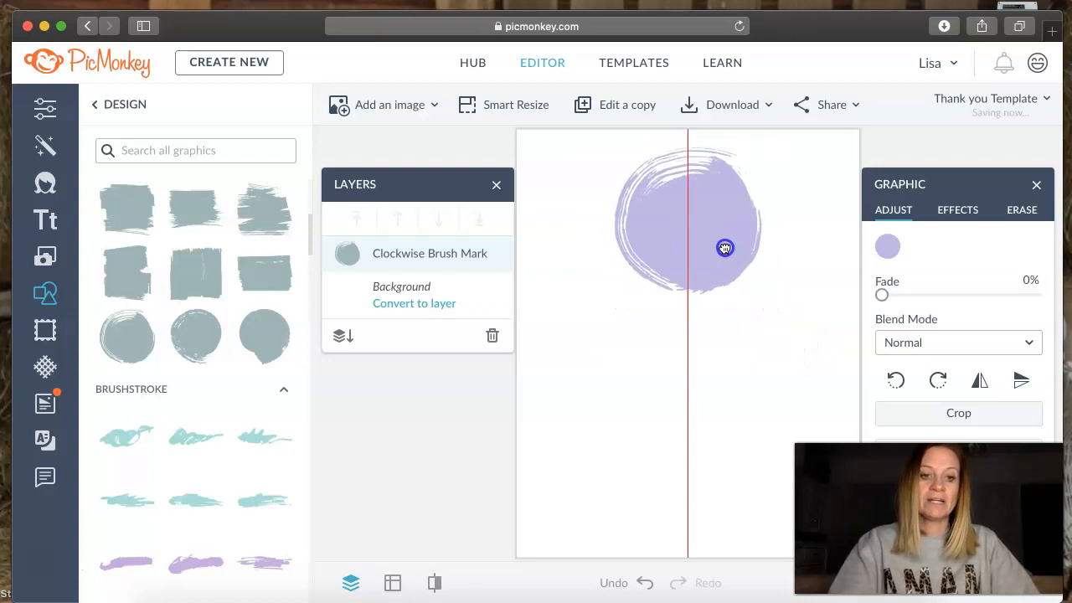
{"action": "left_click_drag", "start_coordinate": [725, 248], "coordinate": [726, 248]}
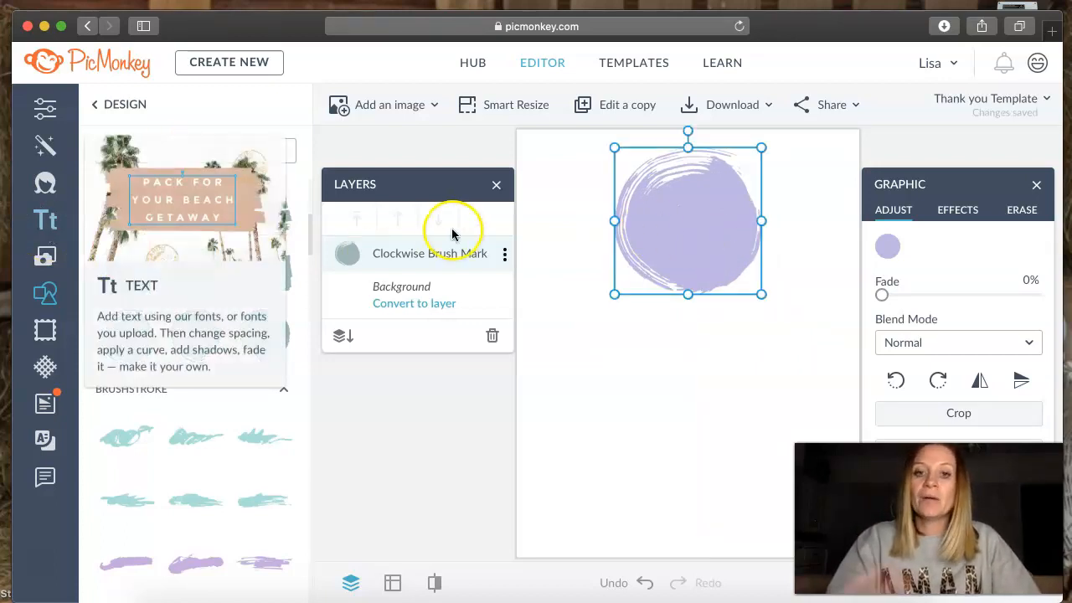
- Add a text box below the brush mark reading "Thank you for Your order"
{"action": "left_click", "coordinate": [50, 225]}
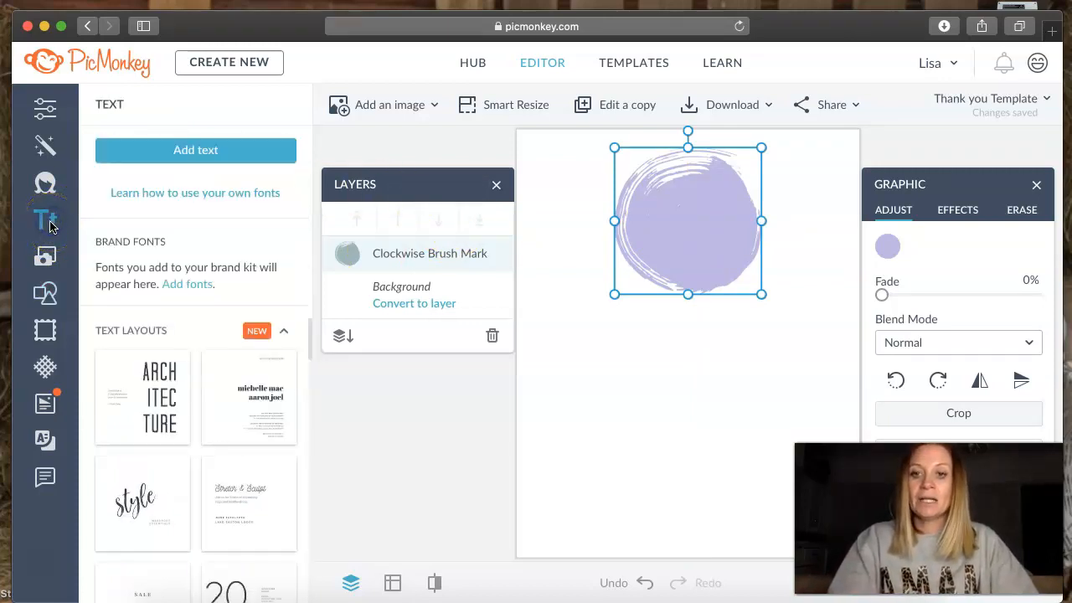
{"action": "left_click", "coordinate": [220, 152]}
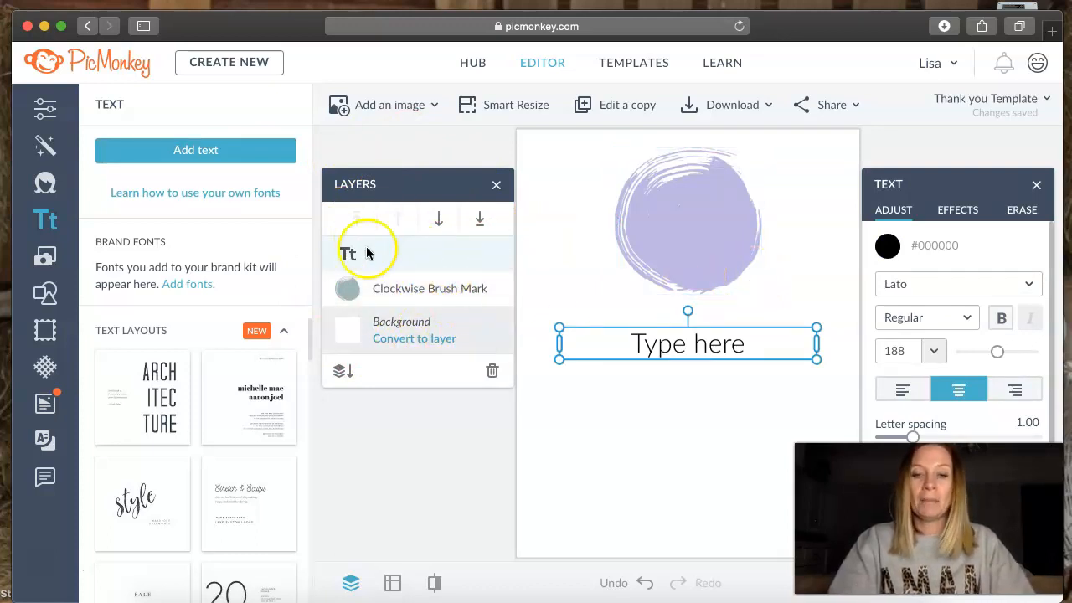
{"action": "double_click", "coordinate": [755, 346]}
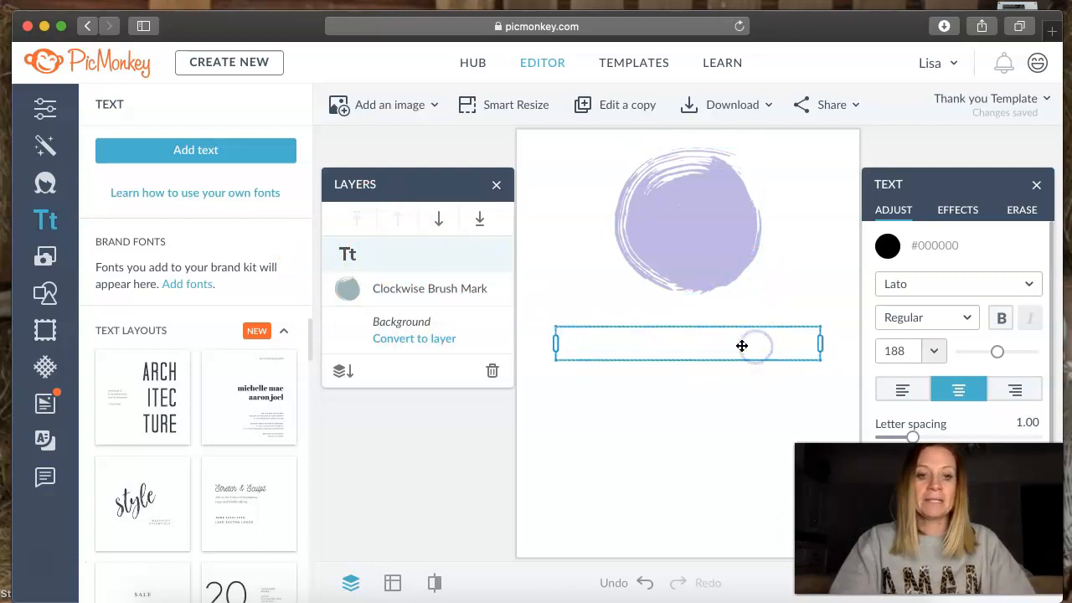
{"action": "type", "text": "Thank you for Your order"}
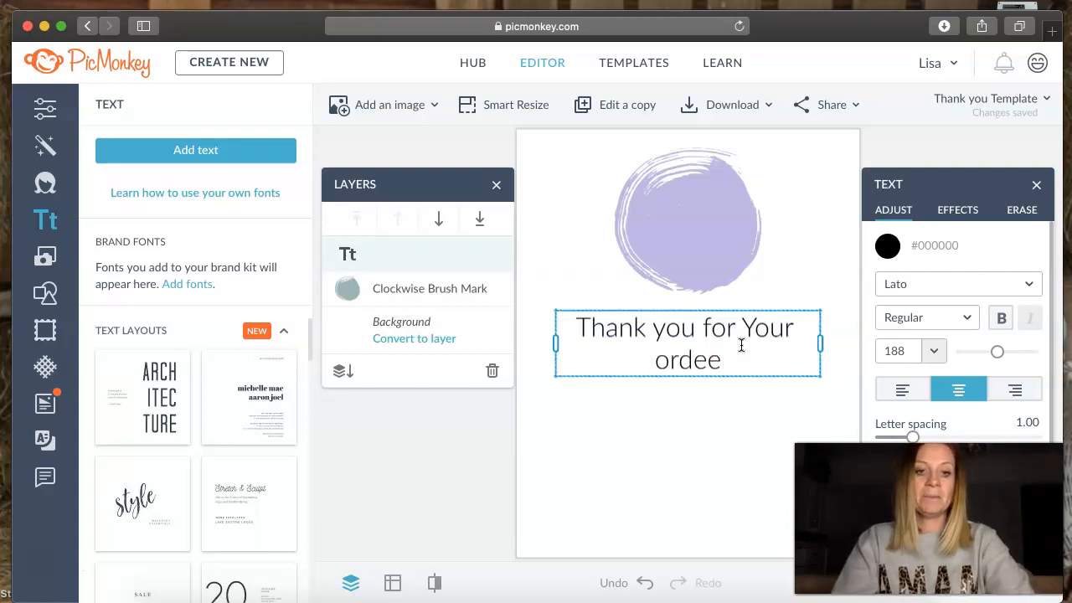
- Change the font of all the "Thank you for Your order" text to Buttey Honey Regular
{"action": "left_click_drag", "start_coordinate": [740, 361], "coordinate": [522, 309]}
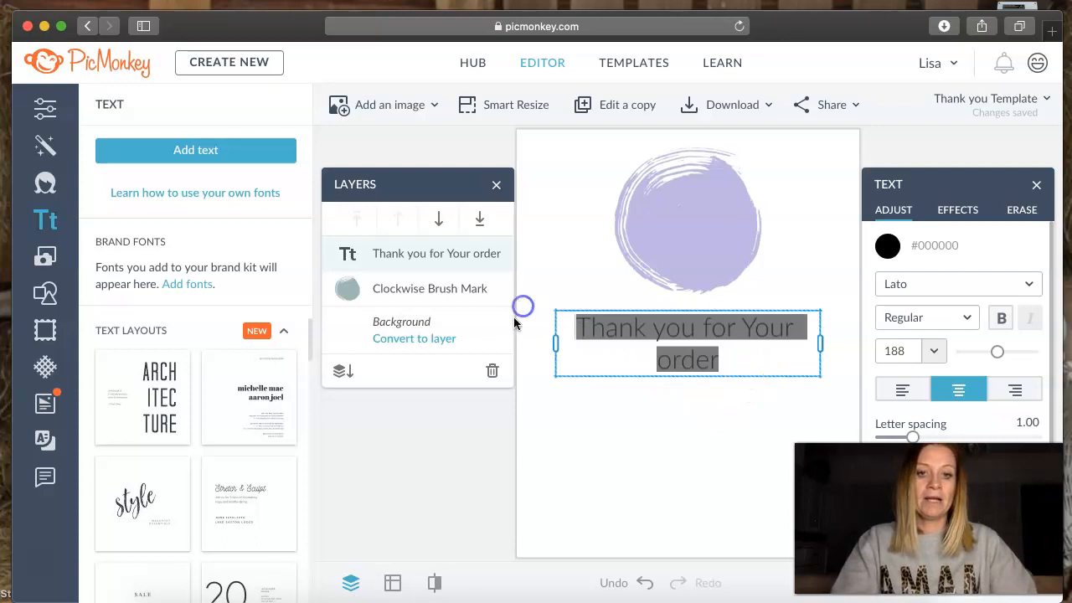
{"action": "left_click", "coordinate": [945, 287]}
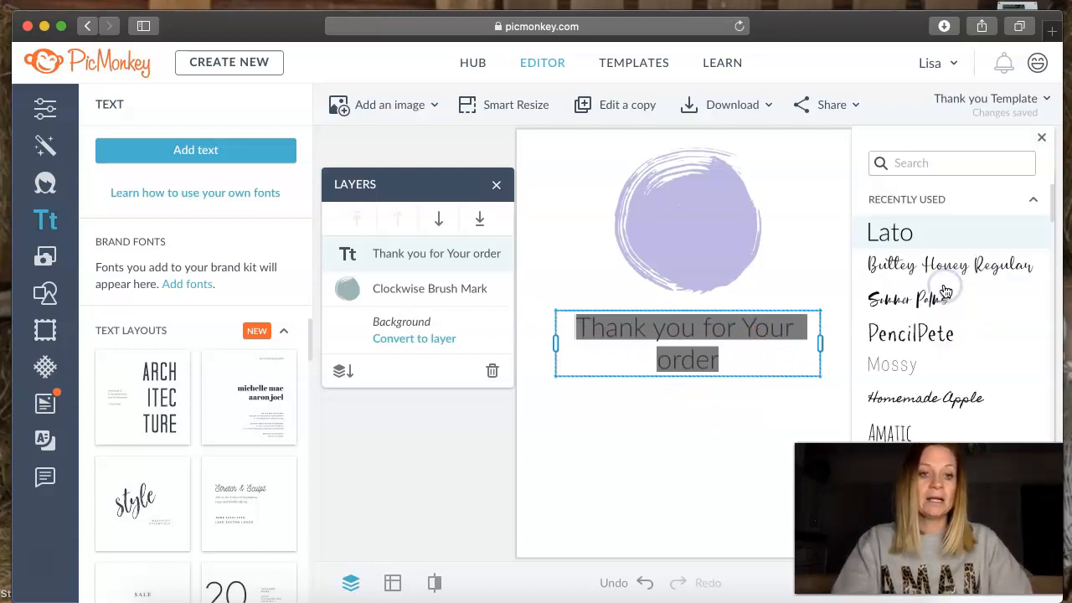
{"action": "scroll", "coordinate": [945, 291], "scroll_direction": "down", "scroll_amount": 2}
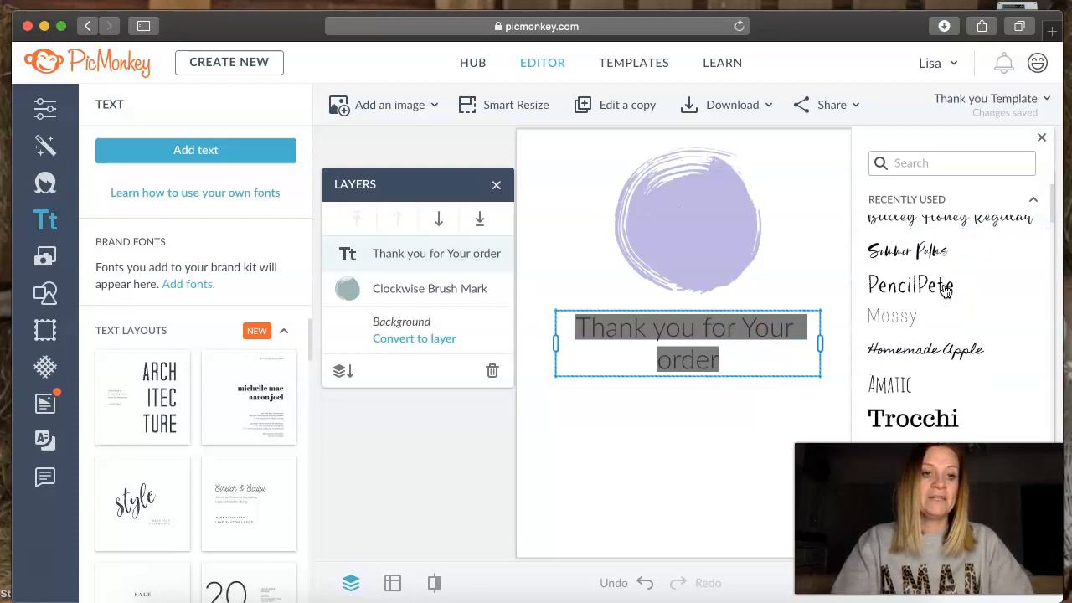
{"action": "scroll", "coordinate": [946, 280], "scroll_direction": "up", "scroll_amount": 2}
{"action": "scroll", "coordinate": [949, 270], "scroll_direction": "down", "scroll_amount": 1}
{"action": "left_click", "coordinate": [952, 262]}
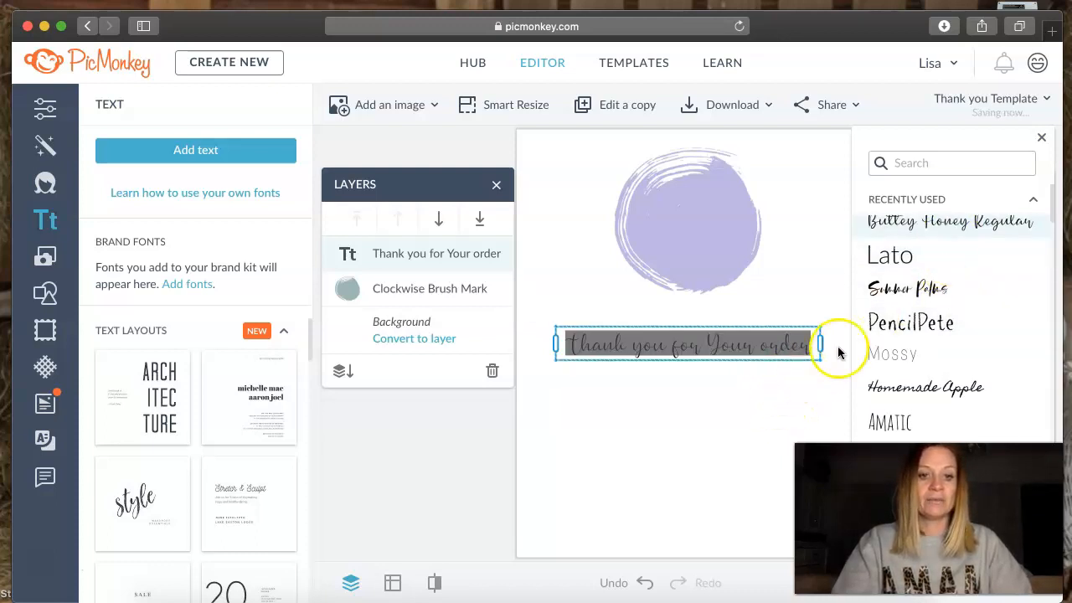
- Delete "for Your order" from the text below the brush mark so it reads only "Thank you"
{"action": "left_click", "coordinate": [699, 414]}
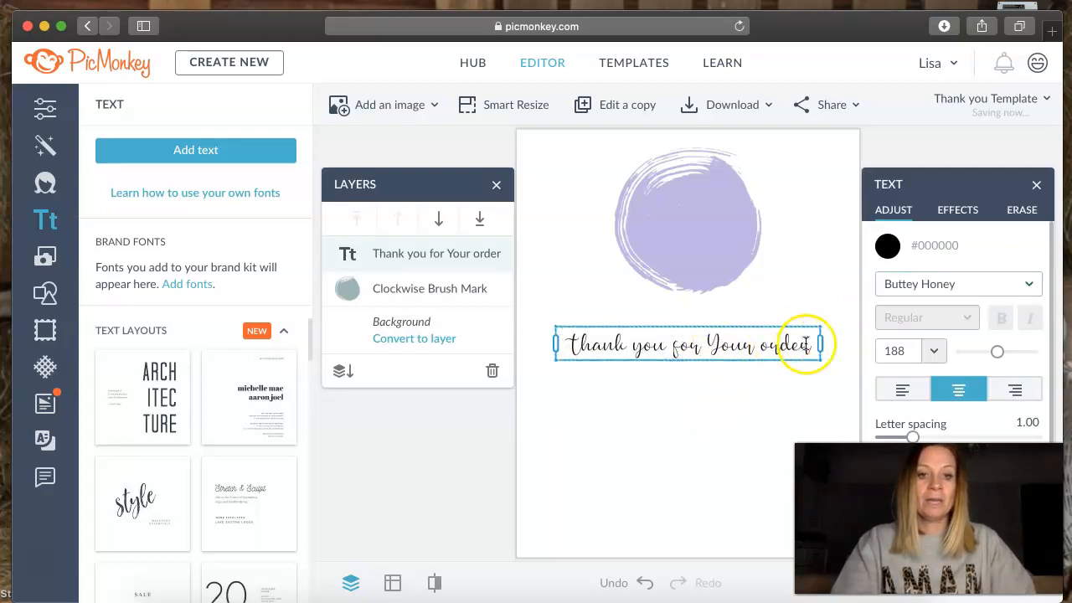
{"action": "left_click_drag", "start_coordinate": [808, 346], "coordinate": [671, 348]}
{"action": "key", "text": "BackSpace"}
- Find the Langrish Script Regular font by searching for "lang" and apply it to the whole "Thank you" text
{"action": "left_click_drag", "start_coordinate": [747, 350], "coordinate": [556, 342]}
{"action": "left_click", "coordinate": [956, 285]}
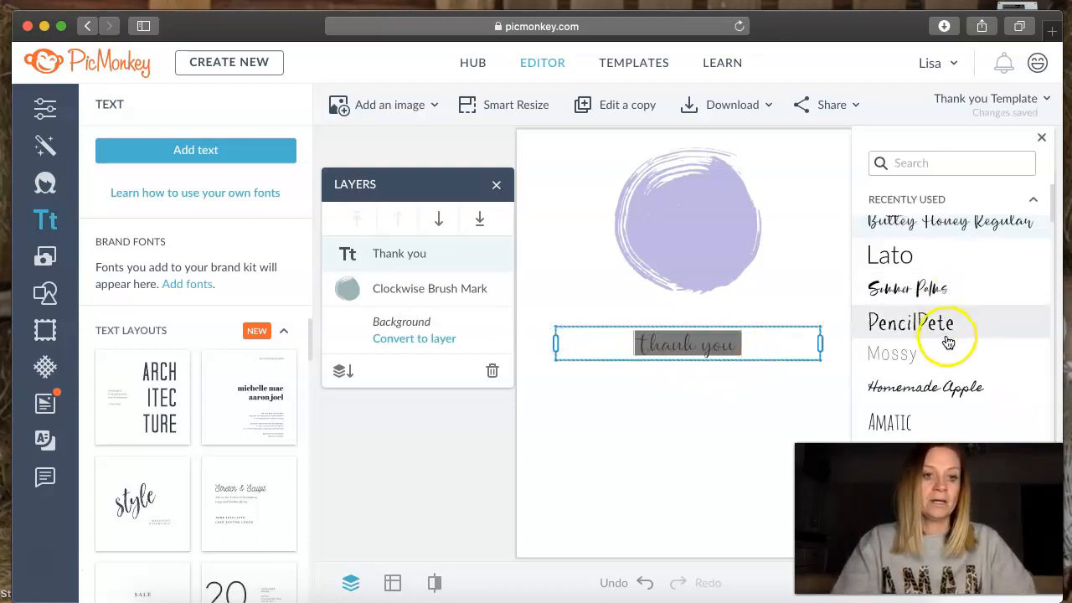
{"action": "scroll", "coordinate": [948, 342], "scroll_direction": "down", "scroll_amount": 5}
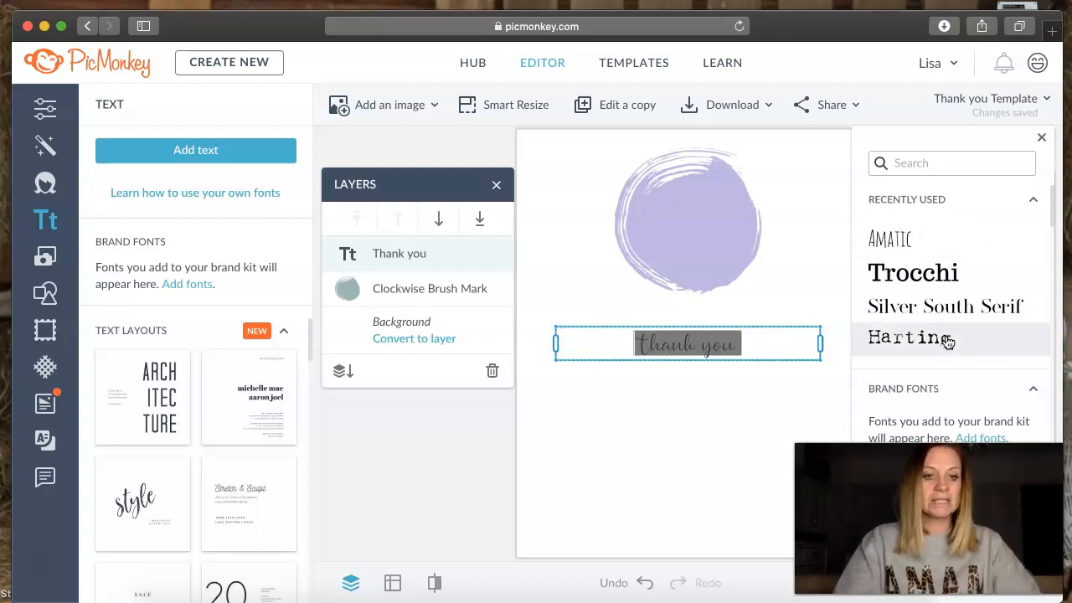
{"action": "scroll", "coordinate": [948, 342], "scroll_direction": "down", "scroll_amount": 10}
{"action": "scroll", "coordinate": [948, 341], "scroll_direction": "down", "scroll_amount": 10}
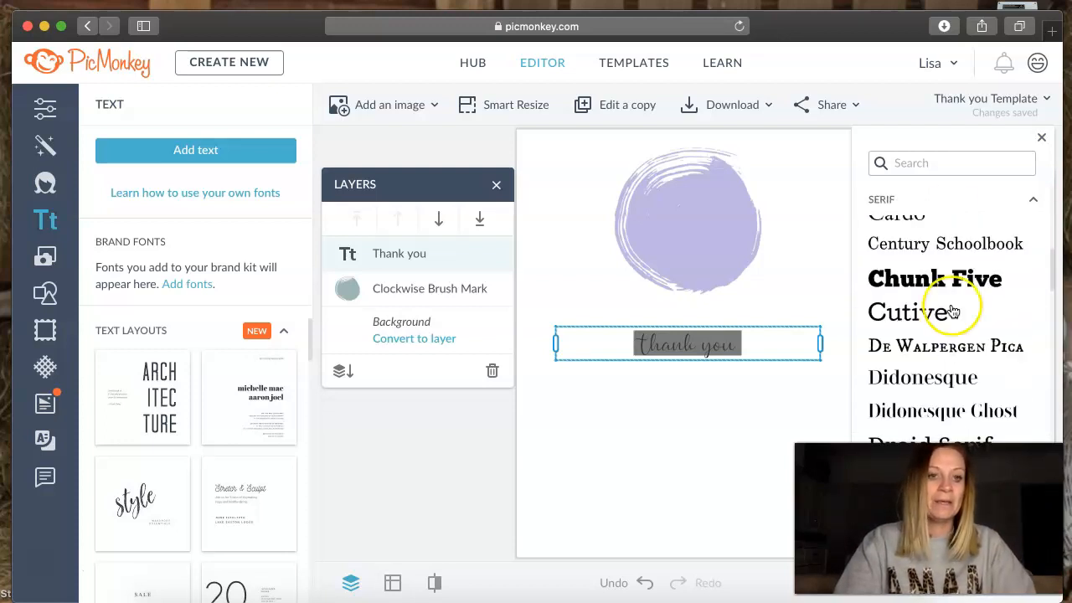
{"action": "left_click", "coordinate": [930, 162]}
{"action": "type", "text": "lang"}
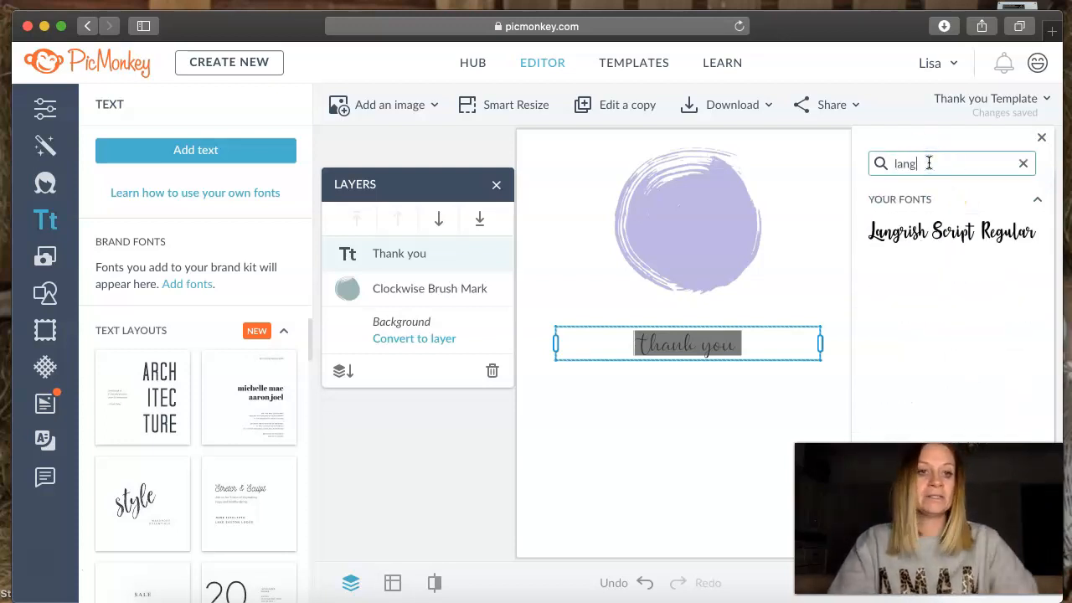
{"action": "left_click", "coordinate": [726, 386]}
{"action": "left_click", "coordinate": [745, 382]}
- Move the "Thank you" text onto the upper part of the brush mark, starting slightly outside its left edge
{"action": "mouse_move", "coordinate": [725, 344]}
{"action": "left_mouse_down"}
{"action": "mouse_move", "coordinate": [727, 188]}
{"action": "mouse_move", "coordinate": [702, 194]}
{"action": "left_mouse_up"}
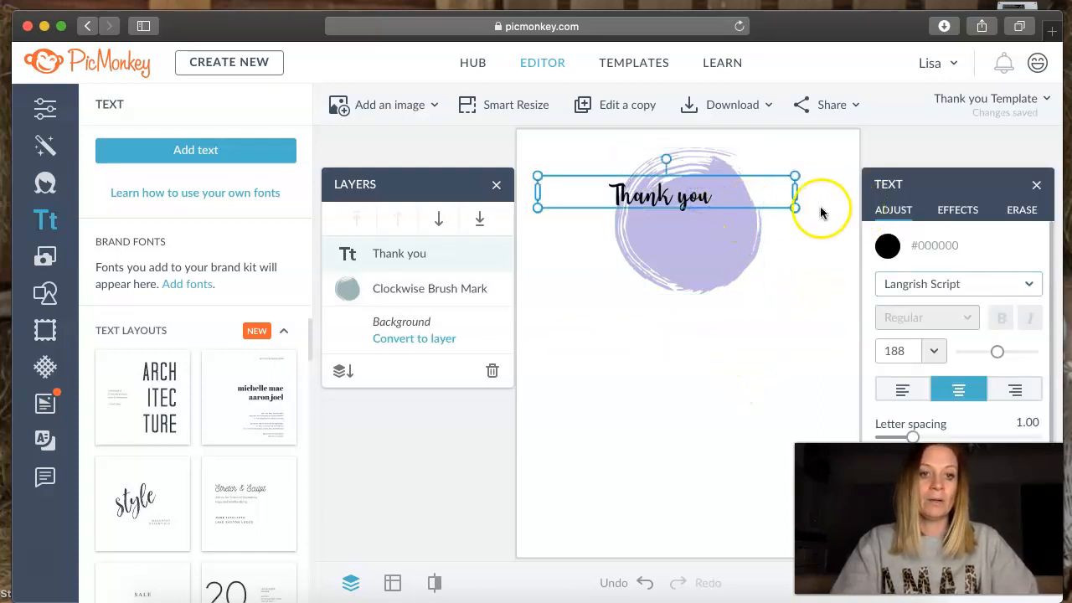
{"action": "left_click", "coordinate": [762, 242]}
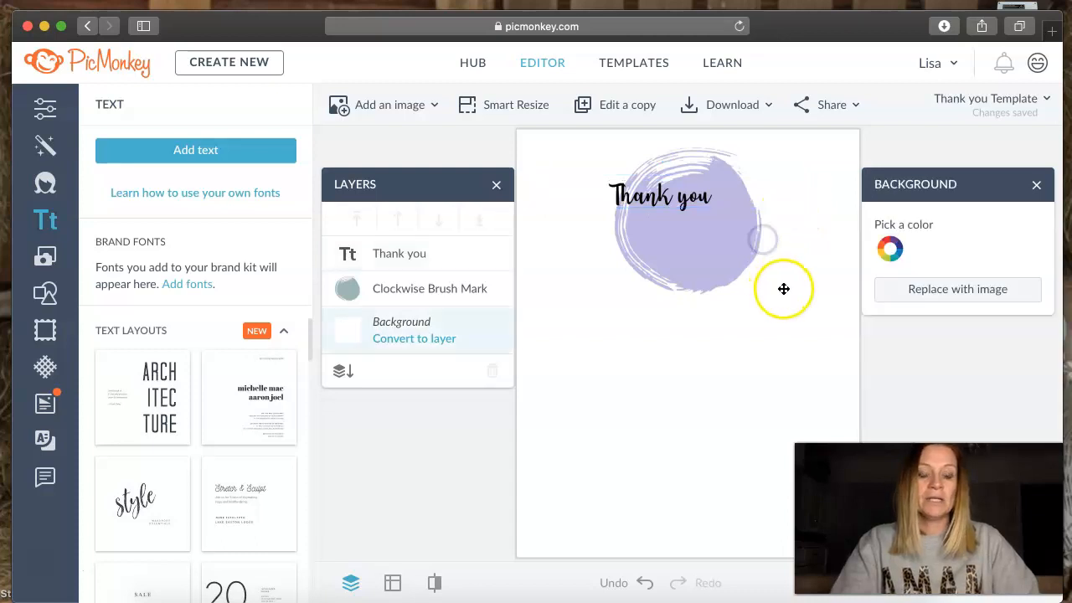
{"action": "left_click", "coordinate": [703, 196]}
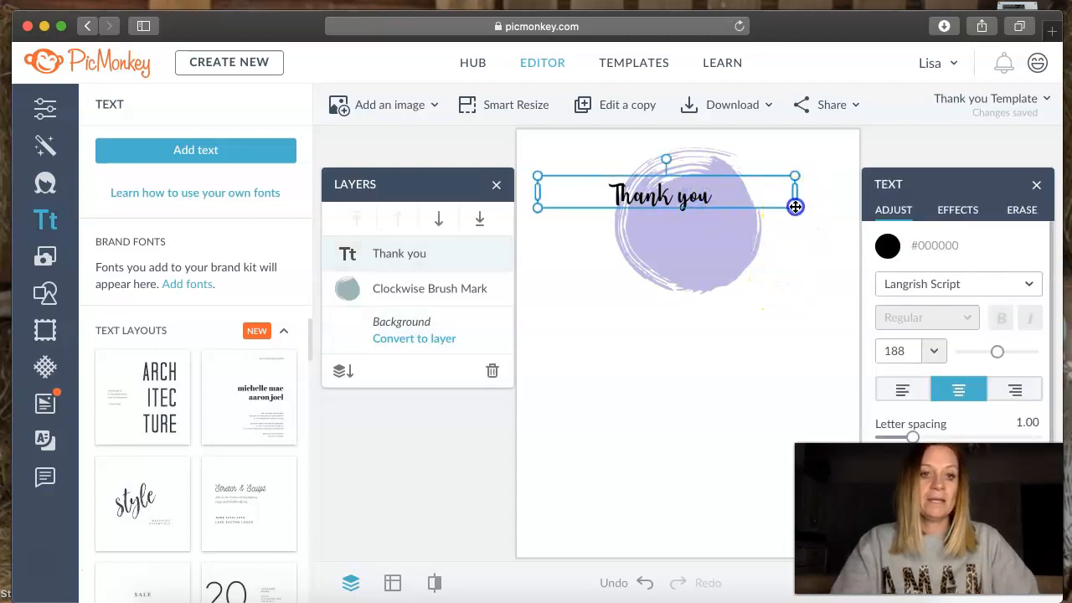
{"action": "left_click_drag", "start_coordinate": [793, 206], "coordinate": [809, 212]}
{"action": "left_click_drag", "start_coordinate": [699, 211], "coordinate": [662, 199]}
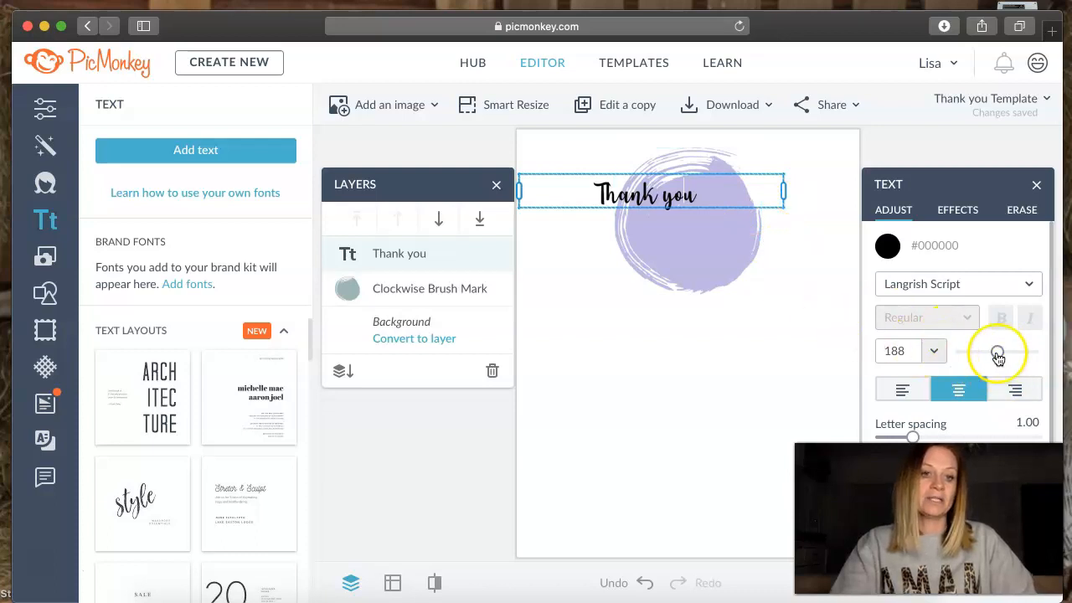
- Enlarge the "Thank you" text to size 237
{"action": "left_click_drag", "start_coordinate": [706, 186], "coordinate": [554, 180]}
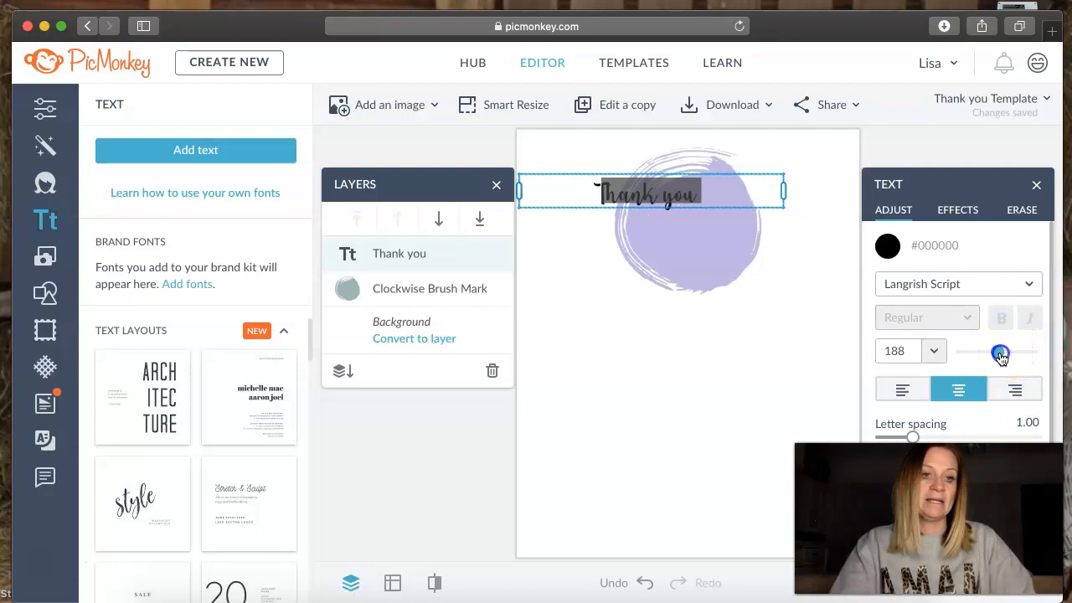
{"action": "left_click_drag", "start_coordinate": [1005, 355], "coordinate": [1005, 359]}
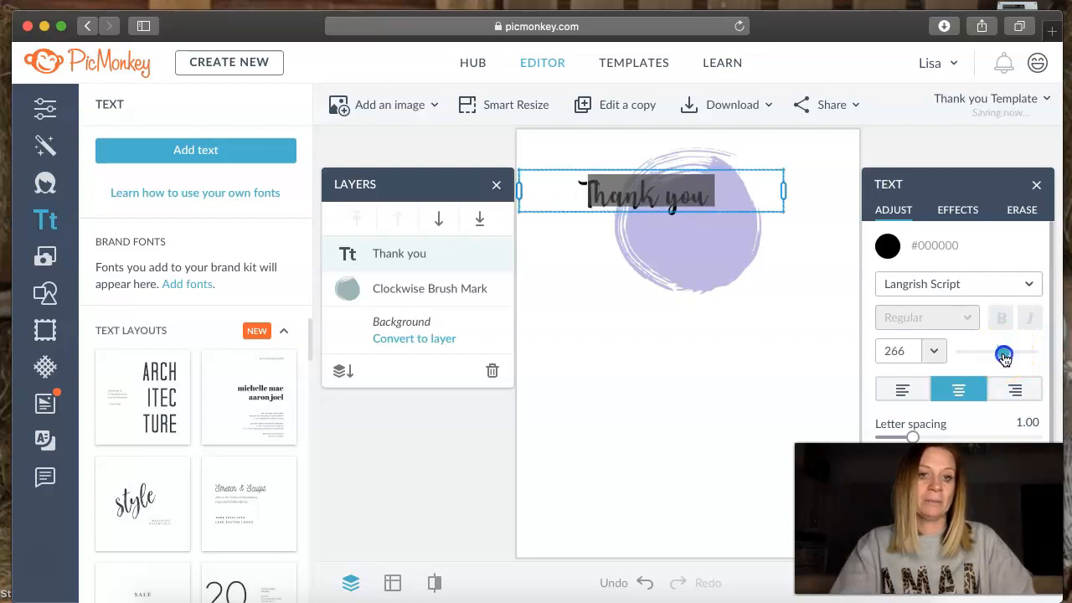
{"action": "left_click", "coordinate": [808, 286]}
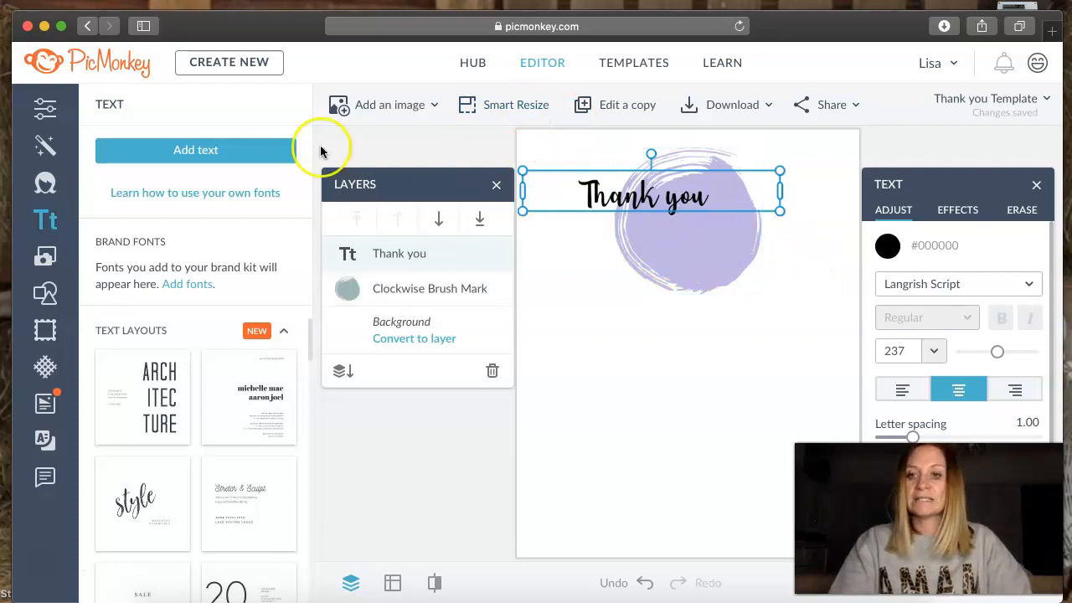
- Add a second text box below the brush mark reading "For your order!"
{"action": "left_click", "coordinate": [209, 149]}
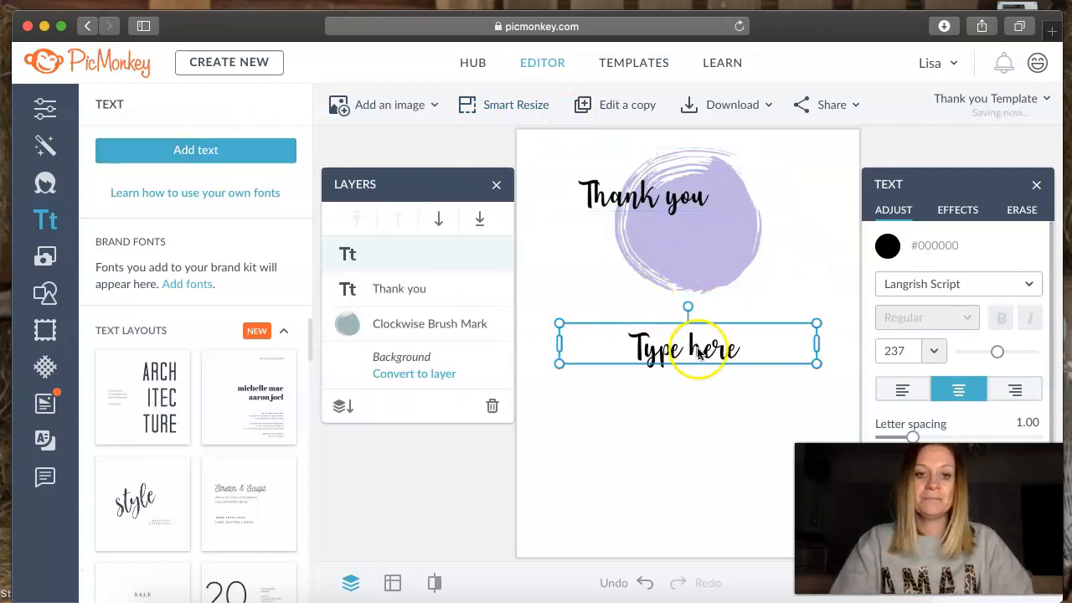
{"action": "double_click", "coordinate": [700, 343]}
{"action": "type", "text": "For your order"}
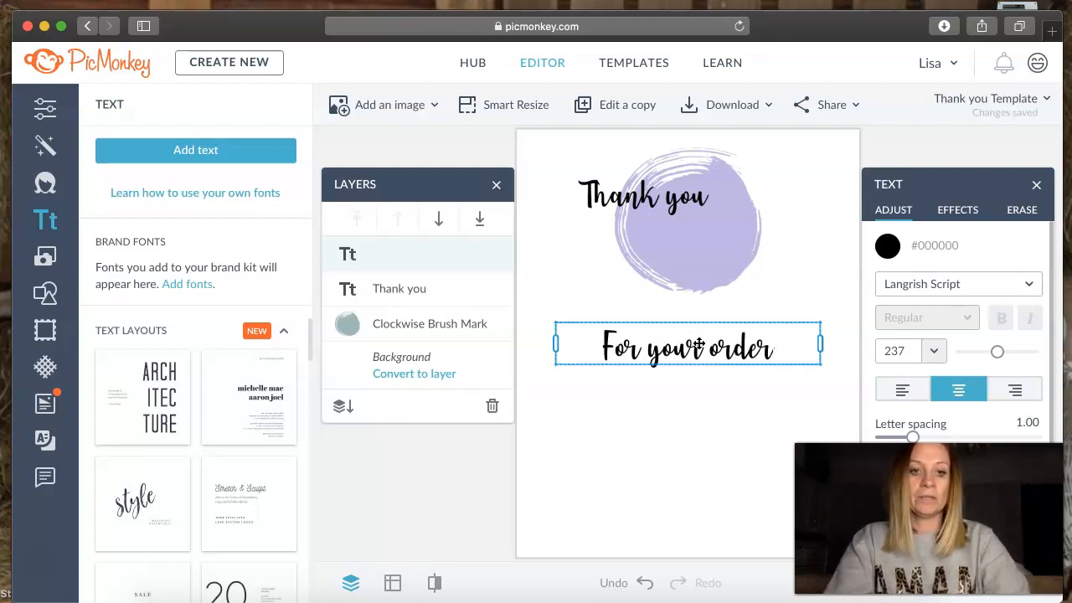
{"action": "left_click", "coordinate": [797, 359]}
{"action": "type", "text": "!"}
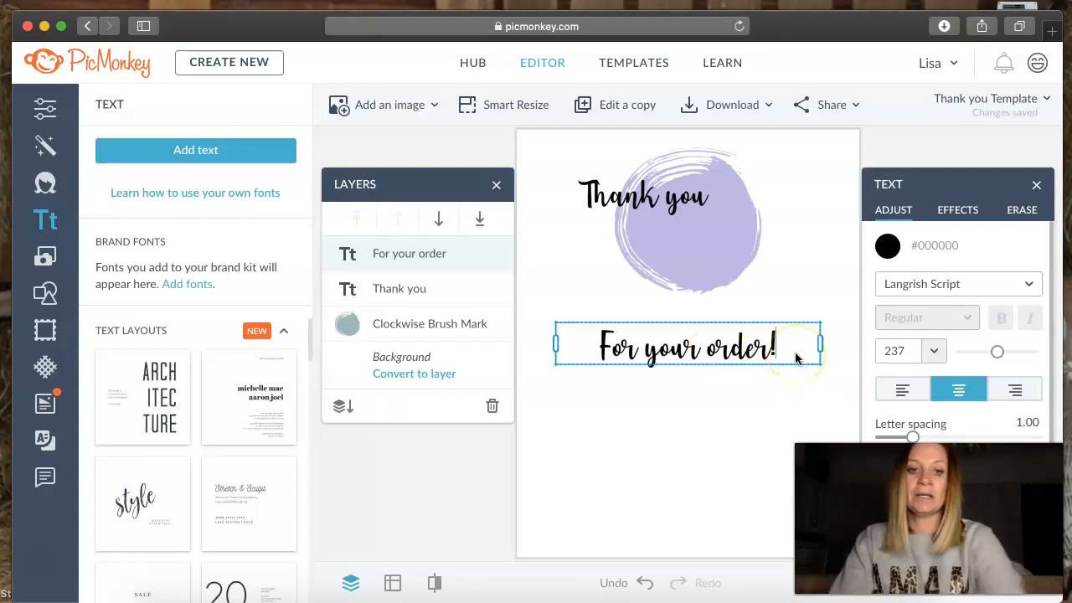
- Try Buttey Honey Regular on the "For your order!" text, and set its font to Summer Palms
{"action": "left_click_drag", "start_coordinate": [562, 349], "coordinate": [531, 349]}
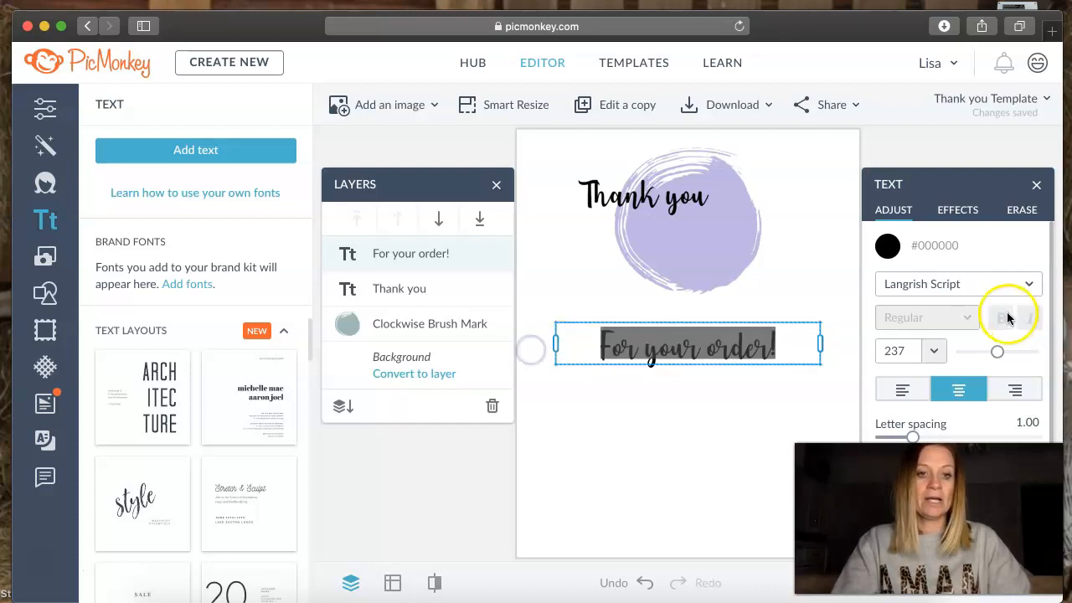
{"action": "left_click", "coordinate": [965, 290]}
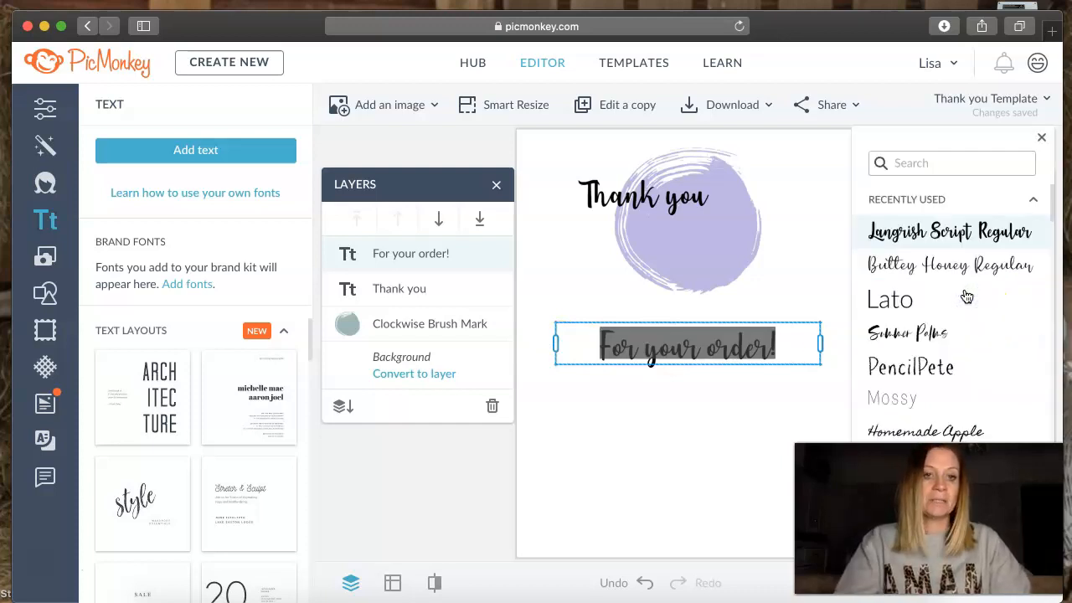
{"action": "left_click", "coordinate": [981, 270]}
{"action": "left_click", "coordinate": [955, 333]}
{"action": "left_click", "coordinate": [950, 338]}
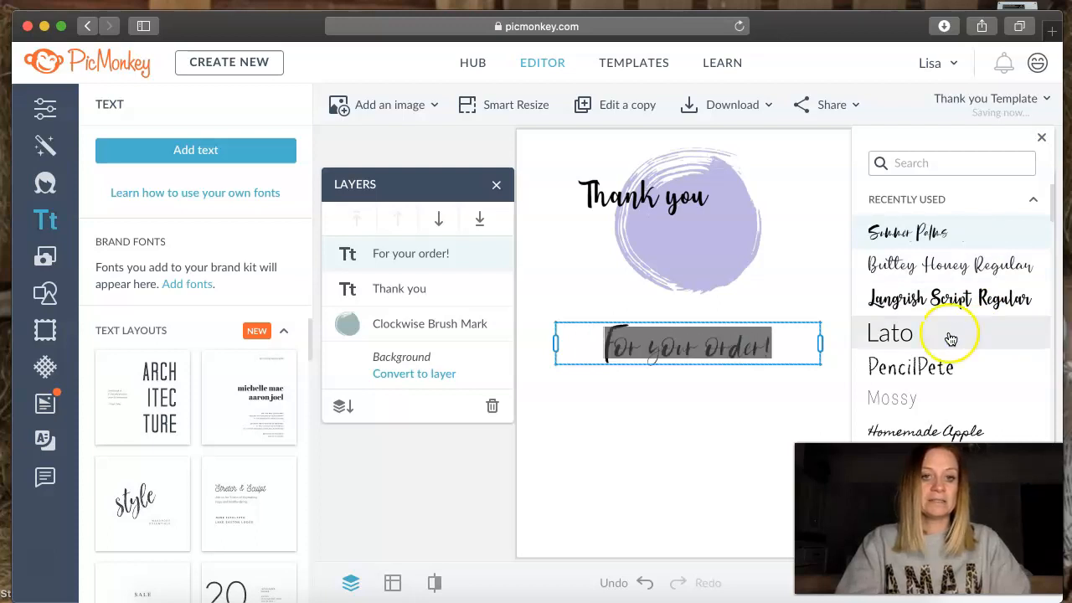
{"action": "left_click", "coordinate": [767, 433]}
- Move the "For your order!" text onto the brush mark, below and slightly to the right of "Thank you"
{"action": "left_click_drag", "start_coordinate": [746, 346], "coordinate": [780, 238]}
{"action": "left_click", "coordinate": [759, 292]}
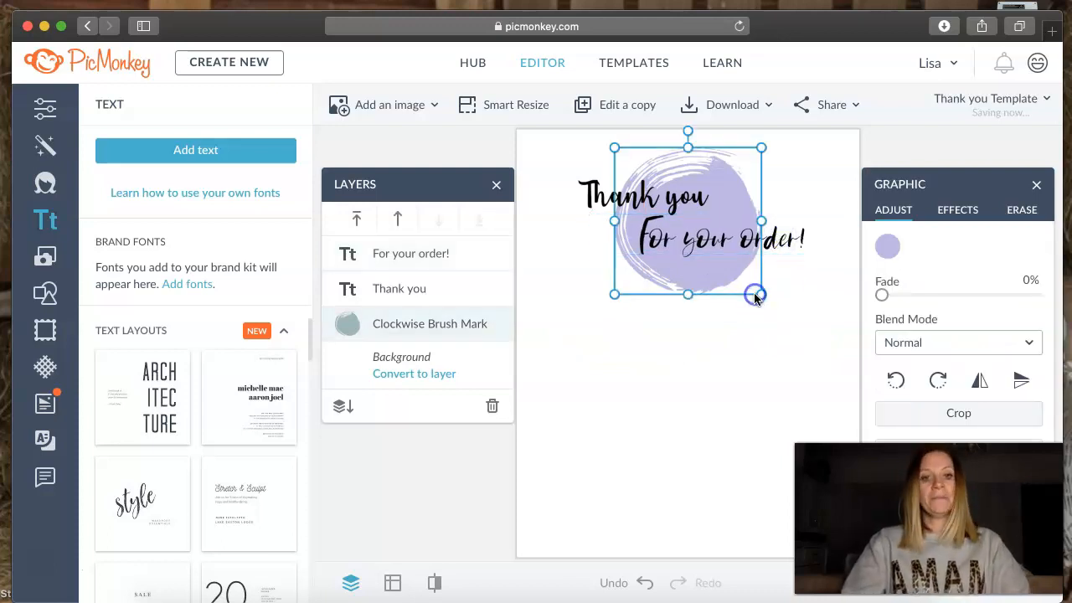
{"action": "left_click", "coordinate": [689, 405]}
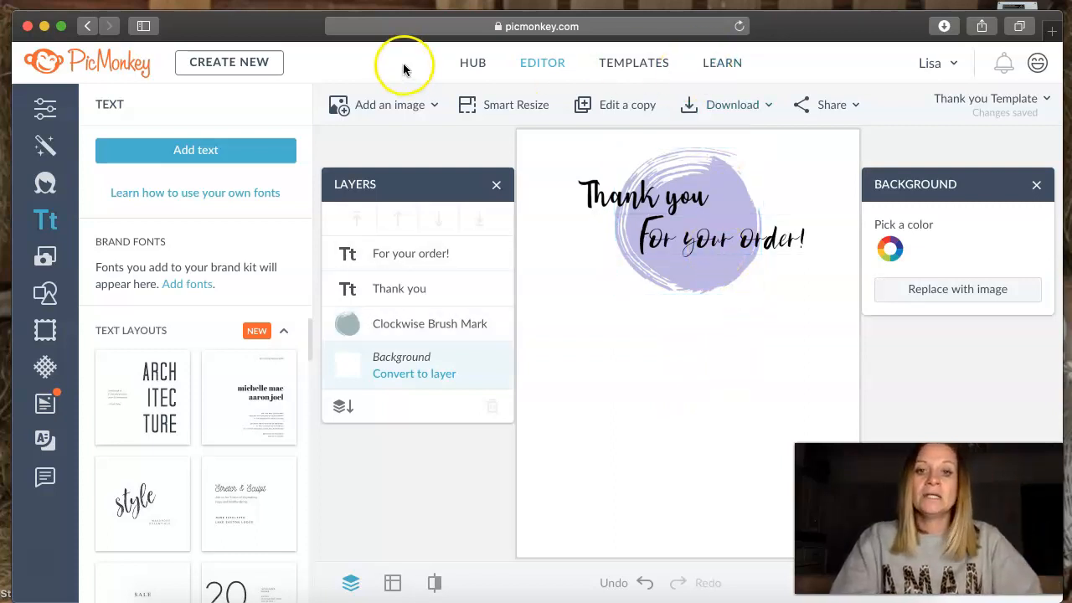
- Insert the "Logo so scents" image from the Hub's Branding Folder onto the canvas
{"action": "left_click", "coordinate": [394, 105]}
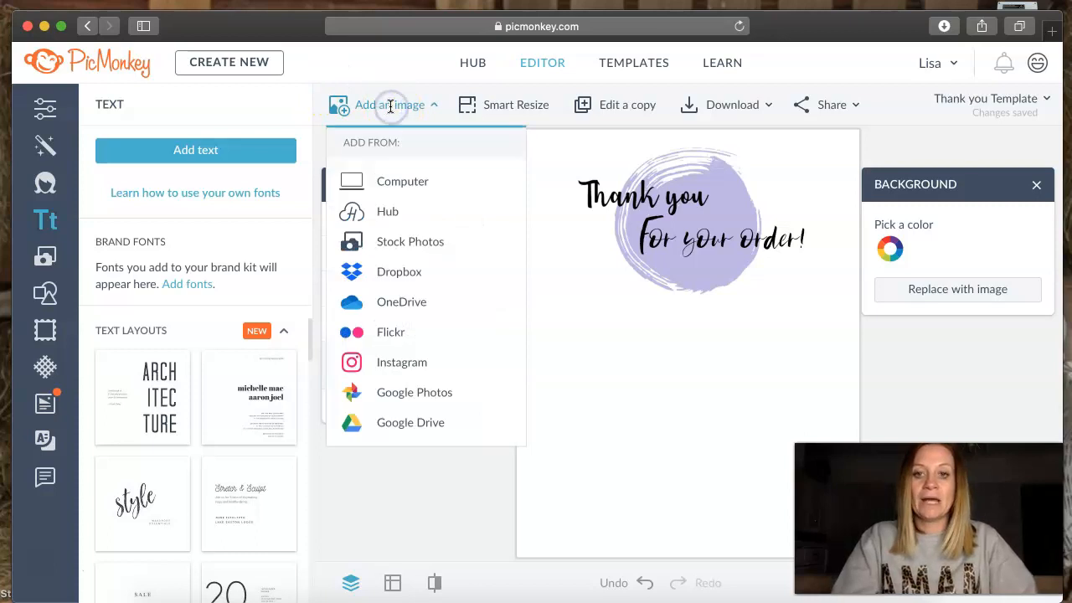
{"action": "left_click", "coordinate": [387, 212]}
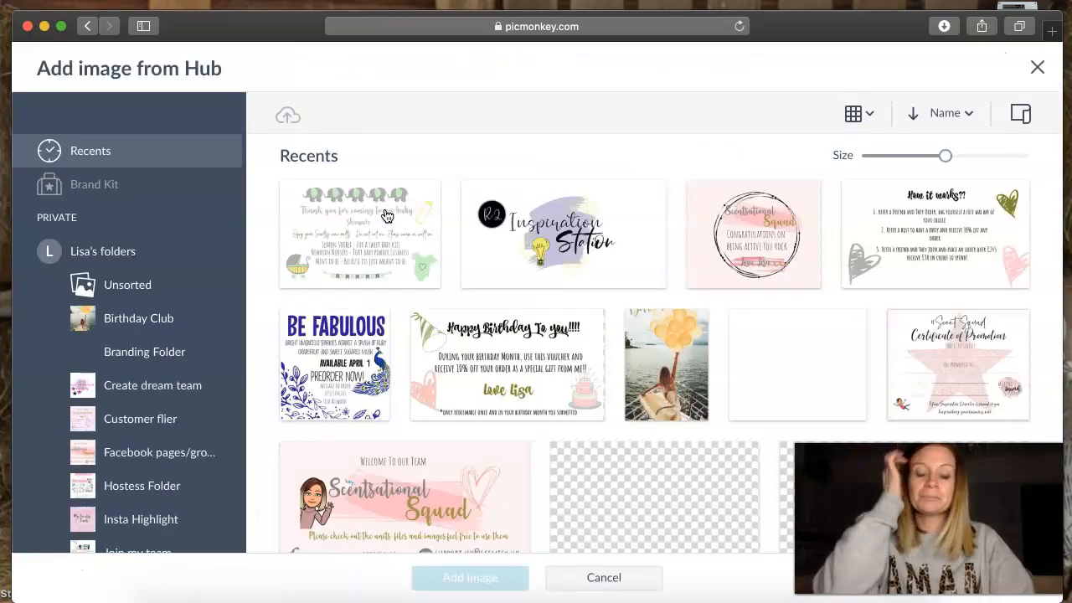
{"action": "left_click", "coordinate": [182, 350]}
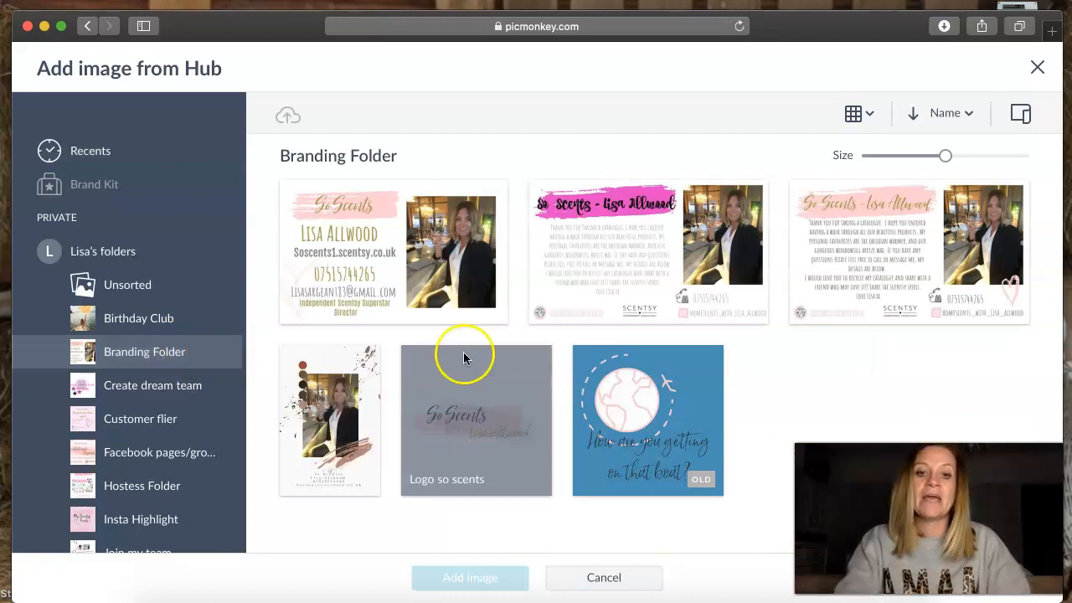
{"action": "left_click", "coordinate": [470, 427]}
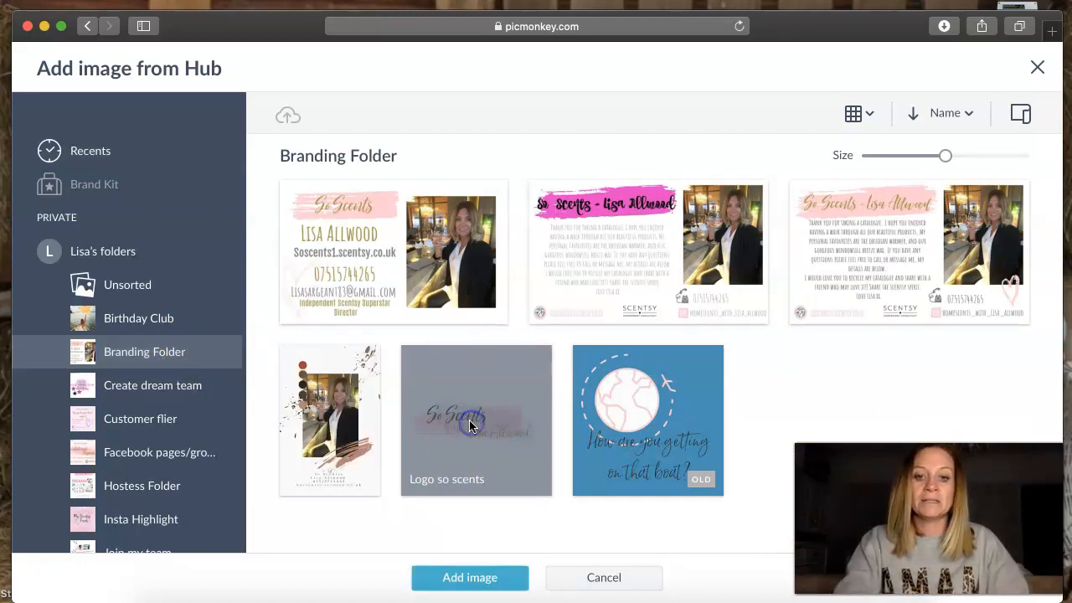
{"action": "left_click", "coordinate": [469, 580]}
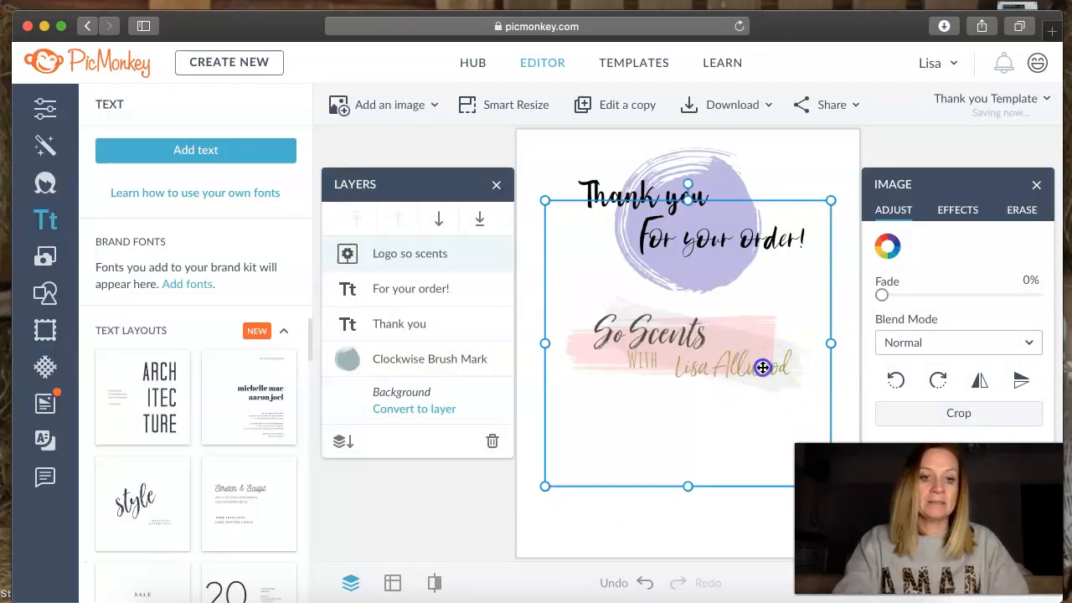
- Shrink the So Scents logo to just over half its size and place it in the canvas's upper right corner
{"action": "left_click_drag", "start_coordinate": [546, 203], "coordinate": [661, 331]}
{"action": "left_click_drag", "start_coordinate": [756, 411], "coordinate": [789, 175]}
{"action": "left_click", "coordinate": [751, 330]}
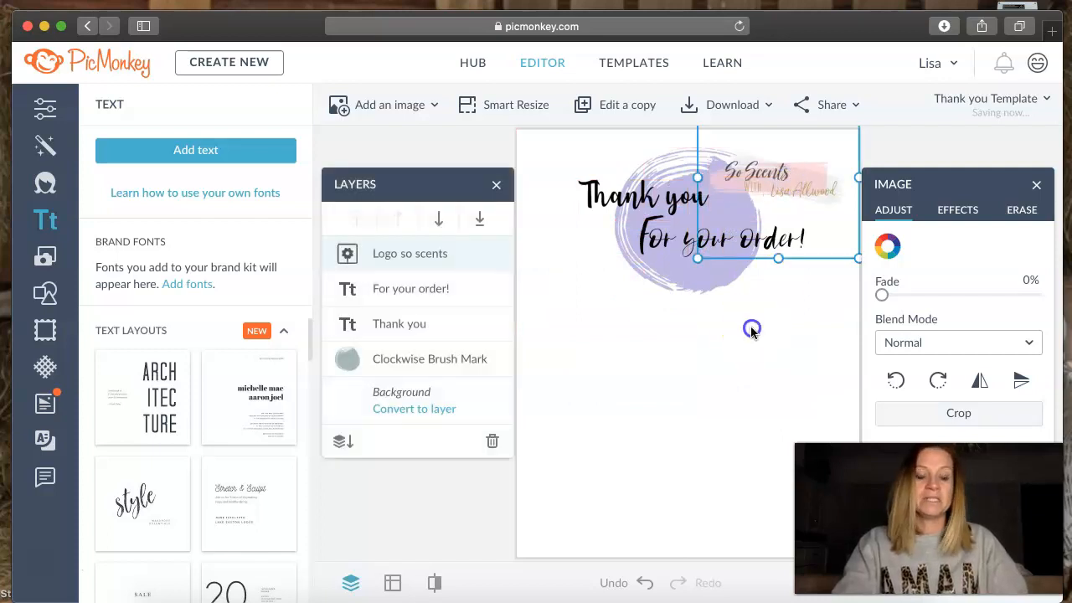
- Add a text box below the brush mark with the two-line message "I appreciate your order so much"
{"action": "left_click", "coordinate": [196, 151]}
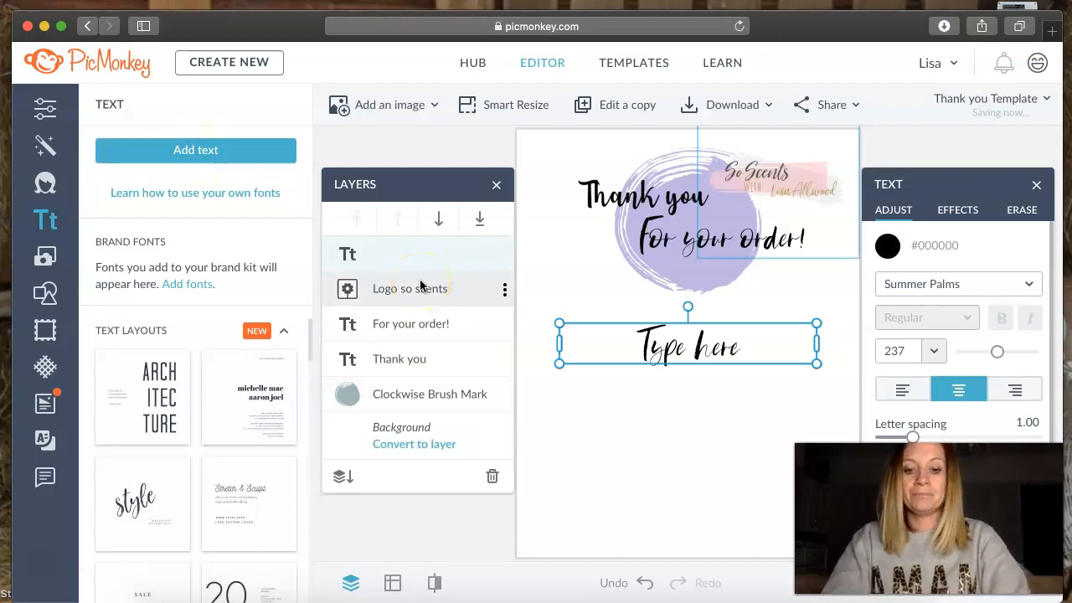
{"action": "type", "text": "I appreciate your order"}
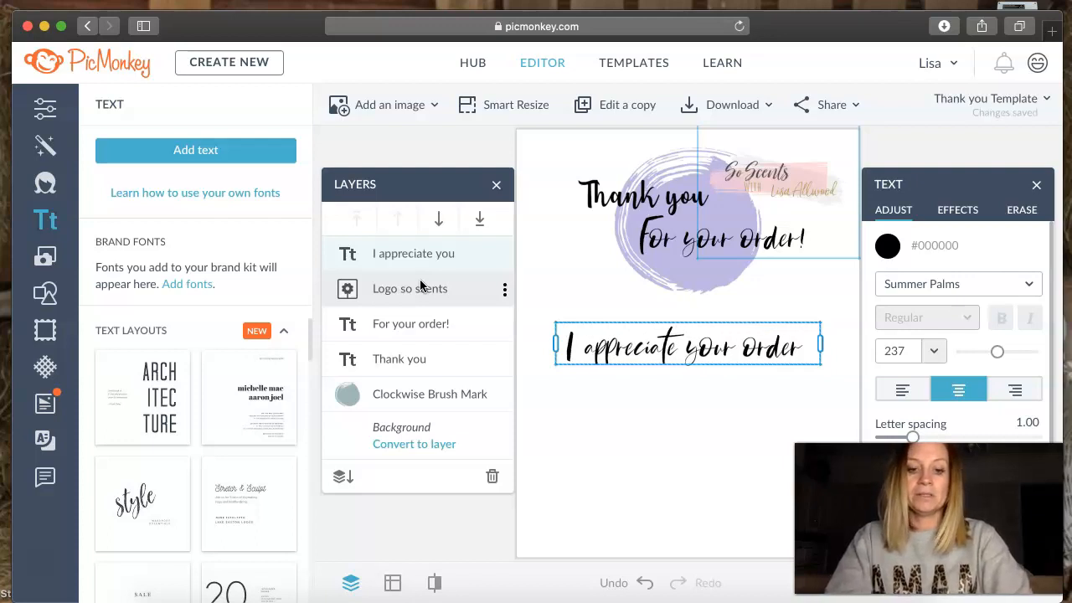
{"action": "key", "text": "Return"}
{"action": "type", "text": "so "}
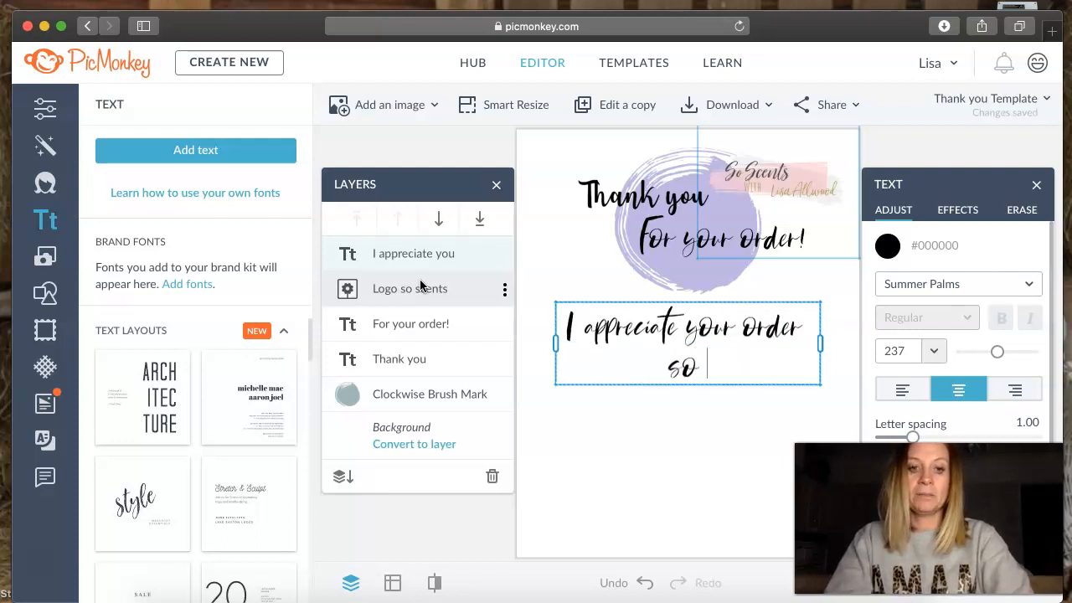
{"action": "type", "text": "muchh, yo"}
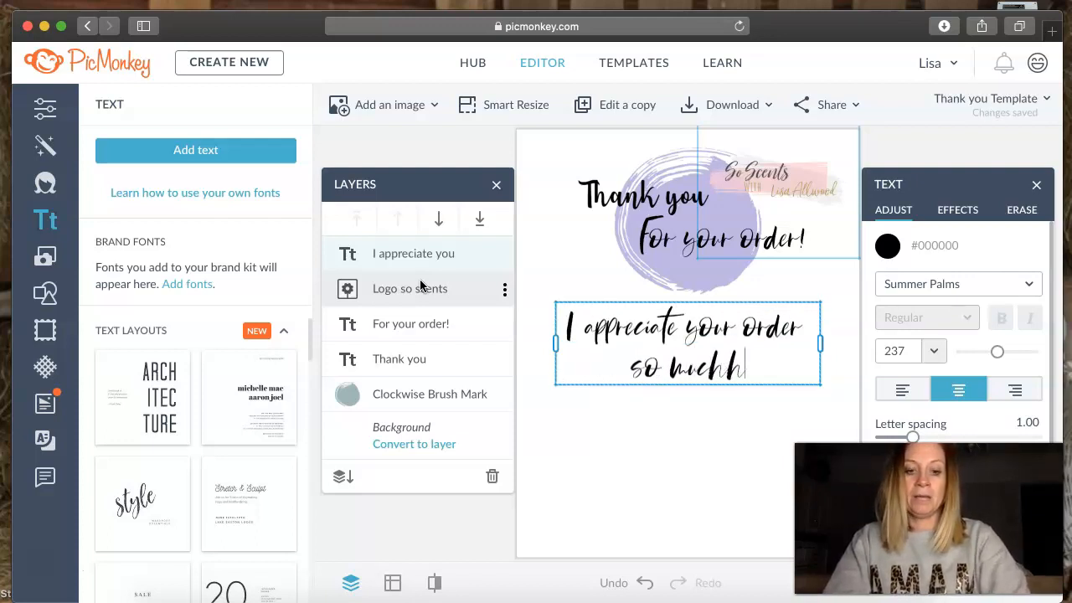
- Replace the appreciation message with a sign-off of "Love", the sender's full name and "x"
{"action": "key", "text": "BackSpace"}
{"action": "key", "text": "BackSpace"}
{"action": "key", "text": "BackSpace"}
{"action": "key", "text": "BackSpace"}
{"action": "key", "text": "BackSpace"}
{"action": "key", "text": "BackSpace"}
{"action": "key", "text": "BackSpace"}
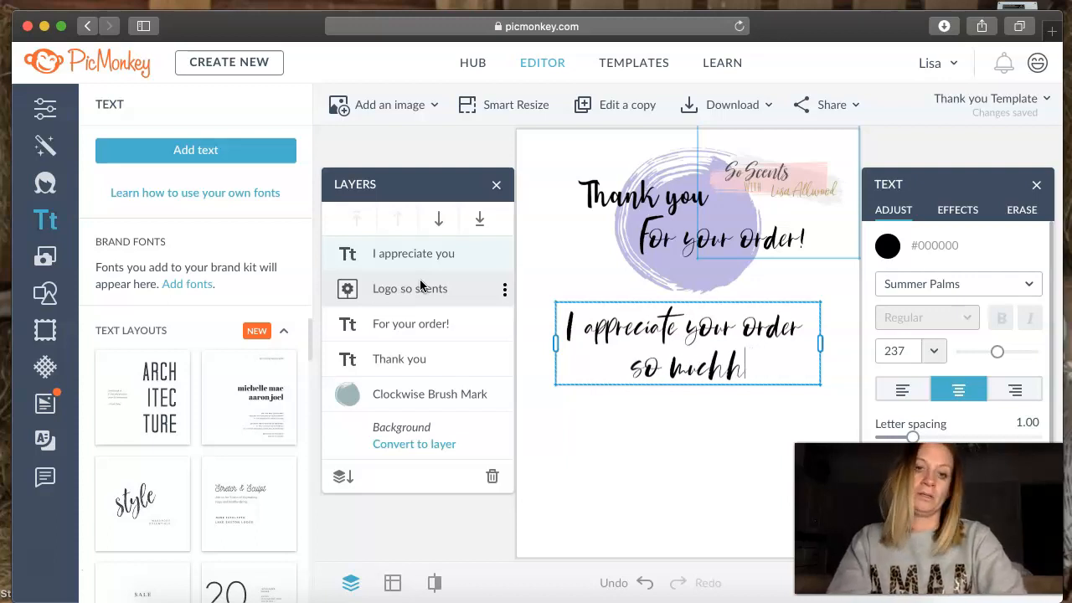
{"action": "key", "text": "BackSpace"}
{"action": "key", "text": "BackSpace"}
{"action": "key", "text": "BackSpace"}
{"action": "key", "text": "BackSpace"}
{"action": "key", "text": "BackSpace"}
{"action": "key", "text": "BackSpace"}
{"action": "key", "text": "BackSpace"}
{"action": "key", "text": "BackSpace"}
{"action": "key", "text": "BackSpace"}
{"action": "key", "text": "BackSpace"}
{"action": "key", "text": "BackSpace"}
{"action": "key", "text": "BackSpace"}
{"action": "key", "text": "BackSpace"}
{"action": "key", "text": "BackSpace"}
{"action": "key", "text": "BackSpace"}
{"action": "key", "text": "BackSpace"}
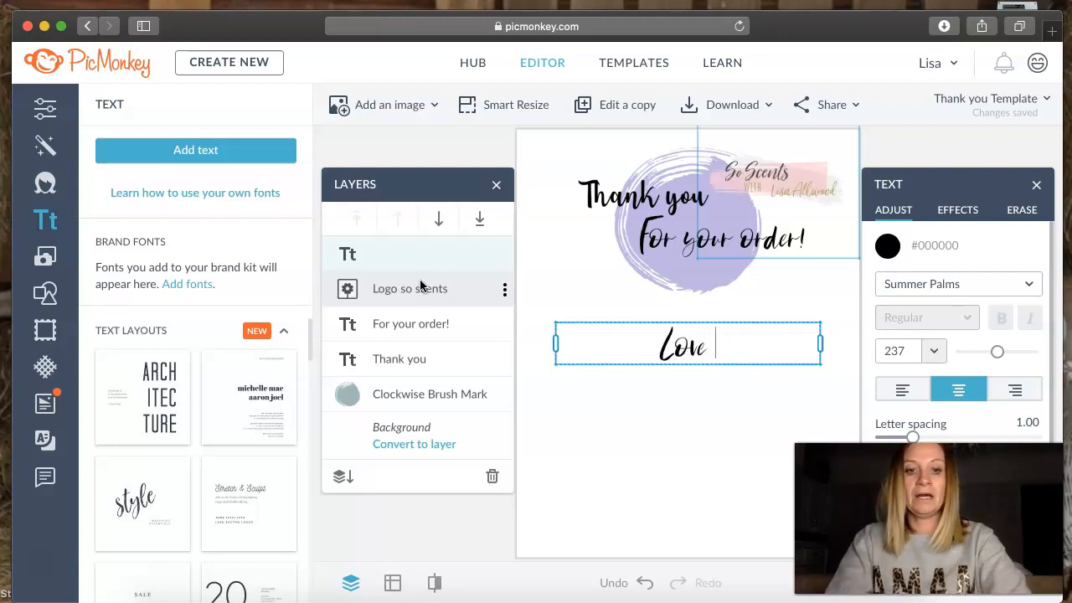
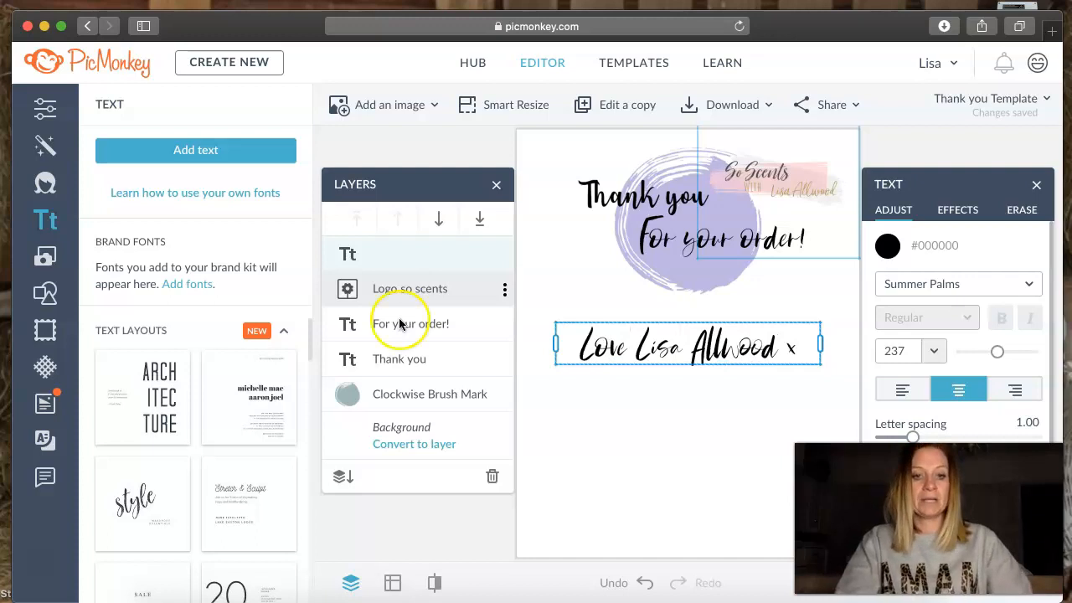
{"action": "left_click", "coordinate": [620, 430]}
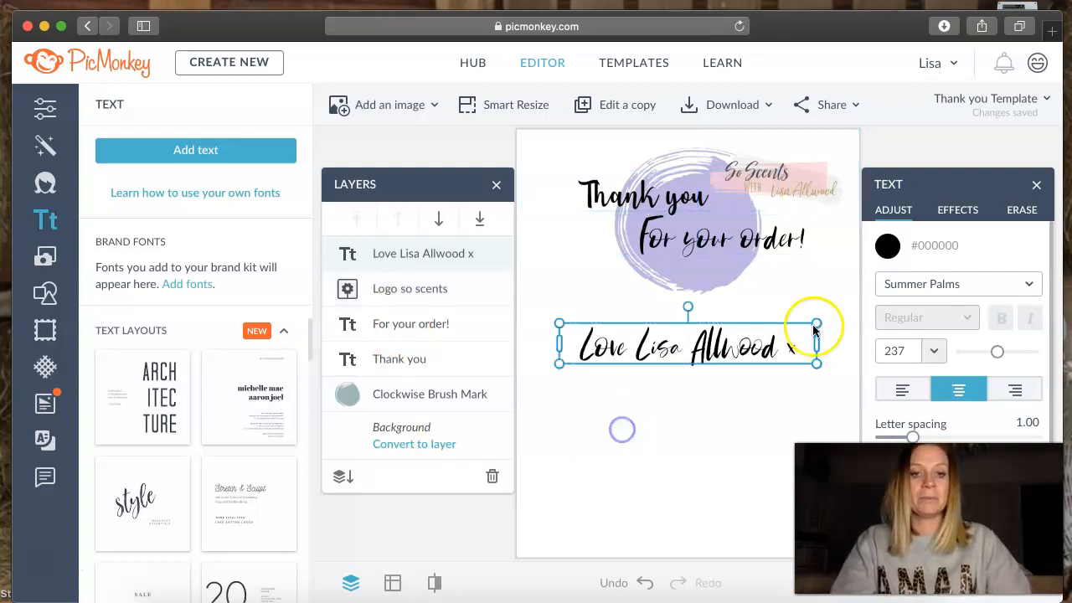
- Try the Buttey Honey Regular and PencilPete fonts on the sign-off text
{"action": "left_click_drag", "start_coordinate": [802, 347], "coordinate": [526, 343]}
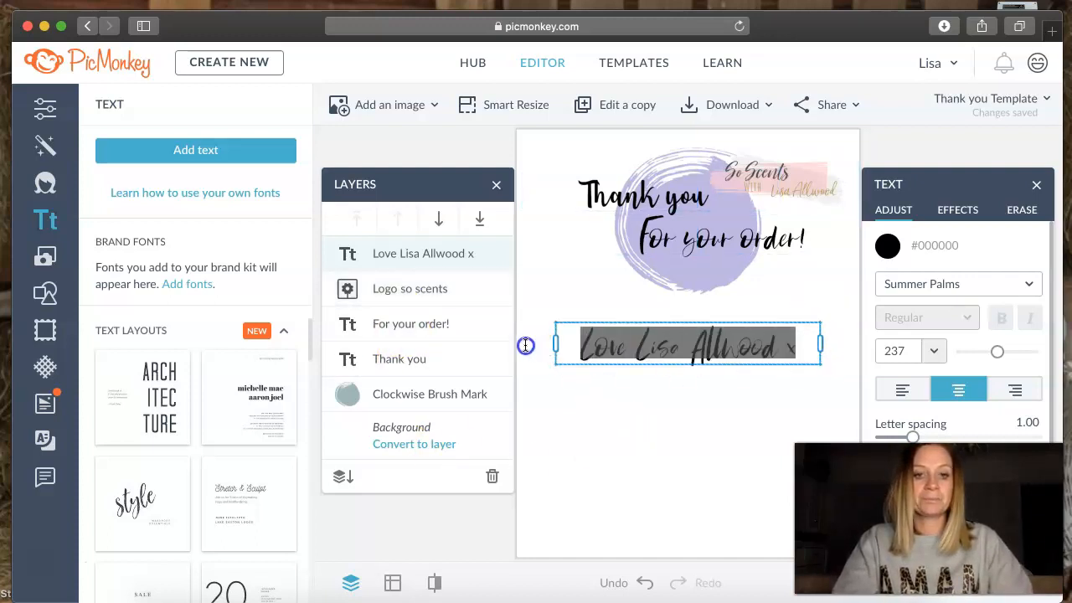
{"action": "left_click", "coordinate": [970, 285]}
{"action": "left_click", "coordinate": [965, 266]}
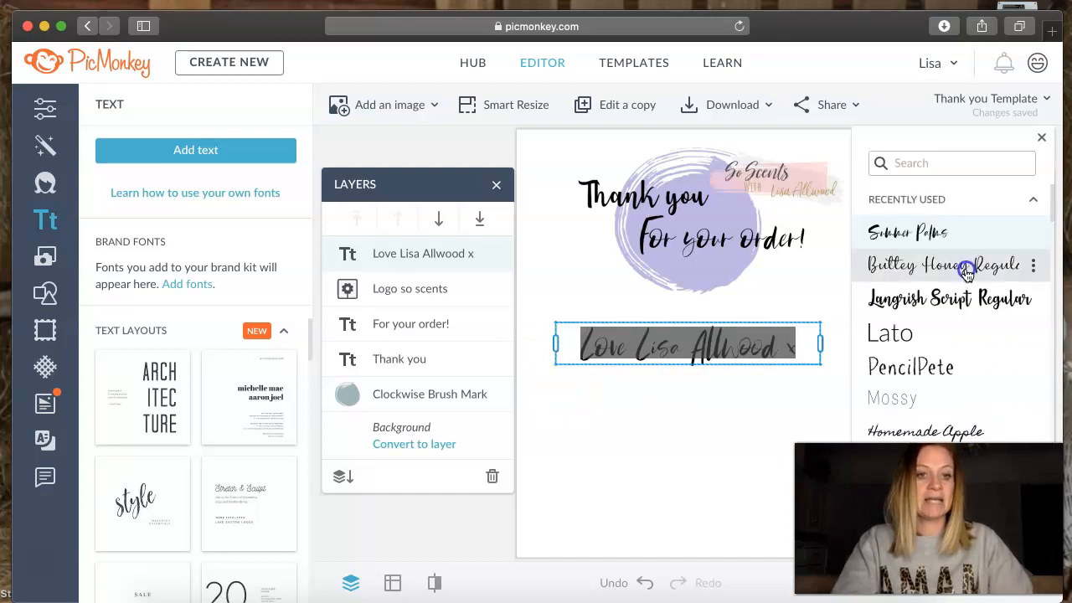
{"action": "left_click", "coordinate": [945, 367]}
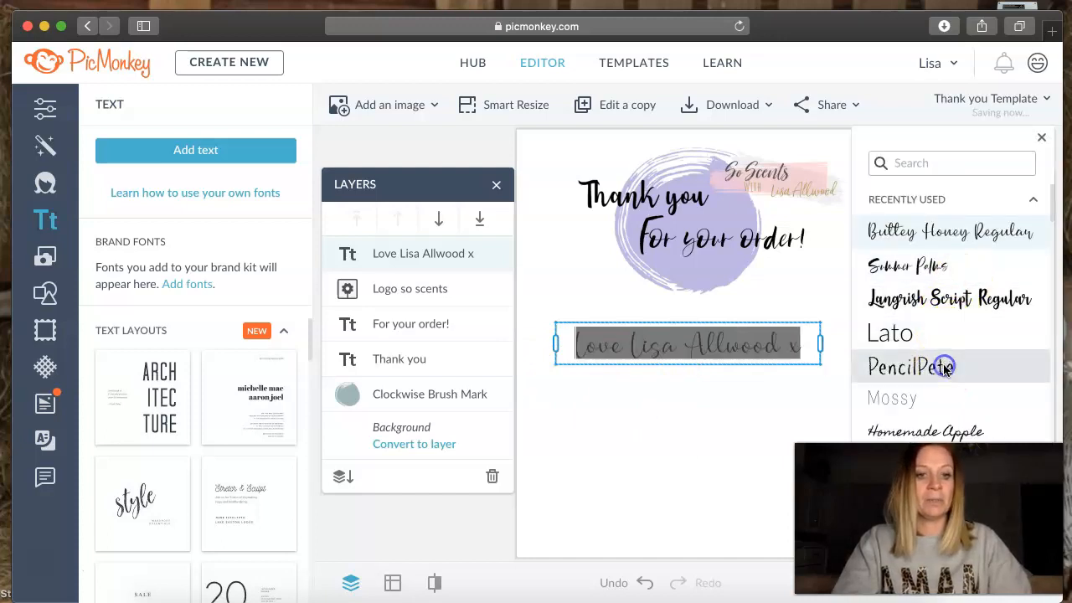
{"action": "left_click", "coordinate": [761, 407]}
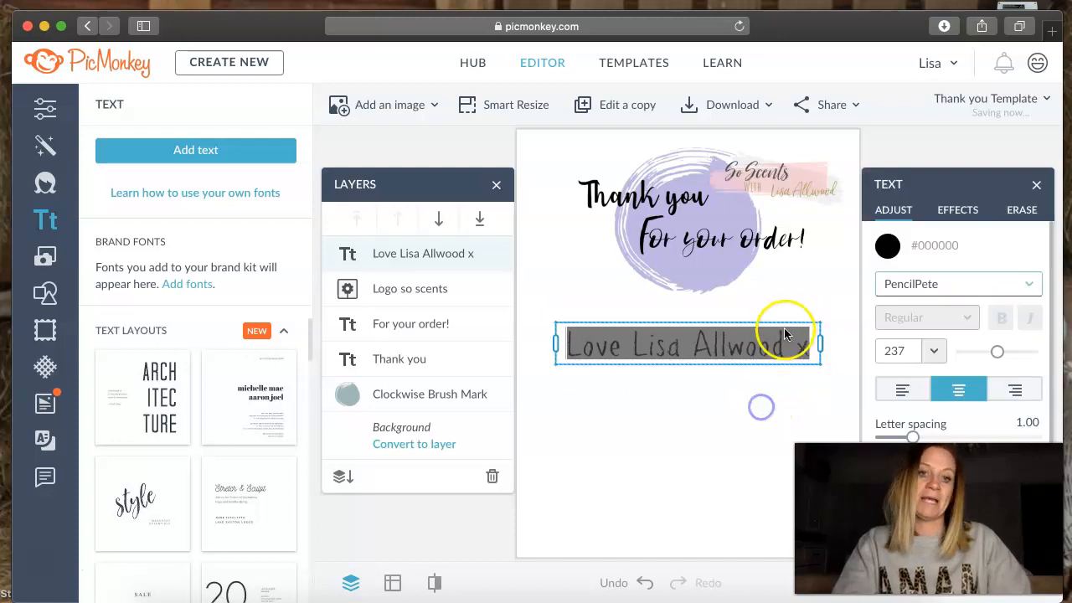
{"action": "left_click", "coordinate": [790, 407]}
- Change the whole sign-off line to the Amatic font
{"action": "left_click", "coordinate": [812, 347]}
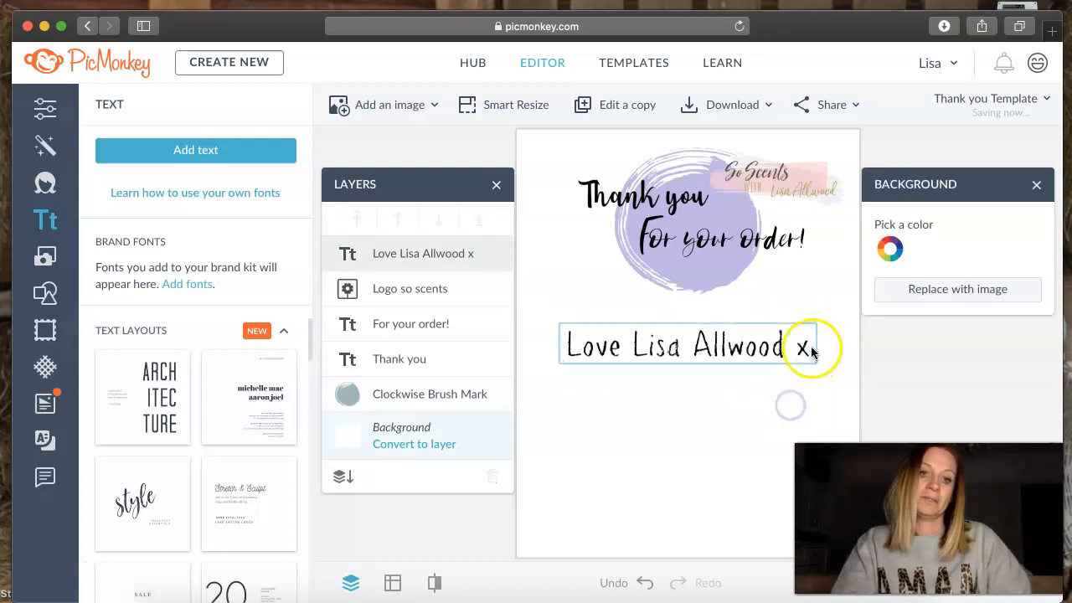
{"action": "left_click", "coordinate": [808, 347]}
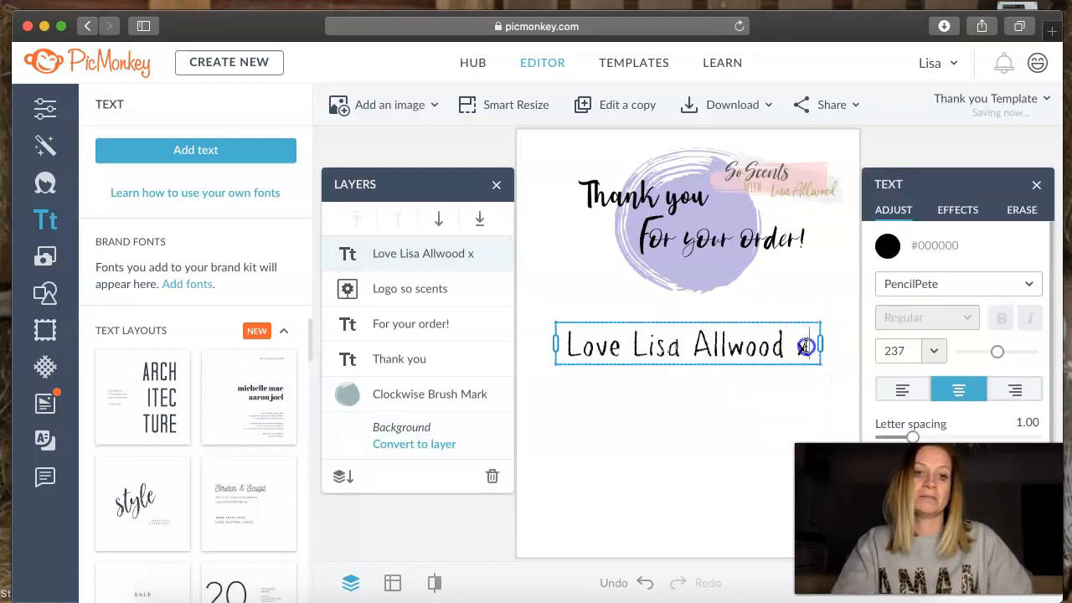
{"action": "left_click_drag", "start_coordinate": [807, 347], "coordinate": [556, 346]}
{"action": "left_click", "coordinate": [981, 288]}
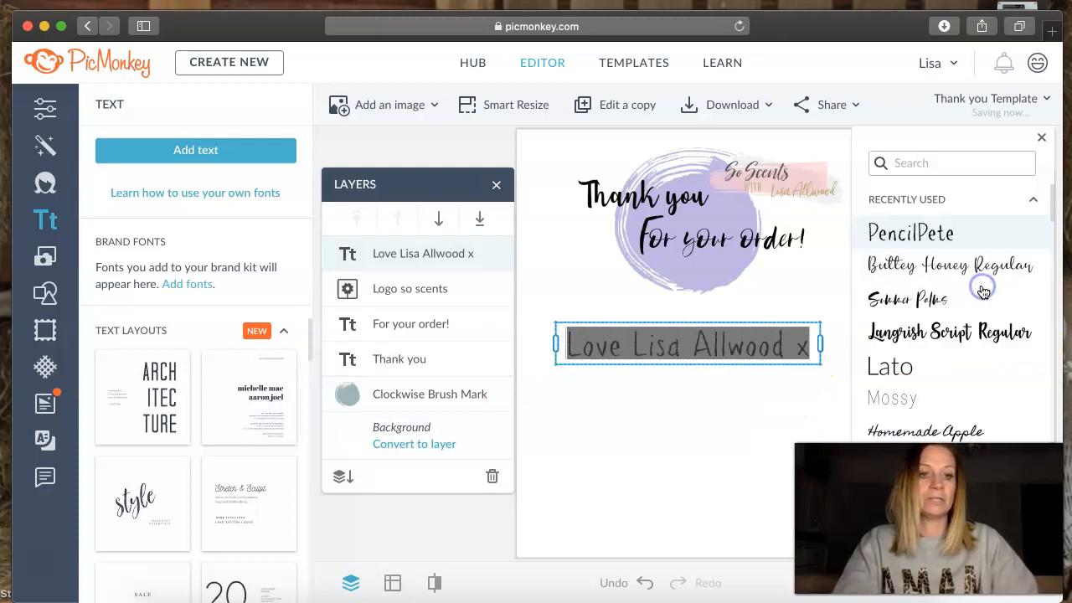
{"action": "scroll", "coordinate": [961, 366], "scroll_direction": "down", "scroll_amount": 3}
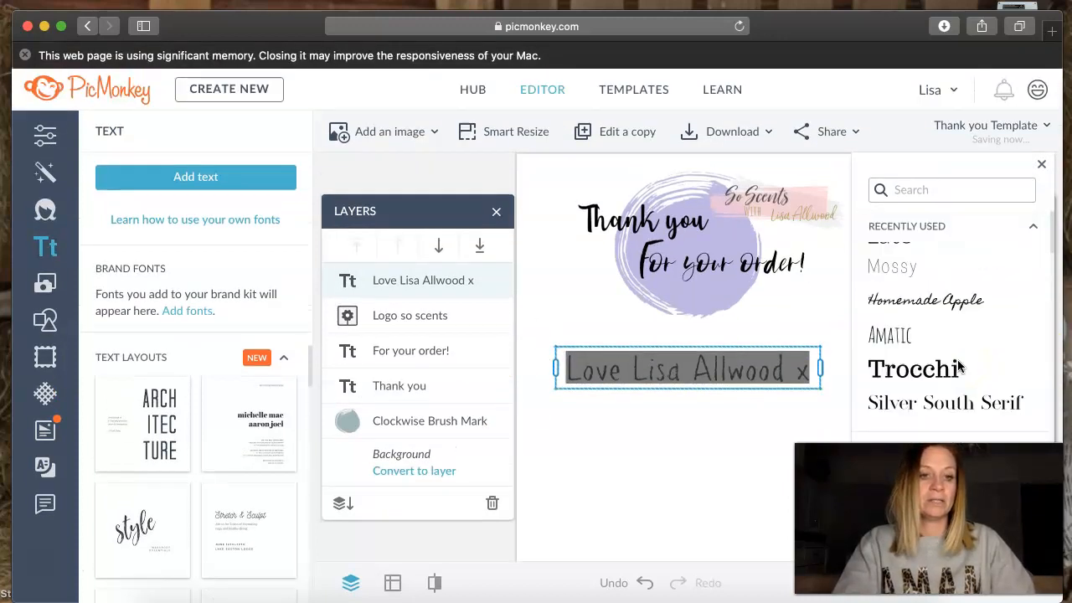
{"action": "scroll", "coordinate": [961, 366], "scroll_direction": "down", "scroll_amount": 3}
{"action": "scroll", "coordinate": [959, 366], "scroll_direction": "up", "scroll_amount": 5}
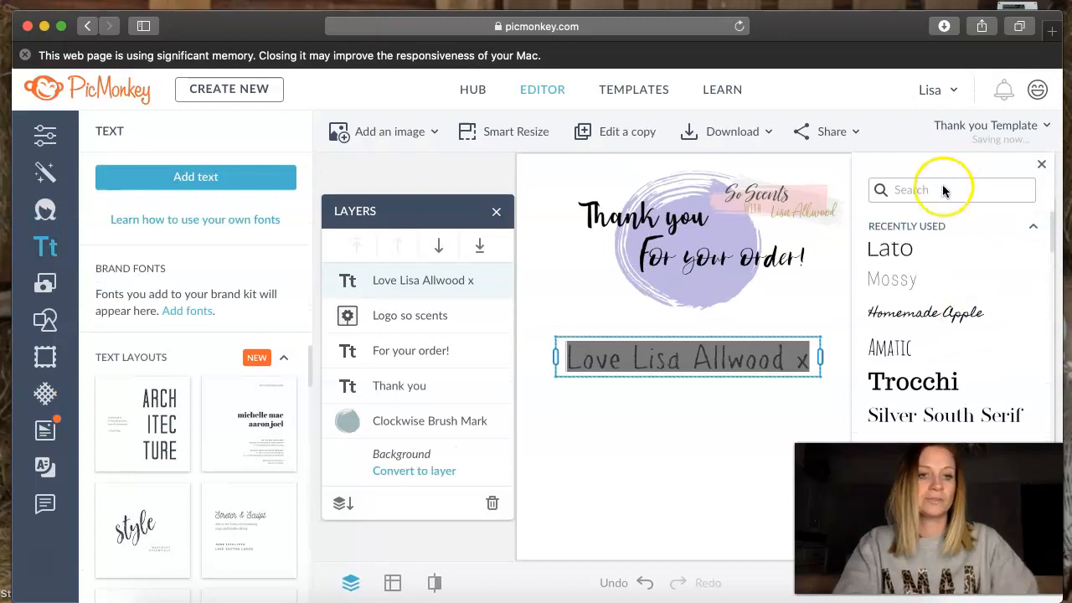
{"action": "type", "text": "a"}
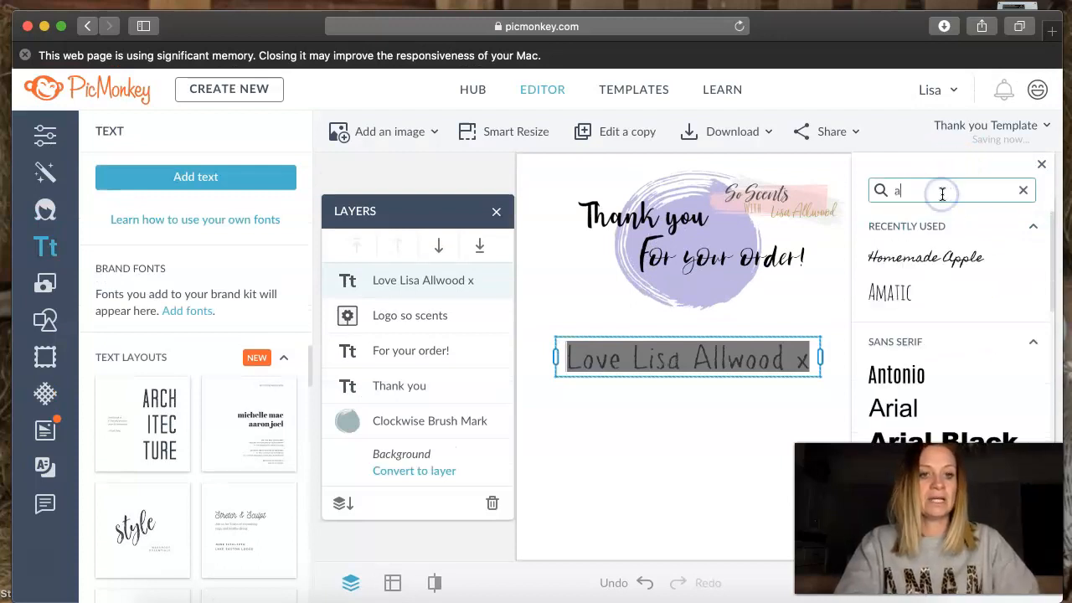
{"action": "left_click", "coordinate": [933, 296]}
{"action": "left_click", "coordinate": [713, 419]}
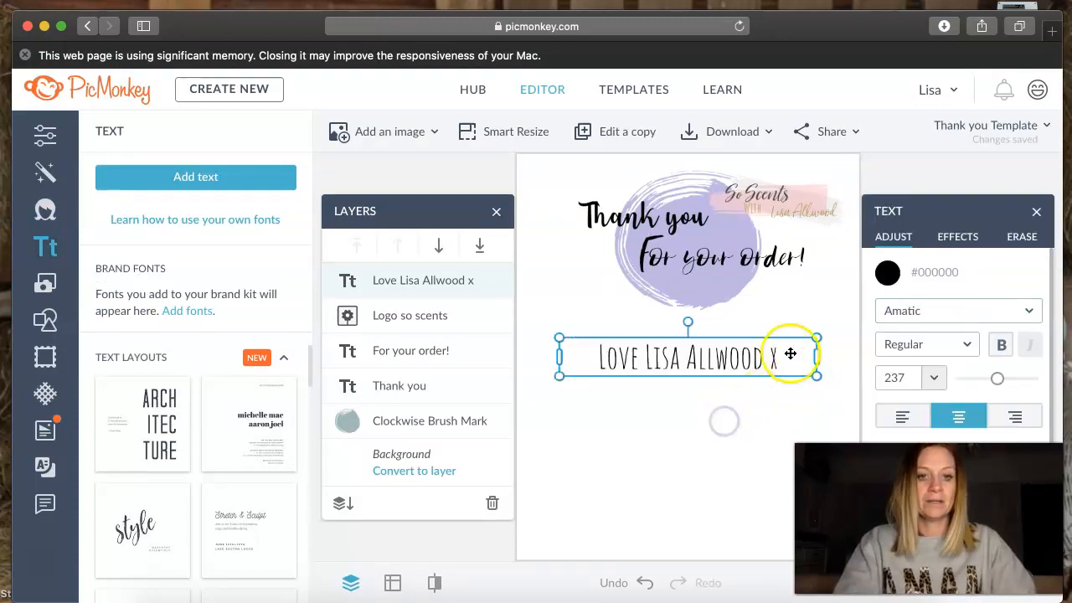
- Move the sign-off up directly beneath the "For your order!" heading, over the lower edge of the brush mark
{"action": "left_click_drag", "start_coordinate": [768, 363], "coordinate": [763, 292]}
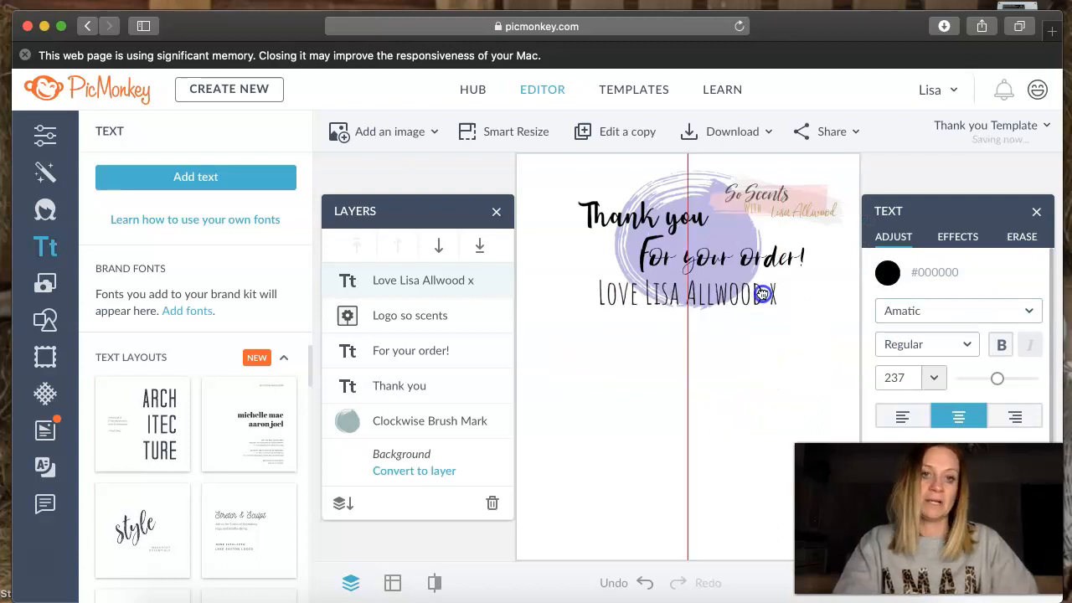
{"action": "left_click", "coordinate": [739, 393]}
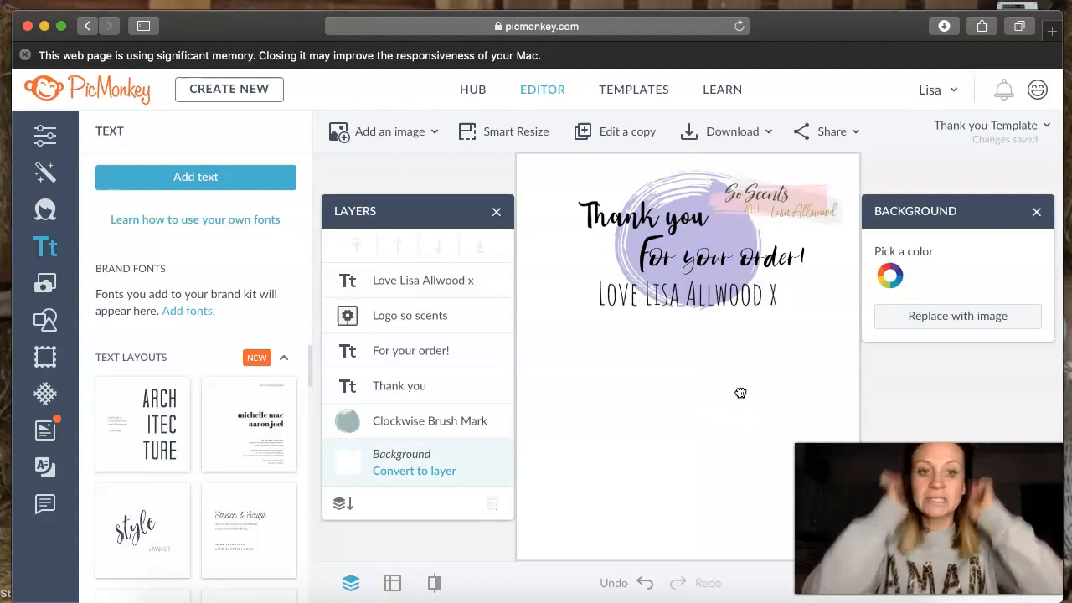
{"action": "left_click", "coordinate": [687, 298]}
{"action": "left_click", "coordinate": [711, 394]}
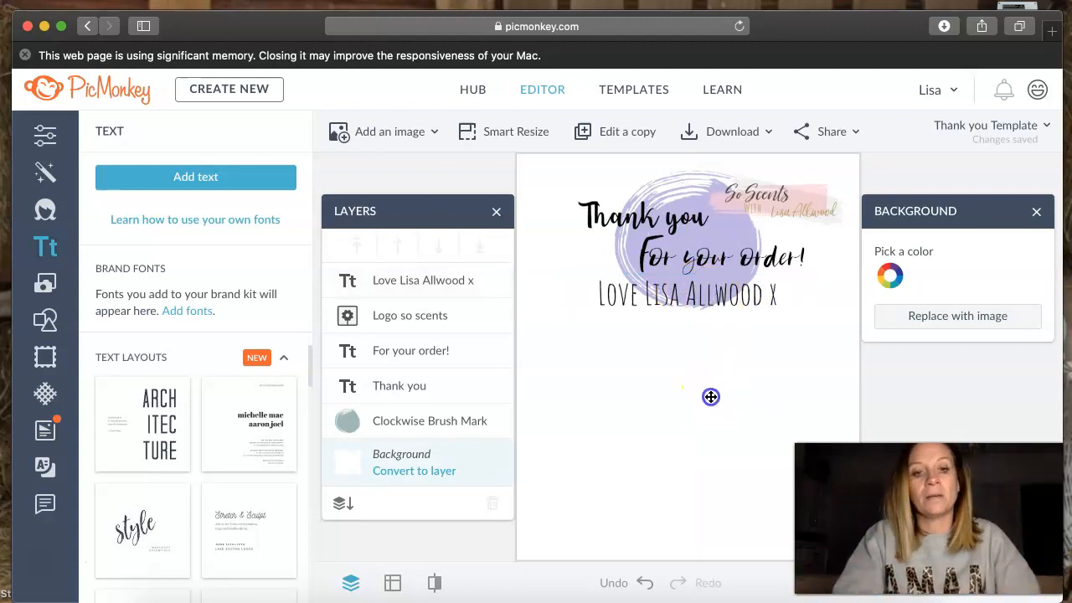
- Move the sign-off, brush mark, both heading lines and So Scents logo down to the middle of the canvas, keeping their arrangement
{"action": "mouse_move", "coordinate": [695, 294]}
{"action": "left_mouse_down"}
{"action": "mouse_move", "coordinate": [687, 457]}
{"action": "mouse_move", "coordinate": [698, 424]}
{"action": "left_mouse_up"}
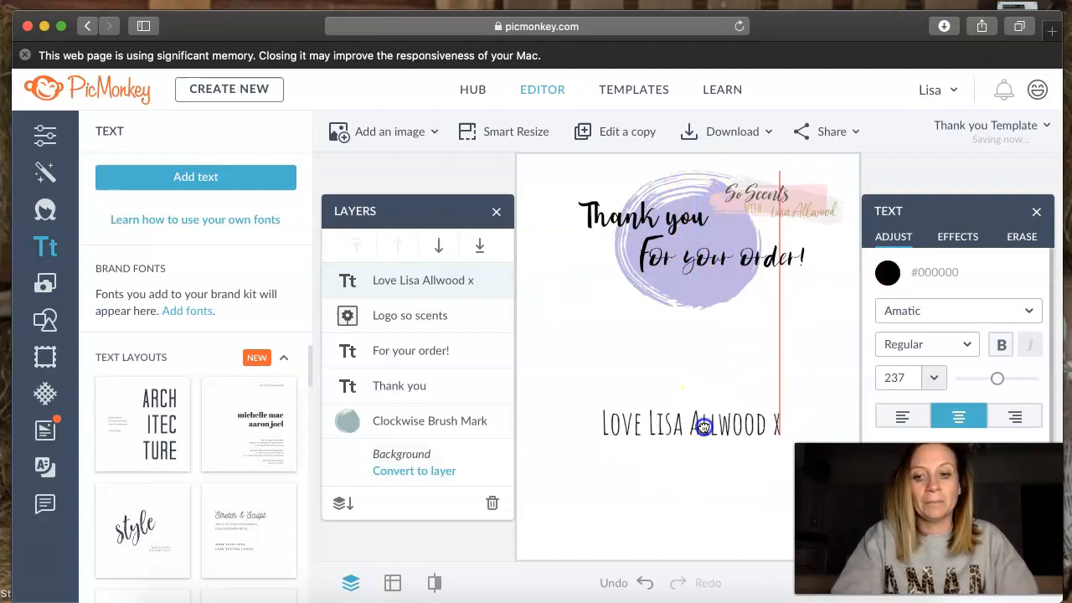
{"action": "left_click", "coordinate": [716, 270]}
{"action": "mouse_move", "coordinate": [718, 266]}
{"action": "left_mouse_down"}
{"action": "mouse_move", "coordinate": [703, 498]}
{"action": "mouse_move", "coordinate": [729, 335]}
{"action": "mouse_move", "coordinate": [711, 366]}
{"action": "left_mouse_up"}
{"action": "mouse_move", "coordinate": [675, 241]}
{"action": "left_mouse_down"}
{"action": "mouse_move", "coordinate": [689, 302]}
{"action": "mouse_move", "coordinate": [679, 324]}
{"action": "left_mouse_up"}
{"action": "left_click_drag", "start_coordinate": [745, 265], "coordinate": [741, 351]}
{"action": "left_click", "coordinate": [685, 248]}
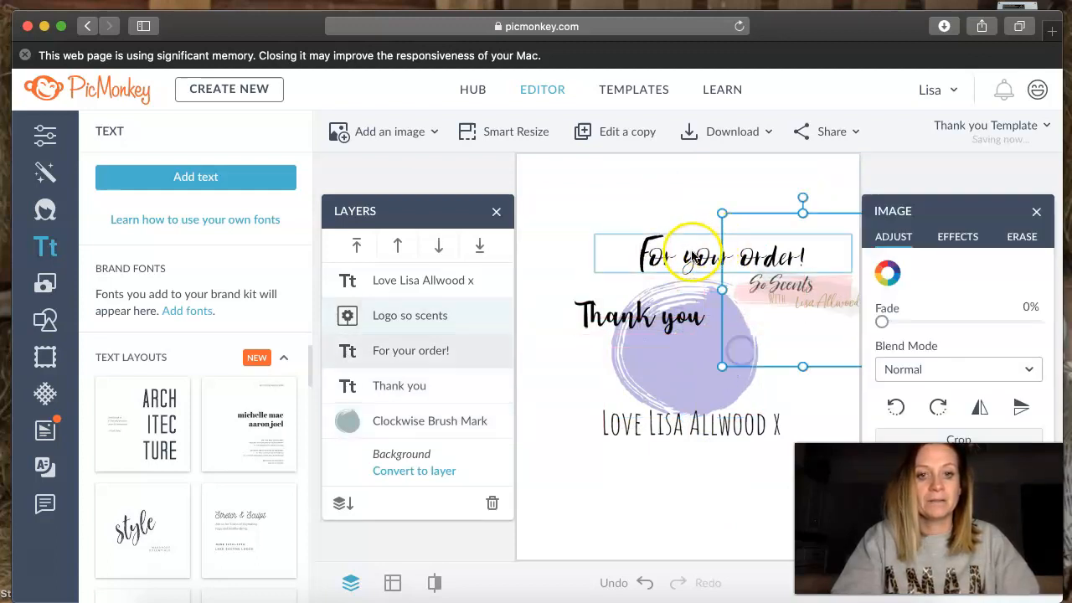
{"action": "left_click_drag", "start_coordinate": [690, 253], "coordinate": [708, 358]}
{"action": "mouse_move", "coordinate": [678, 316]}
{"action": "left_mouse_down"}
{"action": "mouse_move", "coordinate": [700, 317]}
{"action": "mouse_move", "coordinate": [683, 319]}
{"action": "left_mouse_up"}
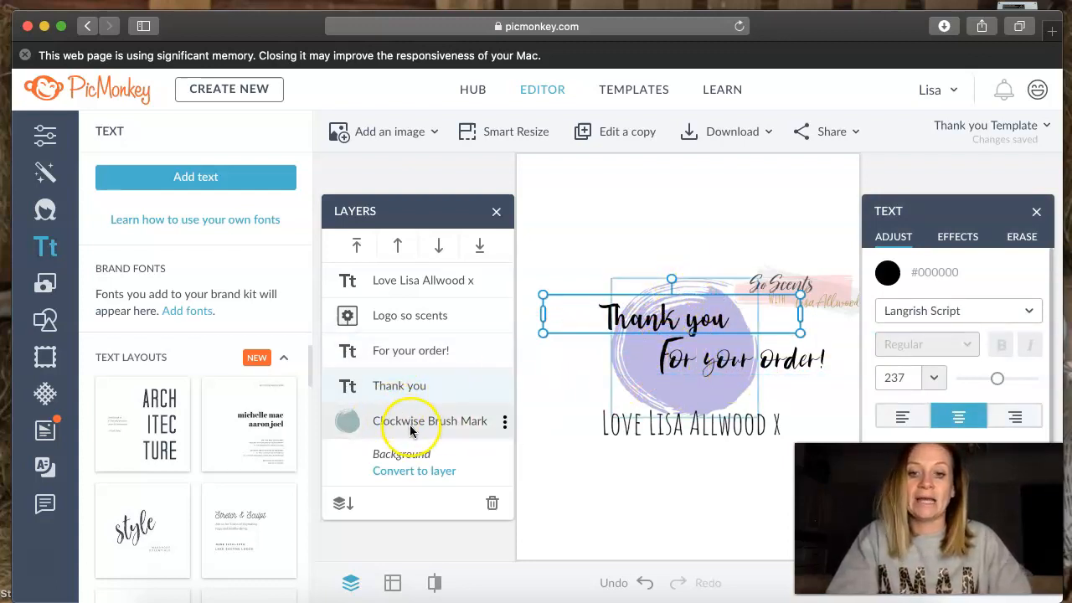
- Reposition the brush mark behind the heading text, with the So Scents logo overlapping its upper right edge
{"action": "mouse_move", "coordinate": [410, 426]}
{"action": "left_mouse_down"}
{"action": "mouse_move", "coordinate": [419, 404]}
{"action": "mouse_move", "coordinate": [407, 400]}
{"action": "mouse_move", "coordinate": [598, 383]}
{"action": "mouse_move", "coordinate": [550, 366]}
{"action": "mouse_move", "coordinate": [445, 421]}
{"action": "mouse_move", "coordinate": [414, 421]}
{"action": "mouse_move", "coordinate": [426, 311]}
{"action": "mouse_move", "coordinate": [415, 411]}
{"action": "left_mouse_up"}
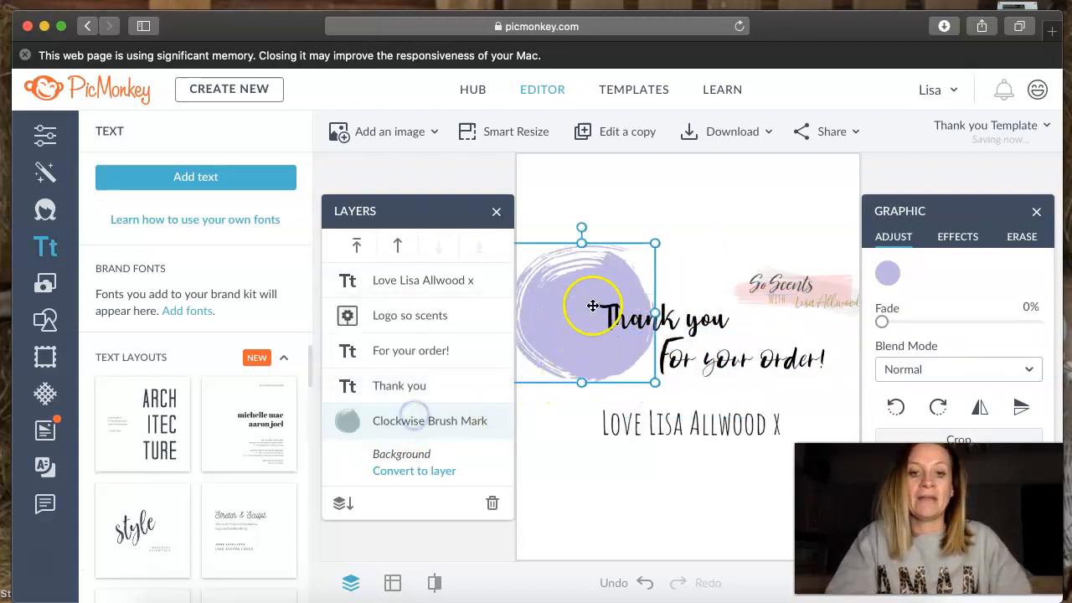
{"action": "mouse_move", "coordinate": [628, 277]}
{"action": "left_mouse_down"}
{"action": "mouse_move", "coordinate": [693, 266]}
{"action": "mouse_move", "coordinate": [695, 282]}
{"action": "mouse_move", "coordinate": [727, 285]}
{"action": "mouse_move", "coordinate": [736, 299]}
{"action": "mouse_move", "coordinate": [726, 298]}
{"action": "mouse_move", "coordinate": [741, 280]}
{"action": "left_mouse_up"}
{"action": "left_click", "coordinate": [702, 429]}
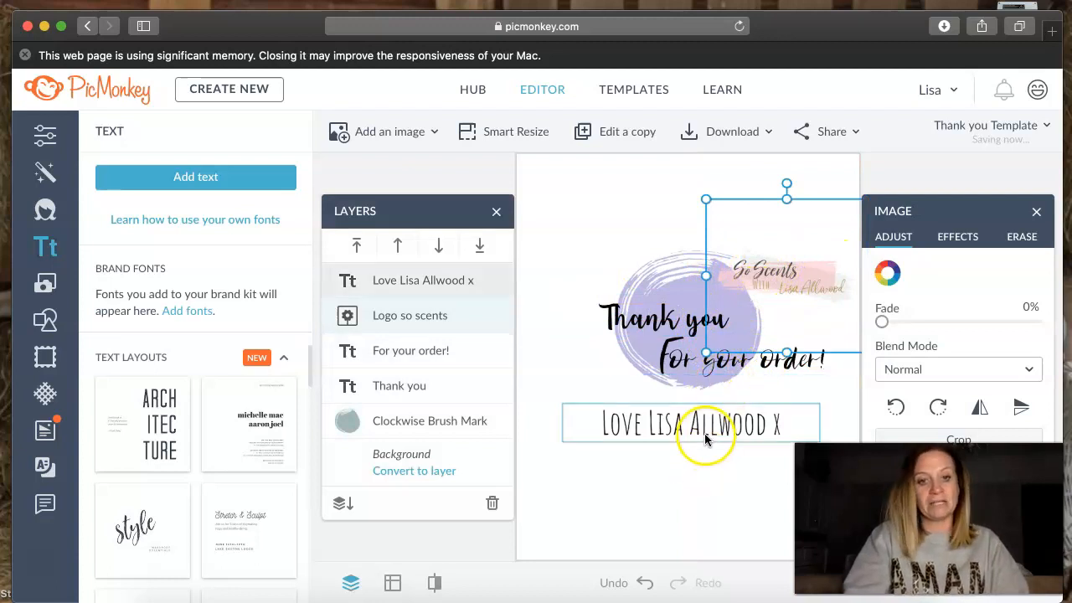
- Tighten the text by raising both heading lines slightly and setting the sign-off directly beneath "For your order!"
{"action": "left_click_drag", "start_coordinate": [709, 417], "coordinate": [706, 387]}
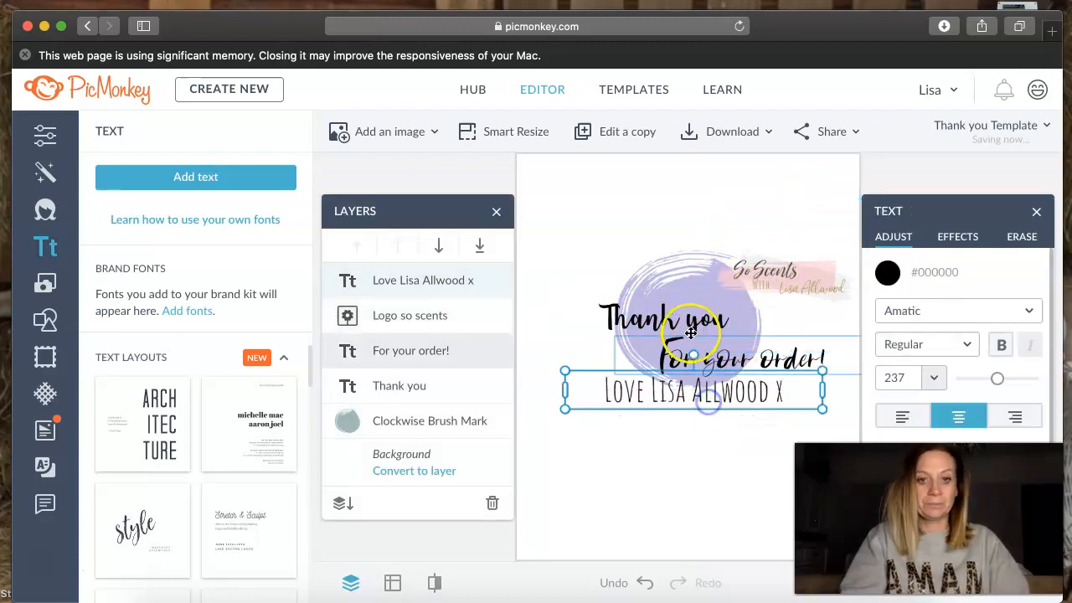
{"action": "left_click_drag", "start_coordinate": [670, 311], "coordinate": [652, 296]}
{"action": "left_click_drag", "start_coordinate": [754, 366], "coordinate": [754, 347]}
{"action": "left_click_drag", "start_coordinate": [729, 395], "coordinate": [729, 382]}
{"action": "left_click_drag", "start_coordinate": [681, 452], "coordinate": [679, 450]}
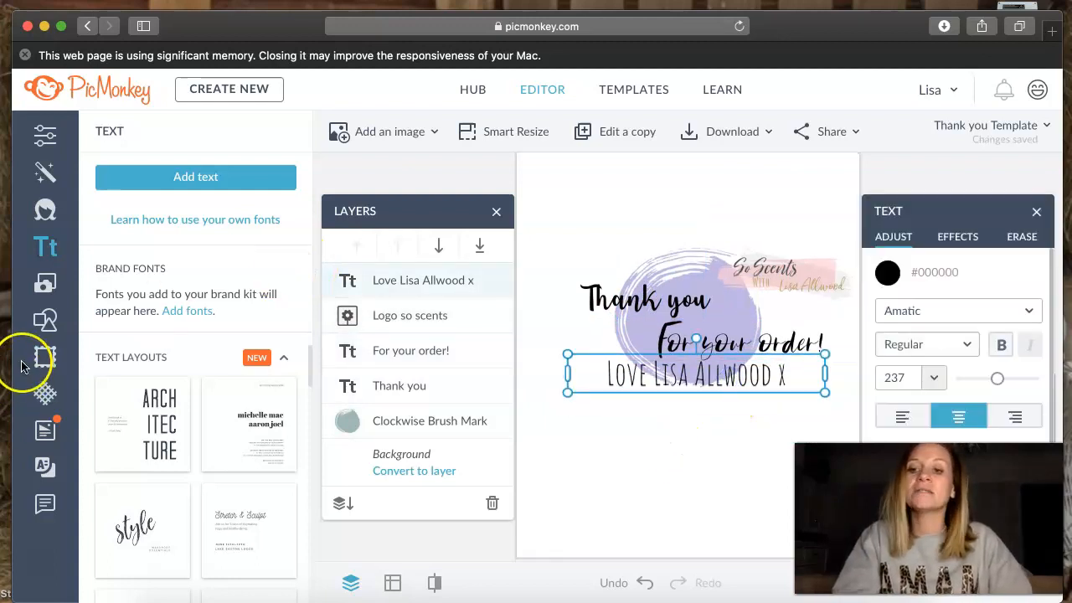
- Search the graphics for "heart" and add the Marker Heart to the design
{"action": "left_click", "coordinate": [42, 324]}
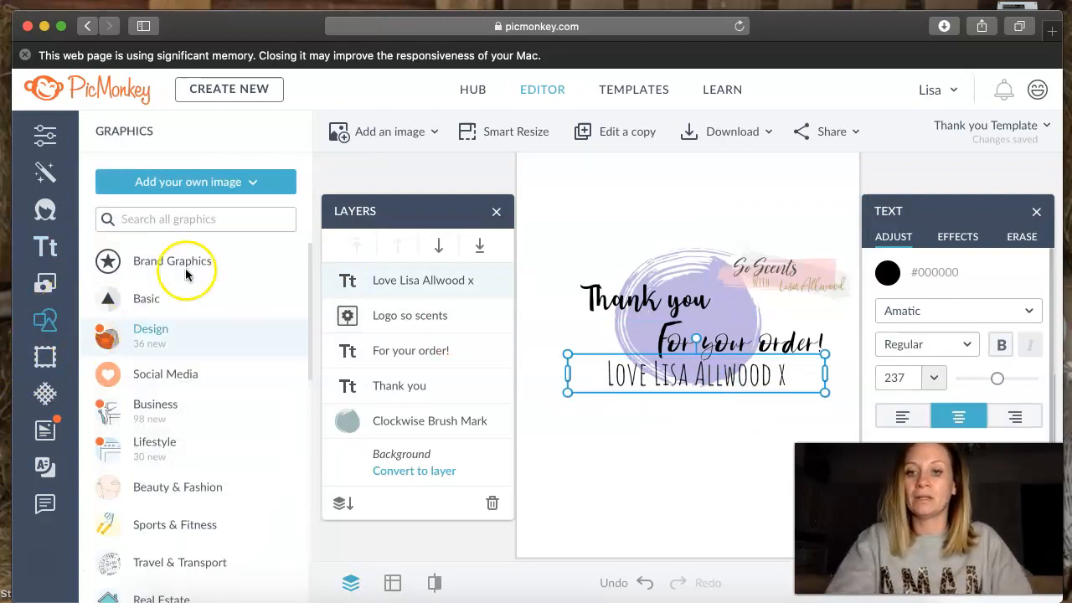
{"action": "left_click", "coordinate": [162, 220]}
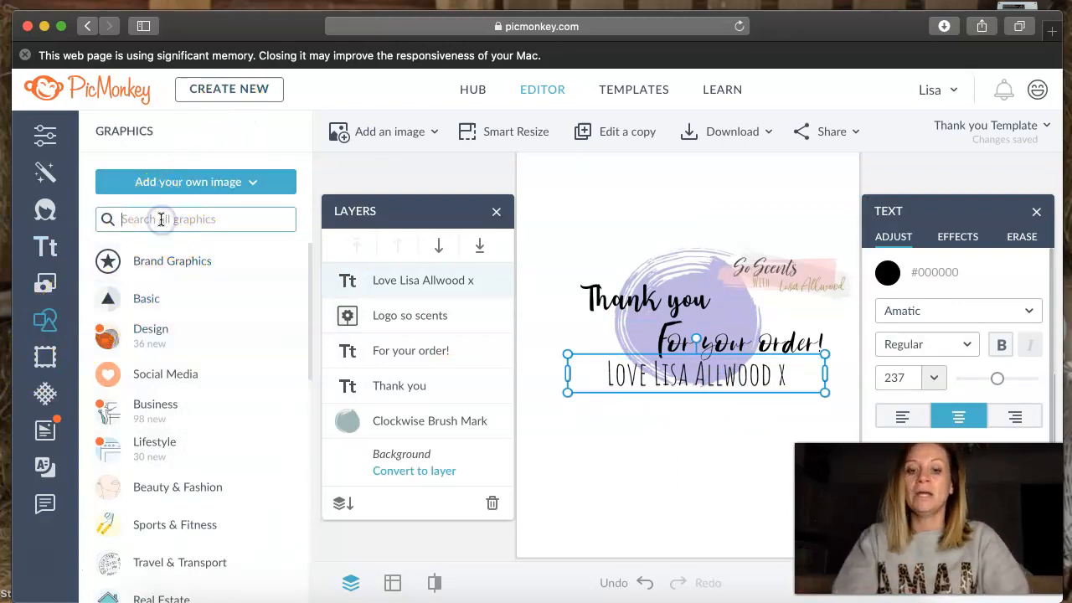
{"action": "type", "text": "heart"}
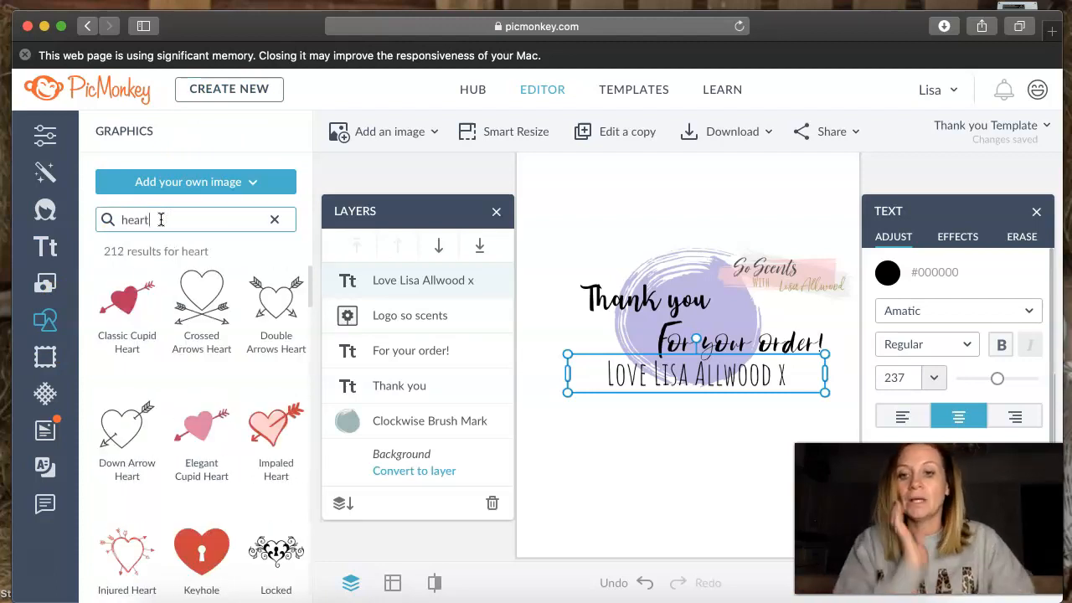
{"action": "scroll", "coordinate": [187, 392], "scroll_direction": "down", "scroll_amount": 8}
{"action": "scroll", "coordinate": [188, 400], "scroll_direction": "down", "scroll_amount": 10}
{"action": "scroll", "coordinate": [188, 399], "scroll_direction": "down", "scroll_amount": 8}
{"action": "scroll", "coordinate": [188, 399], "scroll_direction": "down", "scroll_amount": 5}
{"action": "scroll", "coordinate": [188, 399], "scroll_direction": "down", "scroll_amount": 3}
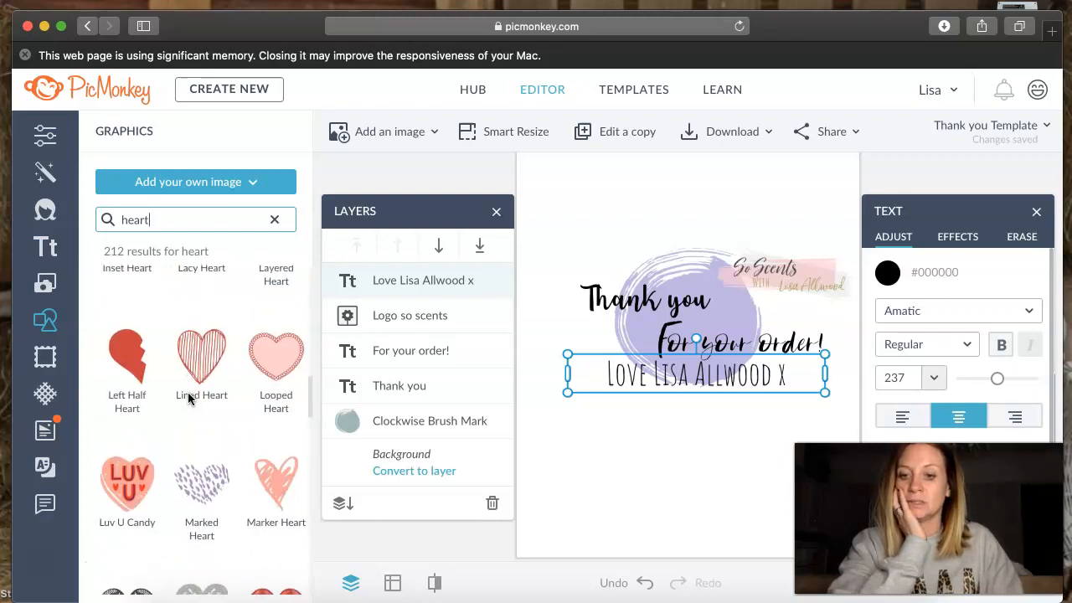
{"action": "left_click", "coordinate": [285, 391]}
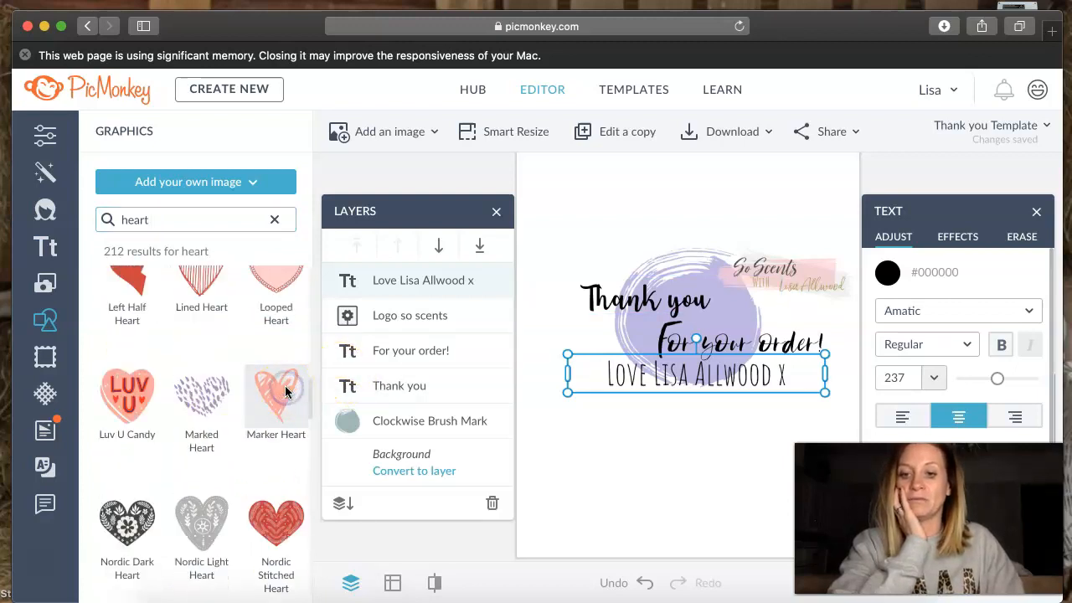
- Add the Scrawled Heart graphic and place both hearts below the sign-off, Scrawled Heart on the left and Marker Heart on the right
{"action": "scroll", "coordinate": [264, 406], "scroll_direction": "down", "scroll_amount": 8}
{"action": "scroll", "coordinate": [265, 410], "scroll_direction": "down", "scroll_amount": 5}
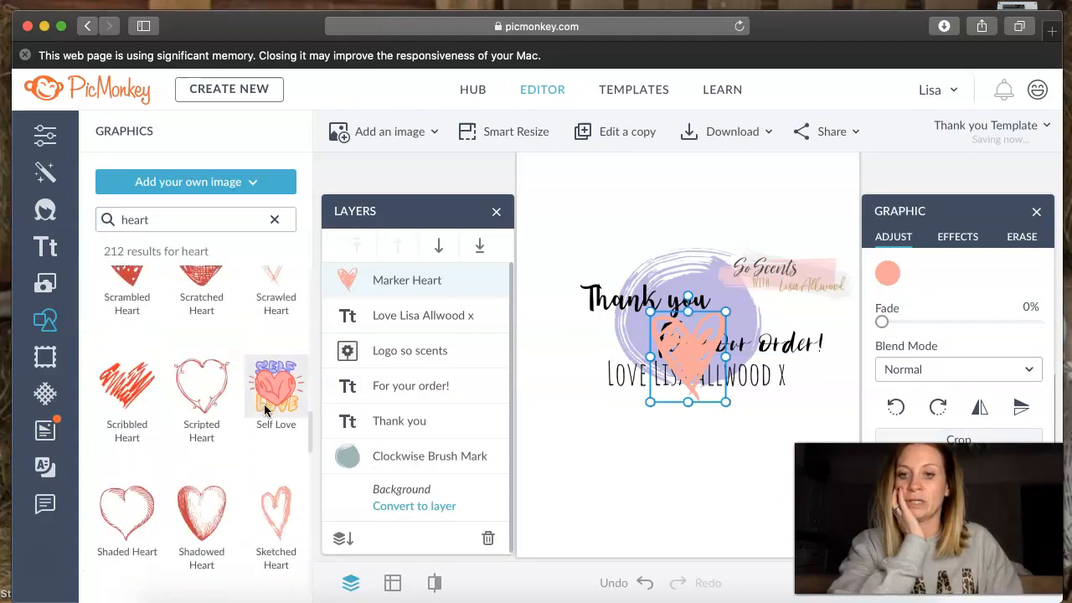
{"action": "scroll", "coordinate": [264, 409], "scroll_direction": "up", "scroll_amount": 2}
{"action": "left_click", "coordinate": [264, 335]}
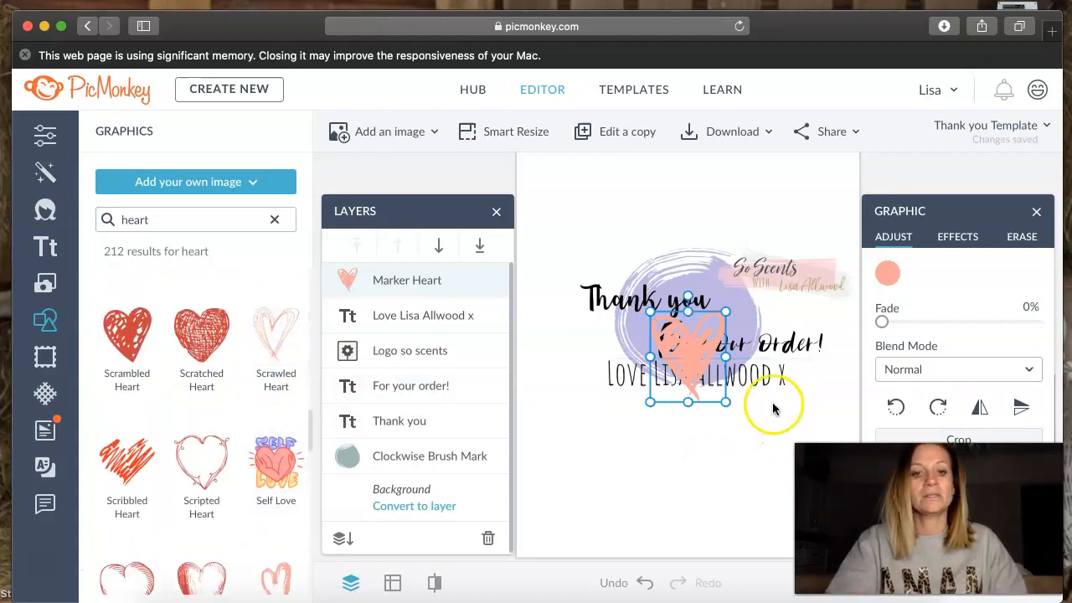
{"action": "mouse_move", "coordinate": [691, 354]}
{"action": "left_mouse_down"}
{"action": "mouse_move", "coordinate": [658, 495]}
{"action": "mouse_move", "coordinate": [605, 499]}
{"action": "mouse_move", "coordinate": [605, 484]}
{"action": "mouse_move", "coordinate": [740, 430]}
{"action": "mouse_move", "coordinate": [752, 452]}
{"action": "left_mouse_up"}
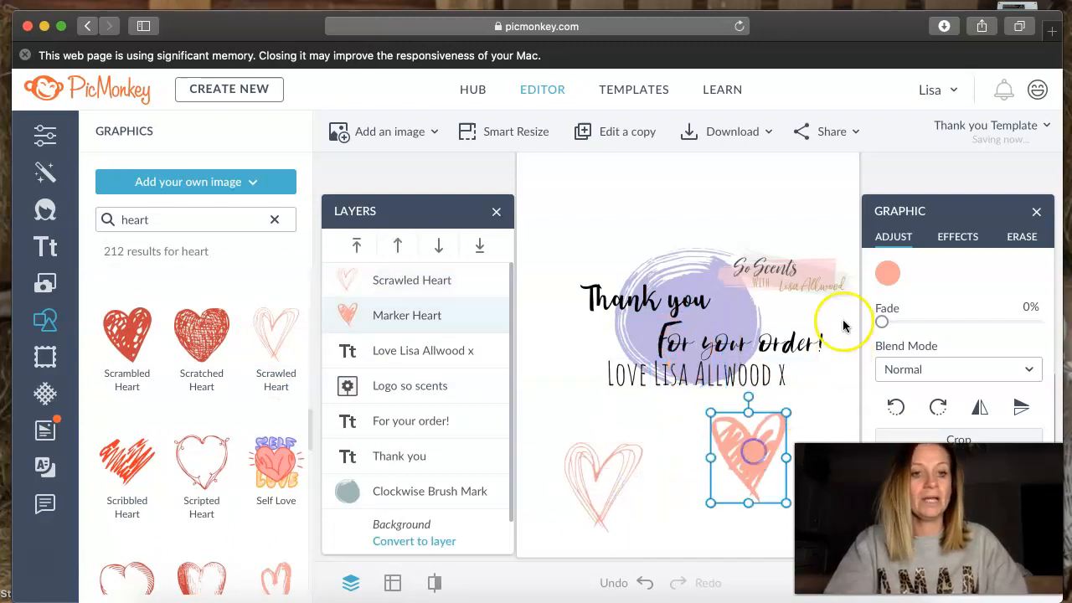
- Recolor the Marker Heart with the recently used lavender of the brush mark
{"action": "left_click", "coordinate": [888, 273]}
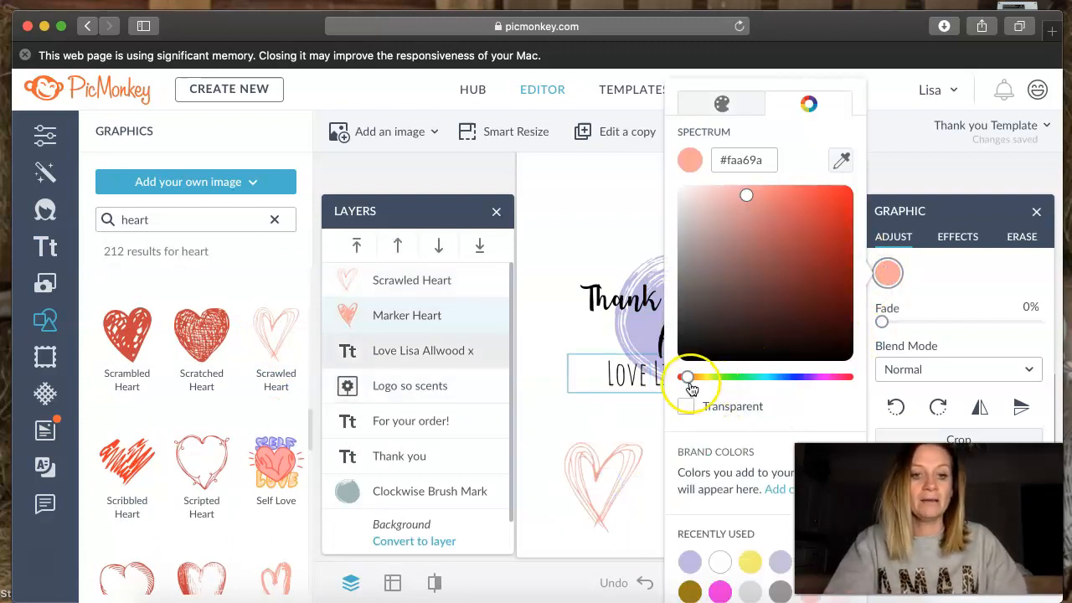
{"action": "left_click", "coordinate": [689, 591]}
{"action": "left_click", "coordinate": [692, 562]}
{"action": "left_click", "coordinate": [634, 455]}
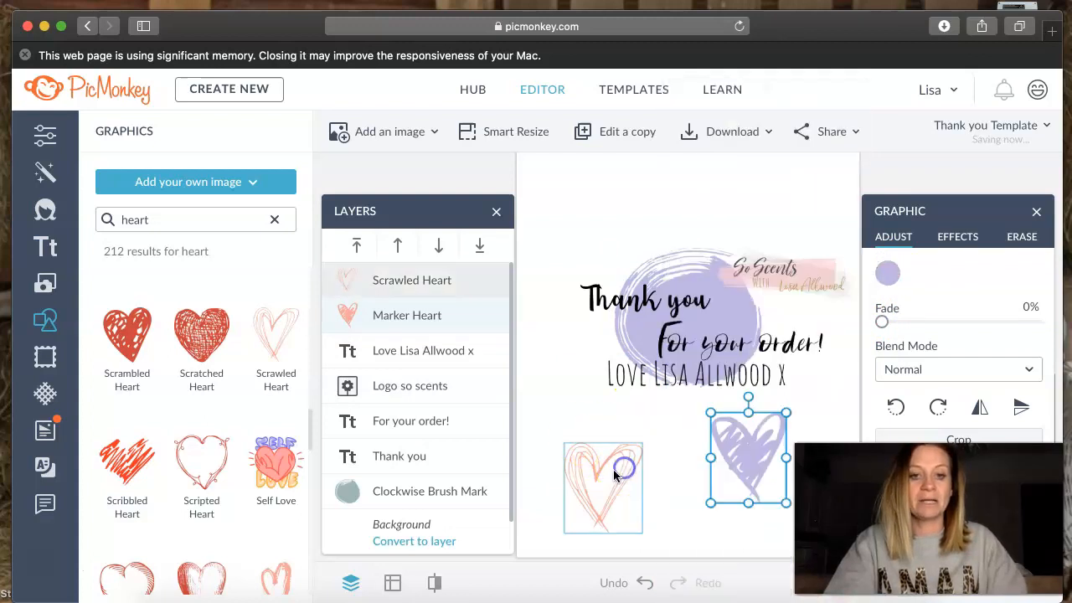
- Recolor the Scrawled Heart black (#000000)
{"action": "left_click", "coordinate": [629, 481]}
{"action": "left_click", "coordinate": [888, 274]}
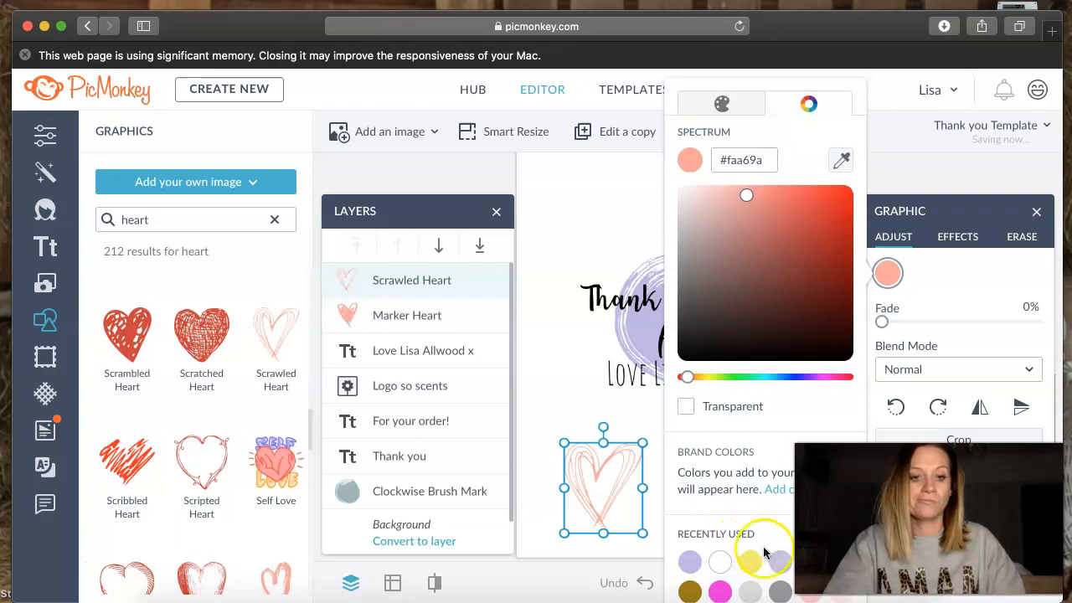
{"action": "left_click", "coordinate": [580, 386]}
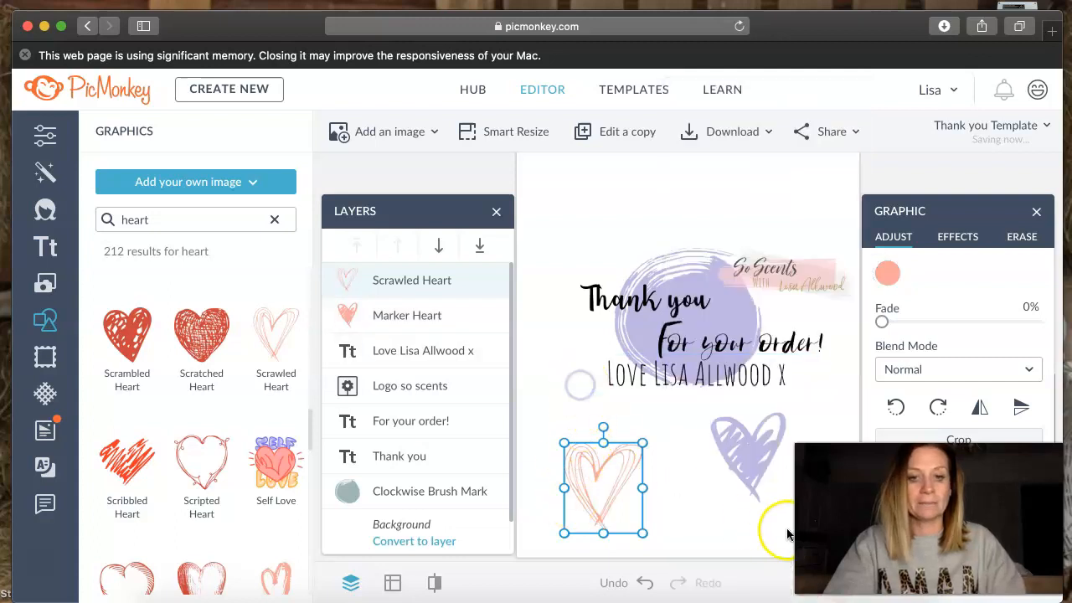
{"action": "left_click", "coordinate": [886, 266]}
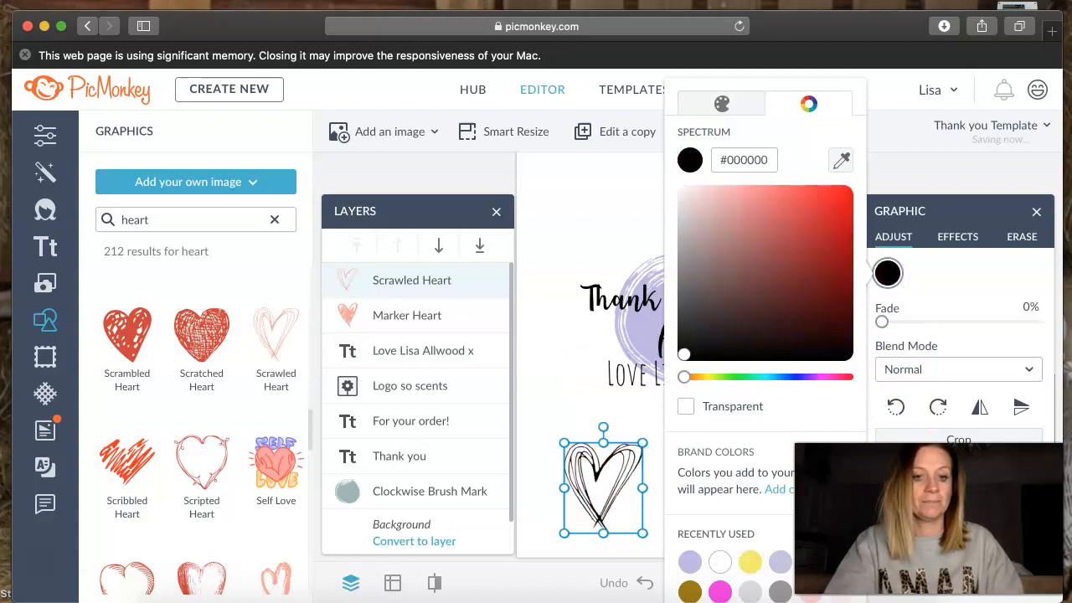
{"action": "left_click", "coordinate": [594, 449]}
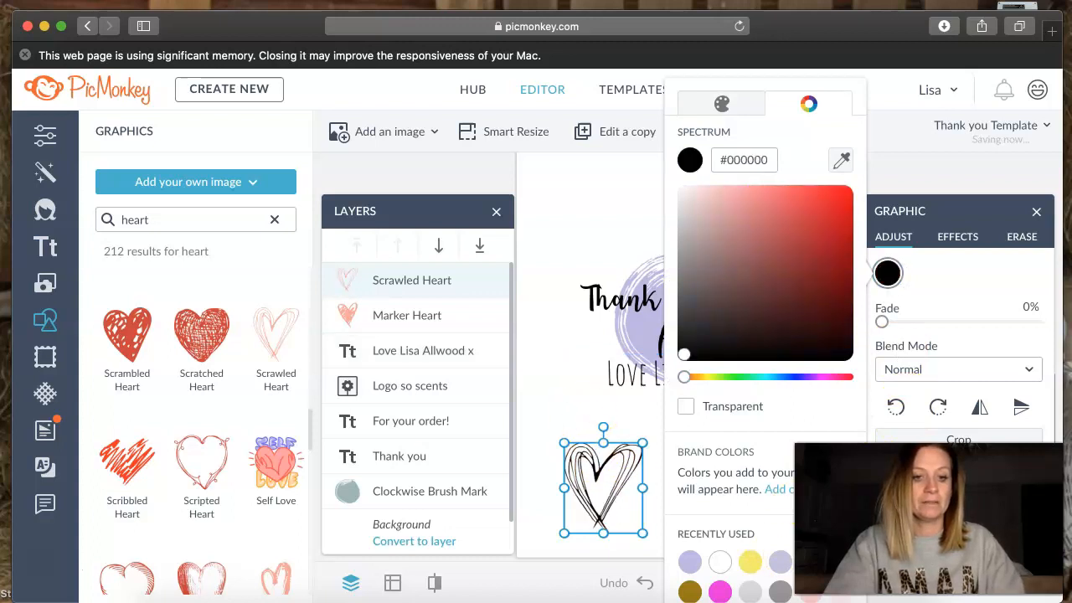
- Move the Scrawled Heart up to the left side of the text and the Marker Heart to the right end of the sign-off
{"action": "left_click", "coordinate": [538, 392]}
{"action": "left_click_drag", "start_coordinate": [608, 478], "coordinate": [577, 343]}
{"action": "left_click_drag", "start_coordinate": [769, 442], "coordinate": [821, 359]}
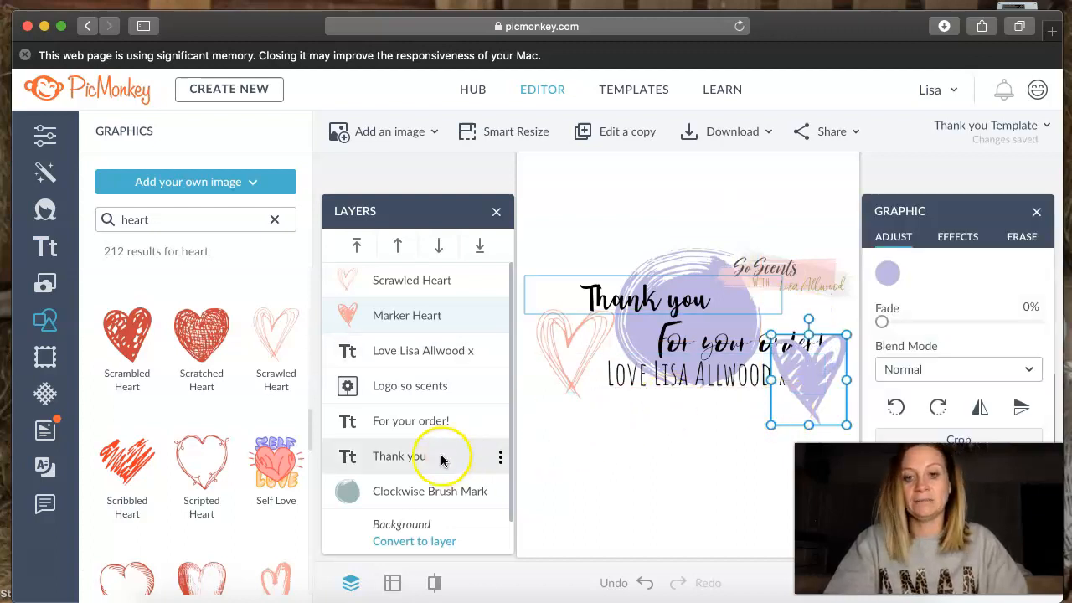
- Reorder the layers so the Marker Heart sits beneath the sign-off and the "For your order!" text
{"action": "left_click", "coordinate": [400, 316]}
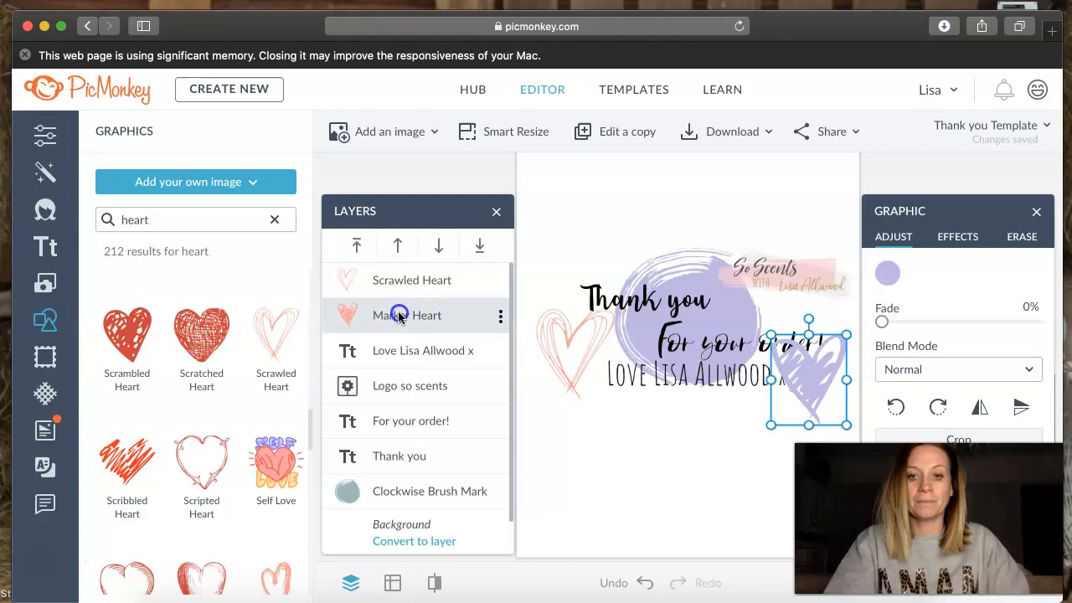
{"action": "mouse_move", "coordinate": [399, 315]}
{"action": "left_mouse_down"}
{"action": "mouse_move", "coordinate": [402, 284]}
{"action": "mouse_move", "coordinate": [402, 426]}
{"action": "mouse_move", "coordinate": [408, 354]}
{"action": "left_mouse_up"}
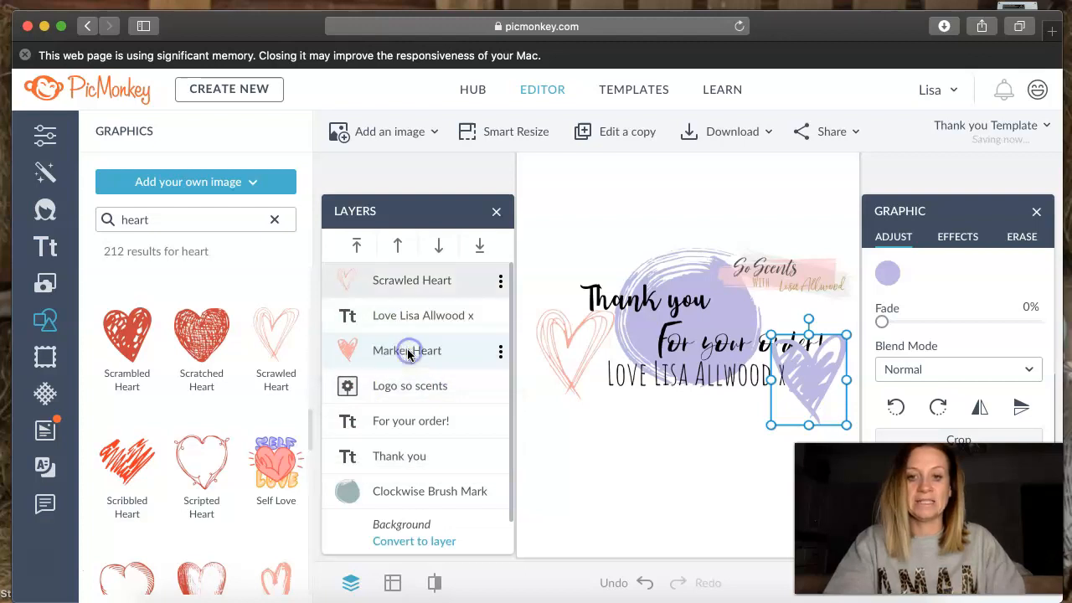
{"action": "left_click", "coordinate": [859, 378]}
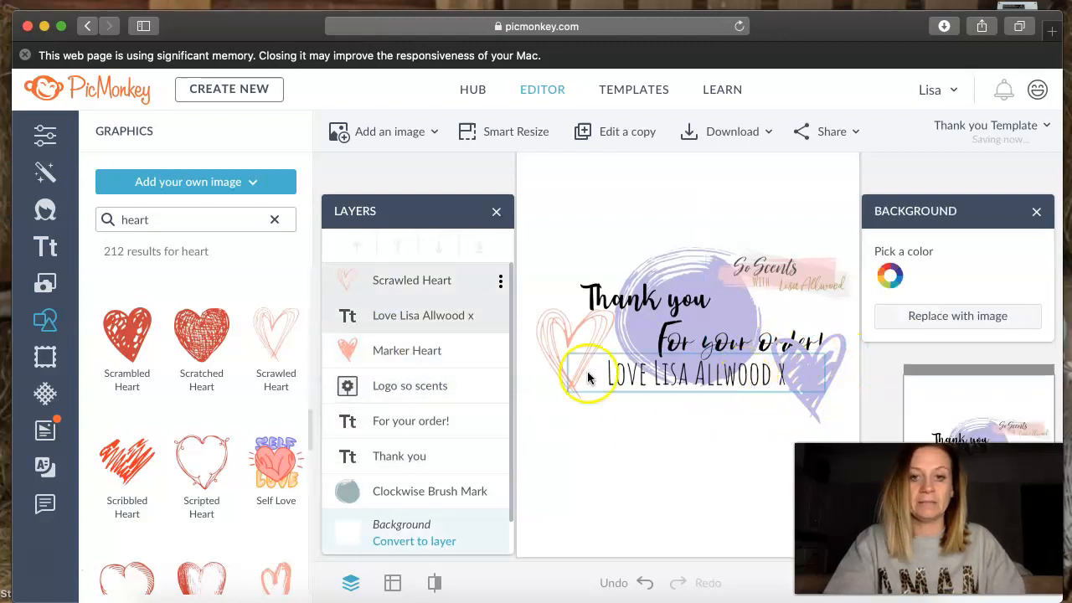
{"action": "mouse_move", "coordinate": [415, 433]}
{"action": "left_mouse_down"}
{"action": "mouse_move", "coordinate": [407, 358]}
{"action": "mouse_move", "coordinate": [425, 366]}
{"action": "mouse_move", "coordinate": [423, 351]}
{"action": "left_mouse_up"}
{"action": "left_click", "coordinate": [761, 427]}
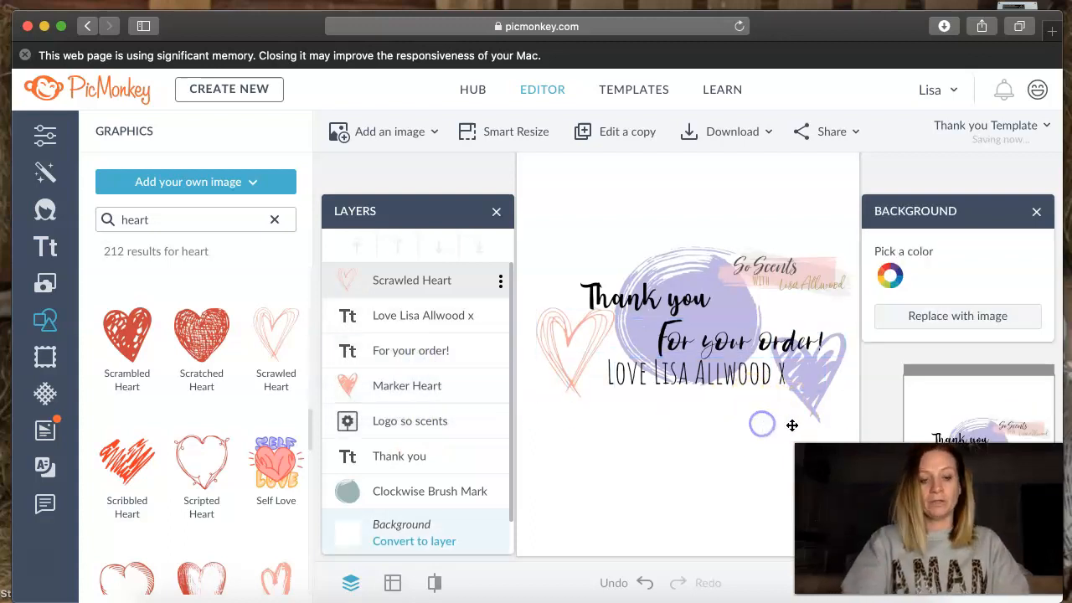
- Nudge the Marker Heart up behind the end of "For your order!" and shift the sign-off slightly left
{"action": "left_click", "coordinate": [806, 375]}
{"action": "mouse_move", "coordinate": [806, 375]}
{"action": "left_mouse_down"}
{"action": "mouse_move", "coordinate": [810, 352]}
{"action": "mouse_move", "coordinate": [821, 378]}
{"action": "left_mouse_up"}
{"action": "left_click_drag", "start_coordinate": [825, 419], "coordinate": [823, 398]}
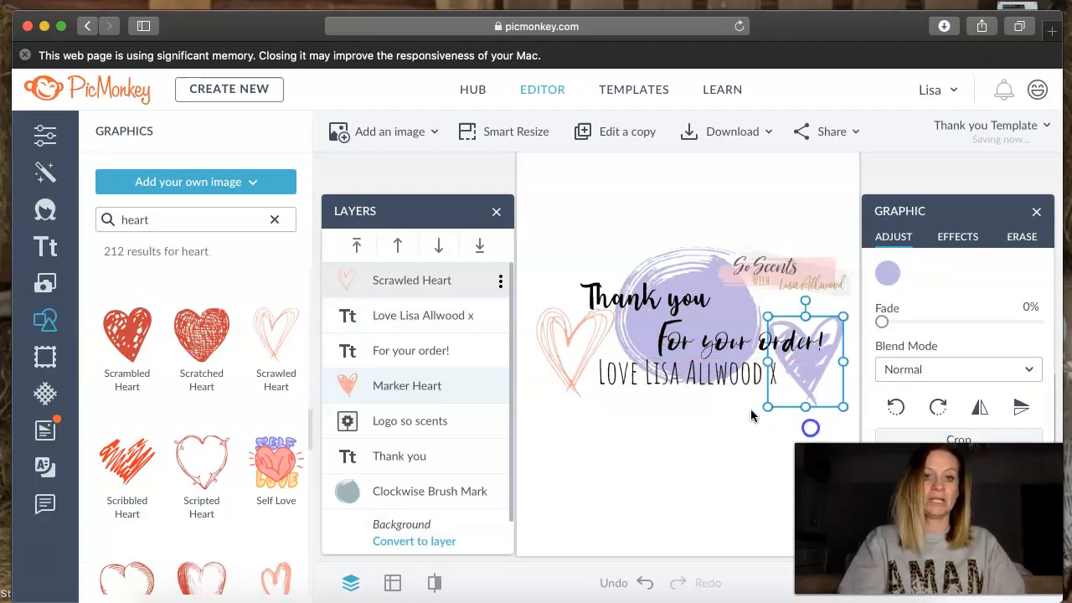
{"action": "left_click", "coordinate": [748, 412]}
- Tilt the Scrawled Heart counterclockwise and raise it so it overlaps the start of "Thank you"
{"action": "mouse_move", "coordinate": [579, 331]}
{"action": "left_mouse_down"}
{"action": "mouse_move", "coordinate": [580, 287]}
{"action": "mouse_move", "coordinate": [549, 293]}
{"action": "left_mouse_up"}
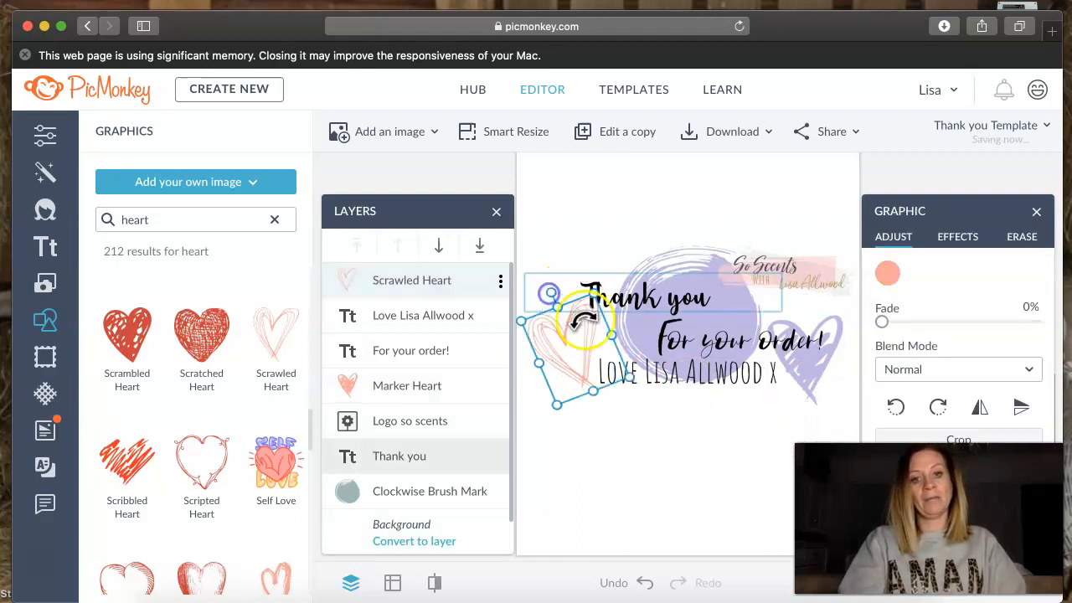
{"action": "left_click_drag", "start_coordinate": [583, 330], "coordinate": [584, 304]}
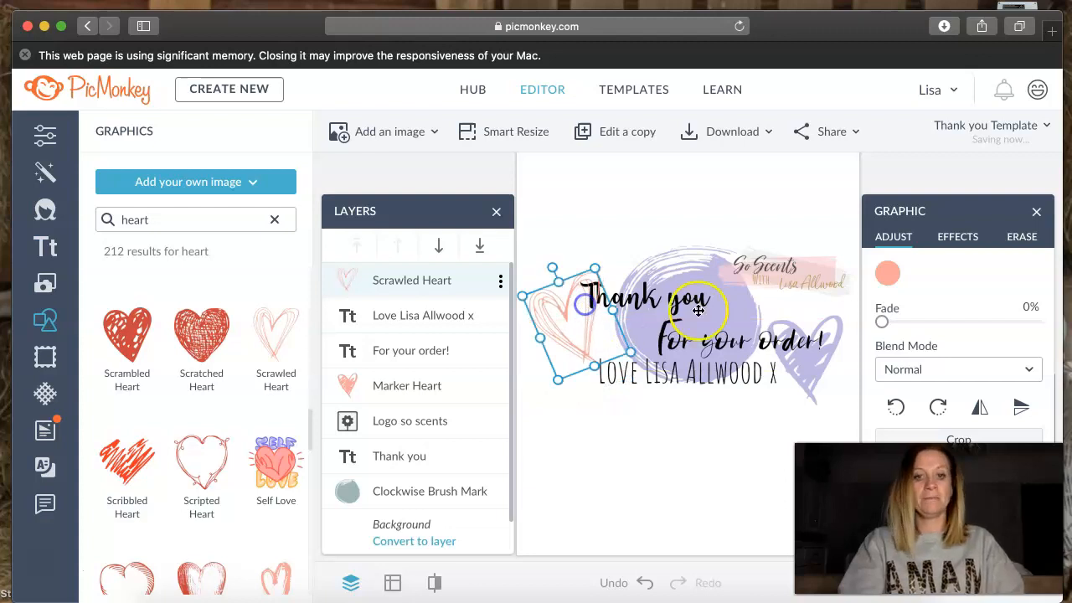
{"action": "left_click", "coordinate": [737, 441]}
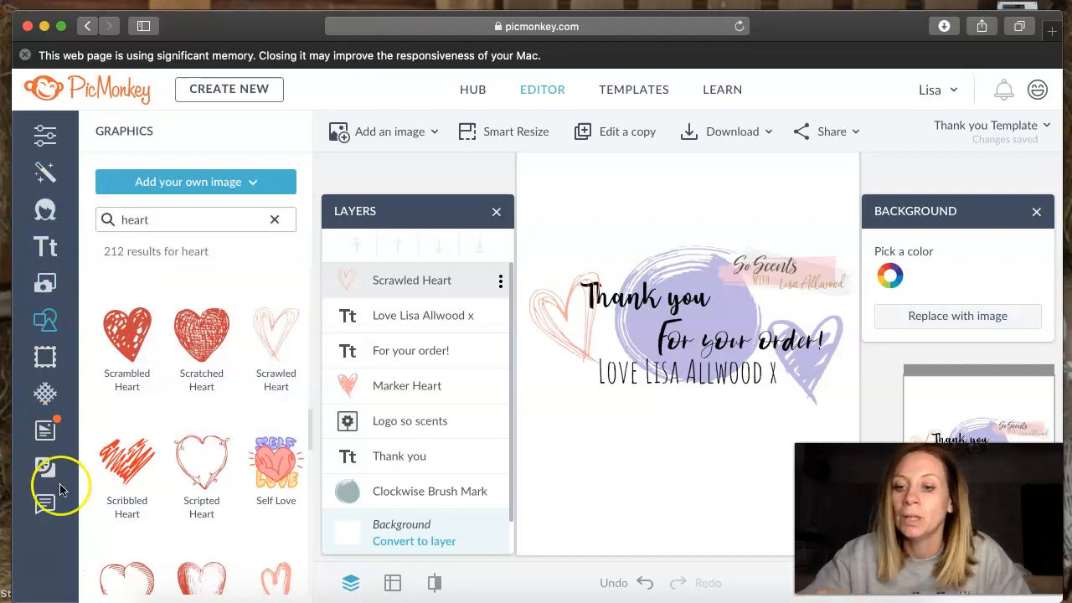
- Browse the Design graphics and add three copies of the Rough Circle Texture
{"action": "mouse_move", "coordinate": [65, 385]}
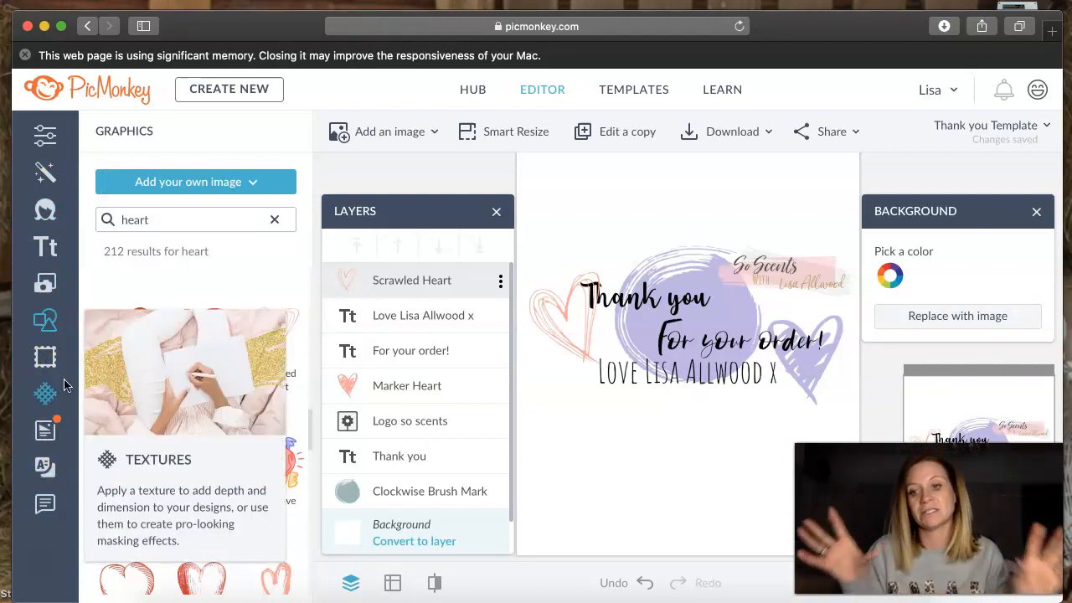
{"action": "left_click", "coordinate": [45, 319]}
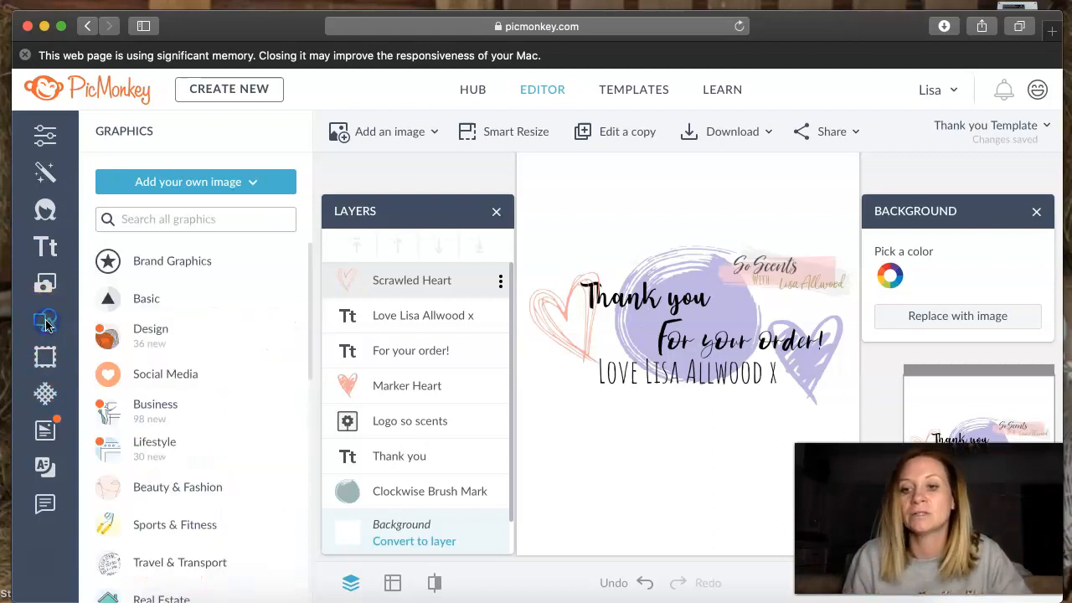
{"action": "left_click", "coordinate": [207, 338]}
{"action": "scroll", "coordinate": [232, 335], "scroll_direction": "down", "scroll_amount": 10}
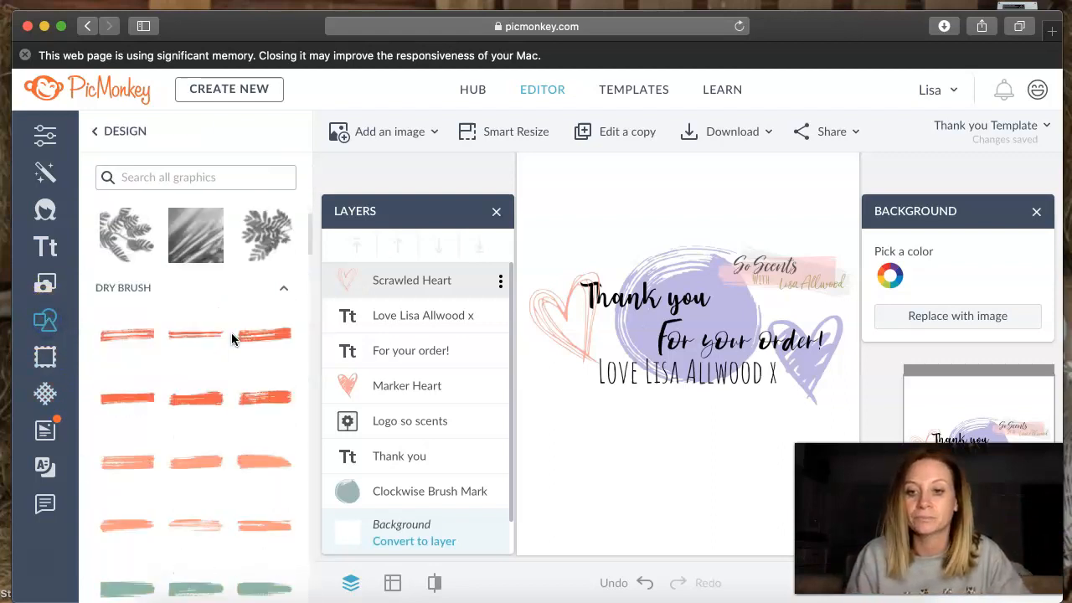
{"action": "scroll", "coordinate": [232, 339], "scroll_direction": "down", "scroll_amount": 5}
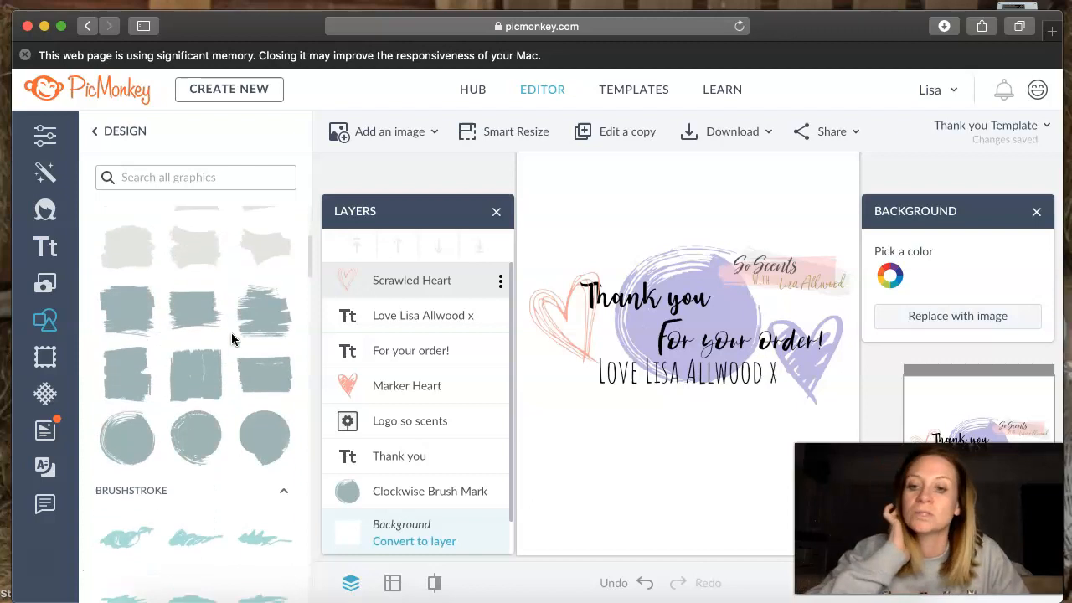
{"action": "scroll", "coordinate": [232, 339], "scroll_direction": "down", "scroll_amount": 10}
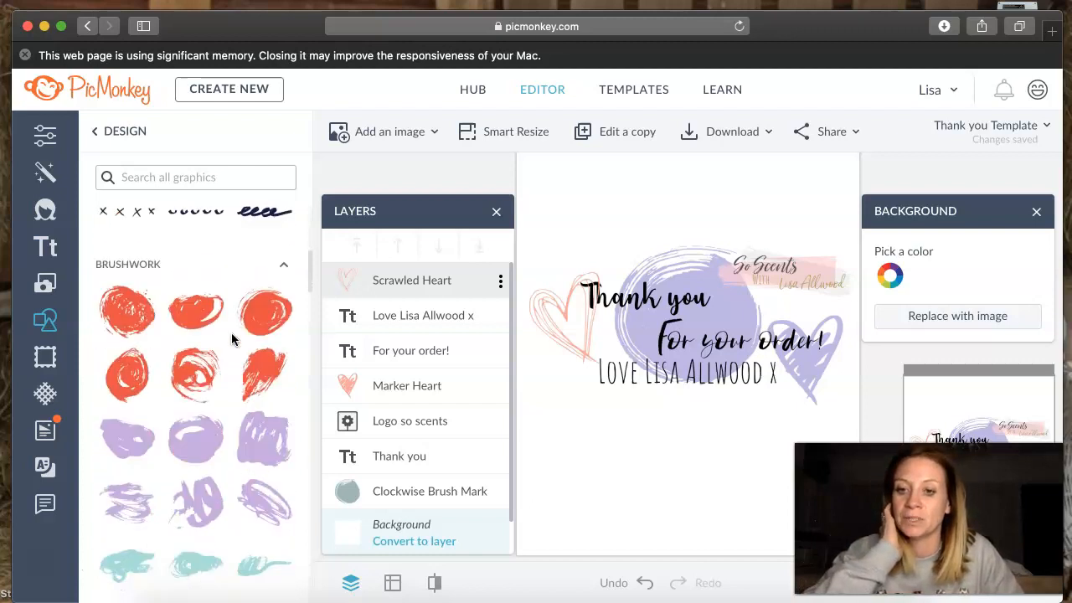
{"action": "scroll", "coordinate": [232, 334], "scroll_direction": "down", "scroll_amount": 1}
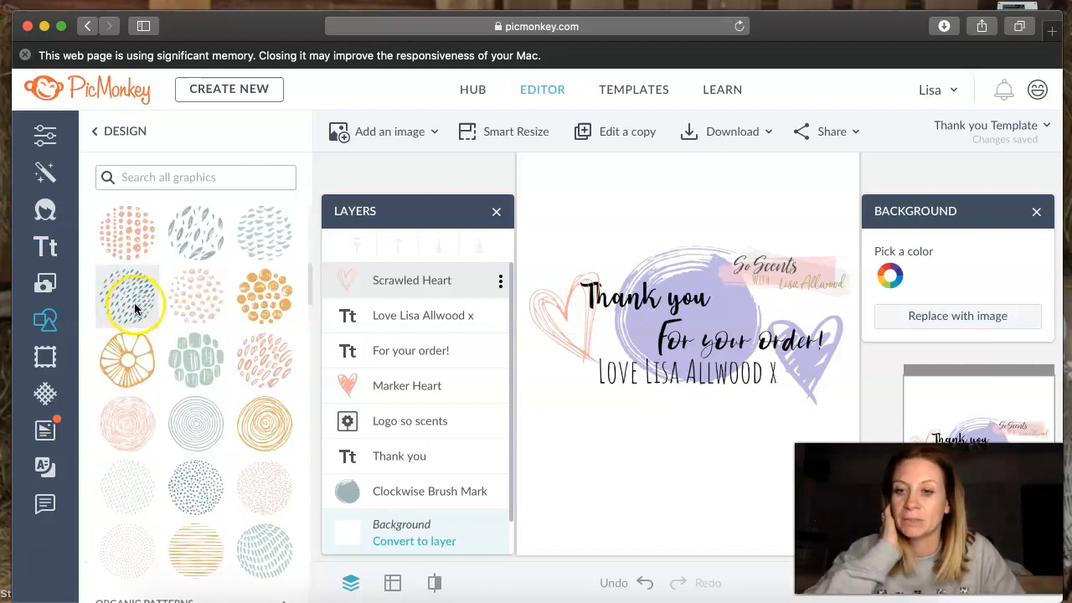
{"action": "left_click", "coordinate": [139, 242]}
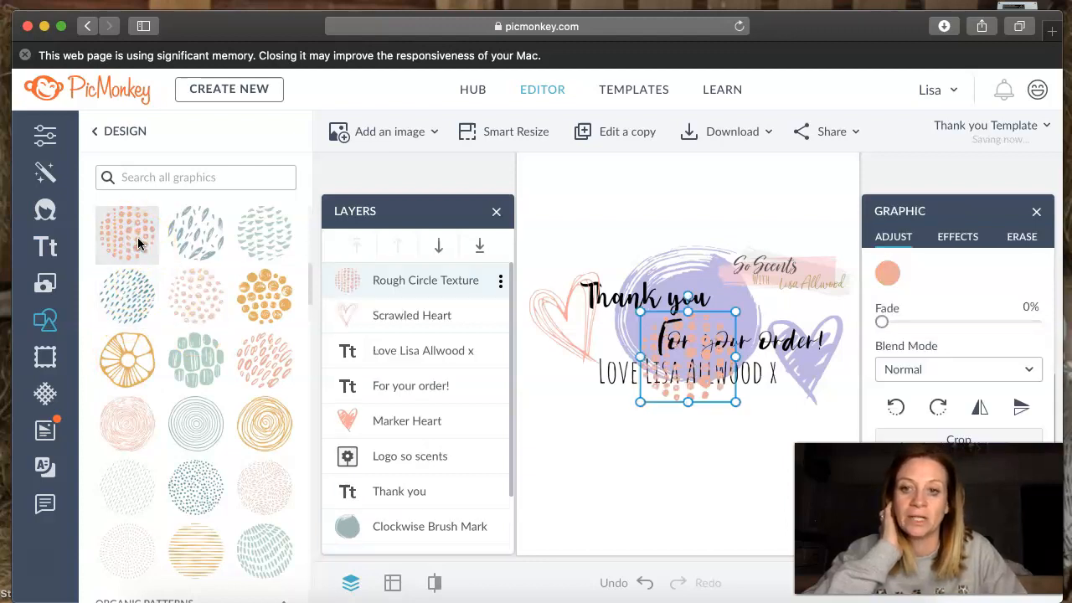
{"action": "left_click", "coordinate": [139, 243]}
{"action": "left_click", "coordinate": [139, 243]}
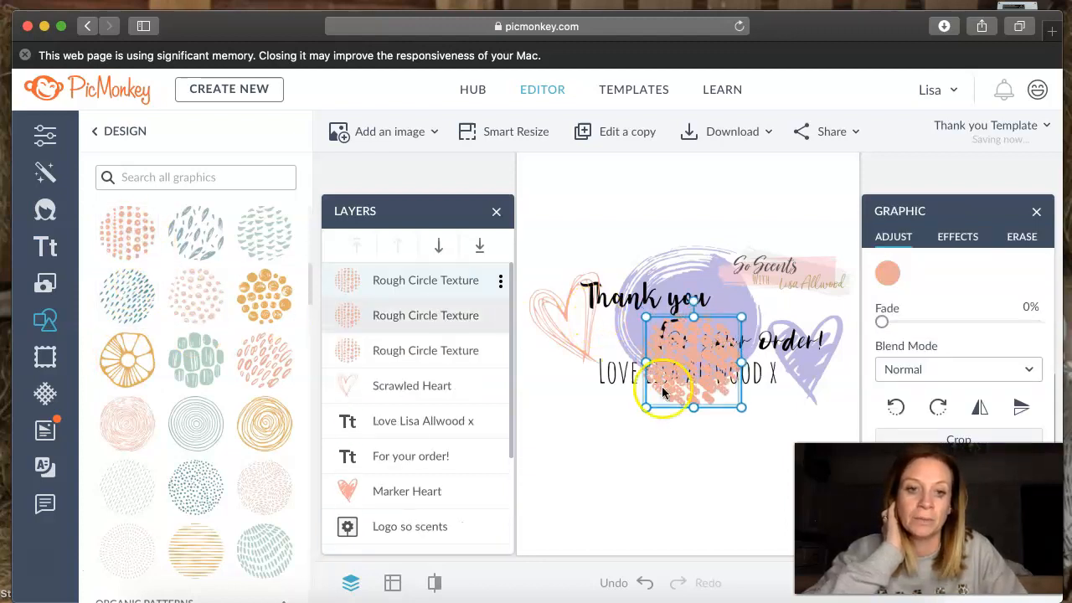
- Arrange the three Rough Circle Textures side by side along the card's top edge, starting partly off the upper-left corner
{"action": "left_click_drag", "start_coordinate": [711, 379], "coordinate": [581, 206]}
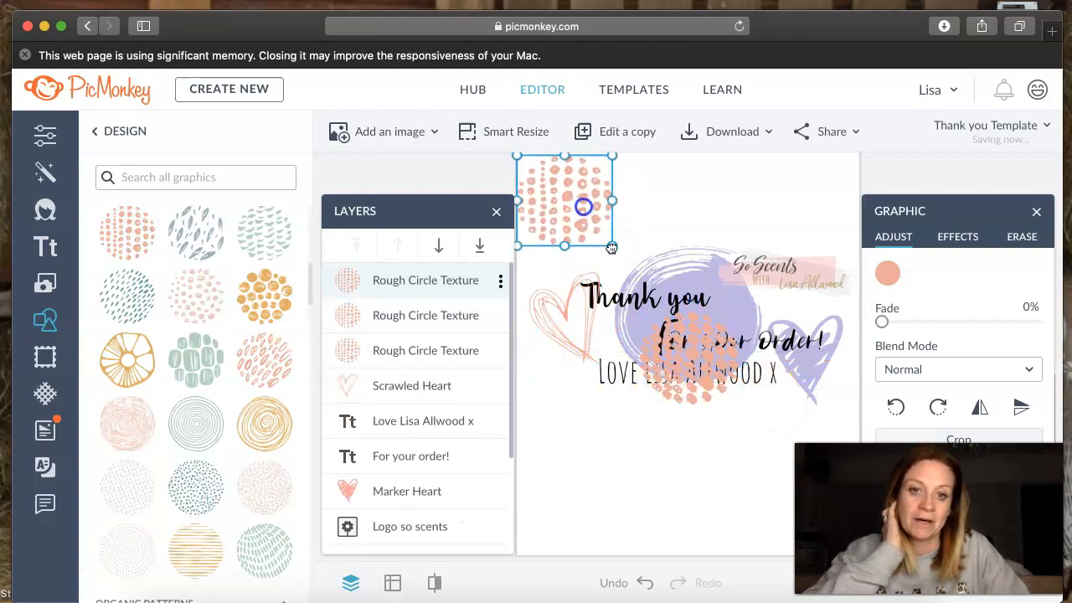
{"action": "left_click_drag", "start_coordinate": [702, 367], "coordinate": [652, 193]}
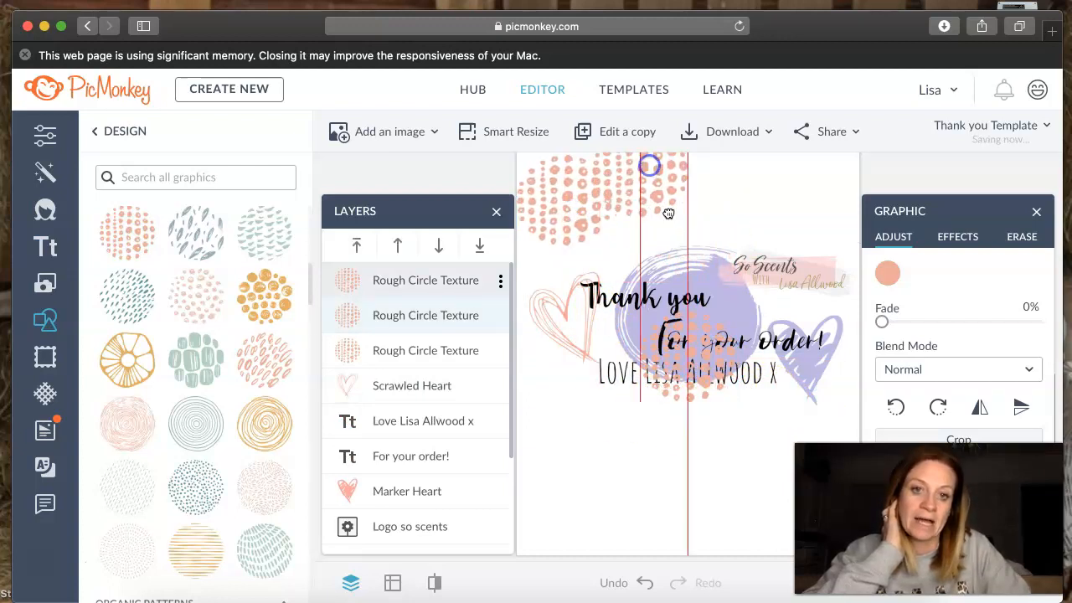
{"action": "left_click_drag", "start_coordinate": [711, 384], "coordinate": [757, 179]}
{"action": "left_click", "coordinate": [527, 182]}
{"action": "left_click_drag", "start_coordinate": [526, 196], "coordinate": [544, 193]}
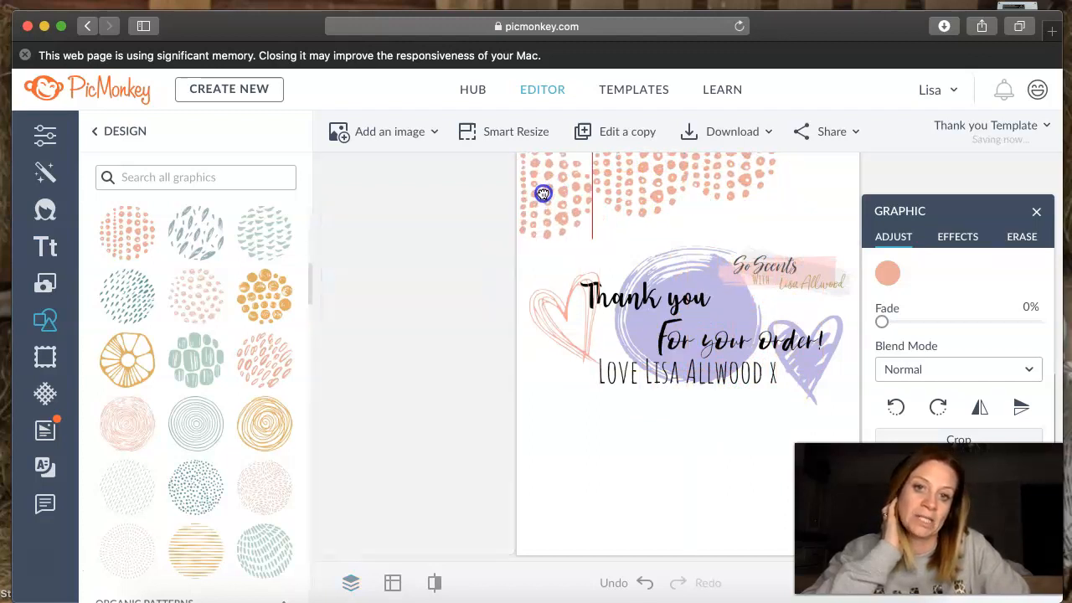
{"action": "left_click_drag", "start_coordinate": [631, 214], "coordinate": [633, 214]}
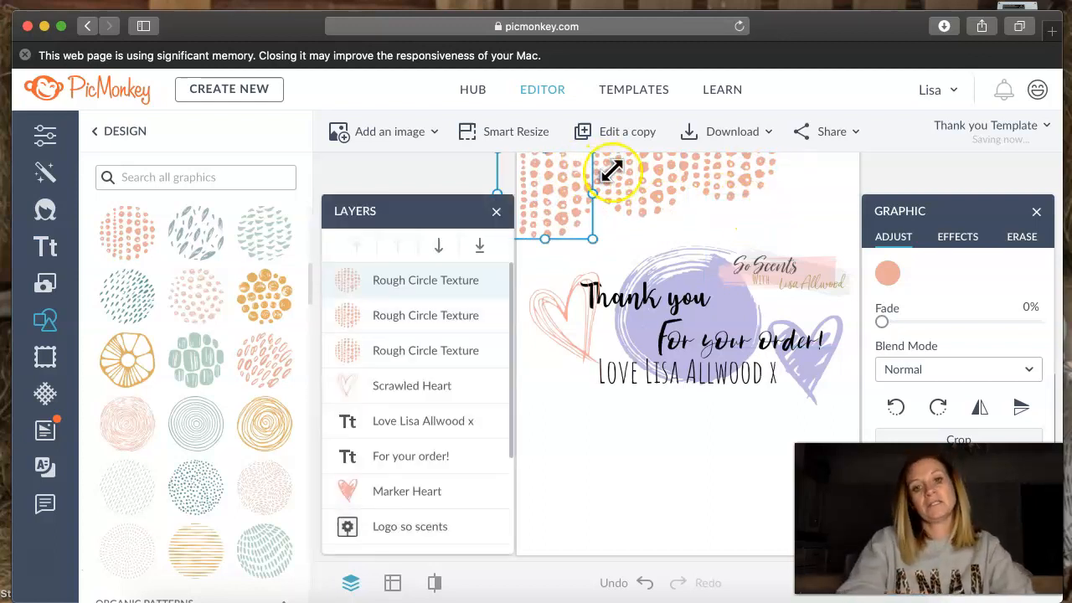
{"action": "left_click_drag", "start_coordinate": [611, 178], "coordinate": [673, 167]}
{"action": "left_click", "coordinate": [667, 228]}
- Recolor all three Rough Circle Textures with the recently used lavender (#bdb6e5)
{"action": "left_click", "coordinate": [548, 201]}
{"action": "left_click", "coordinate": [889, 274]}
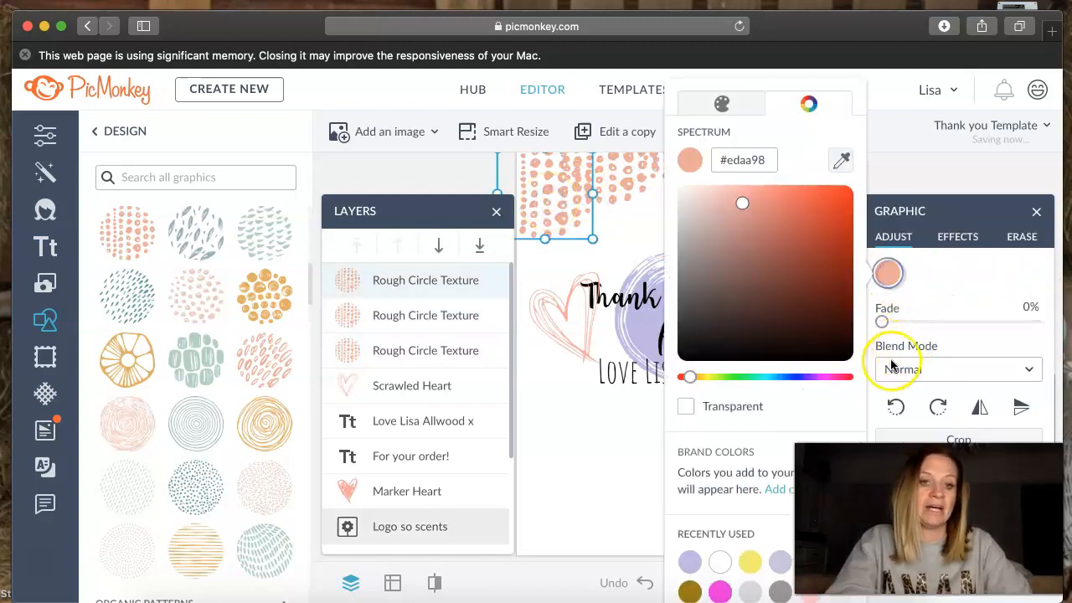
{"action": "left_click", "coordinate": [690, 561]}
{"action": "left_click", "coordinate": [634, 180]}
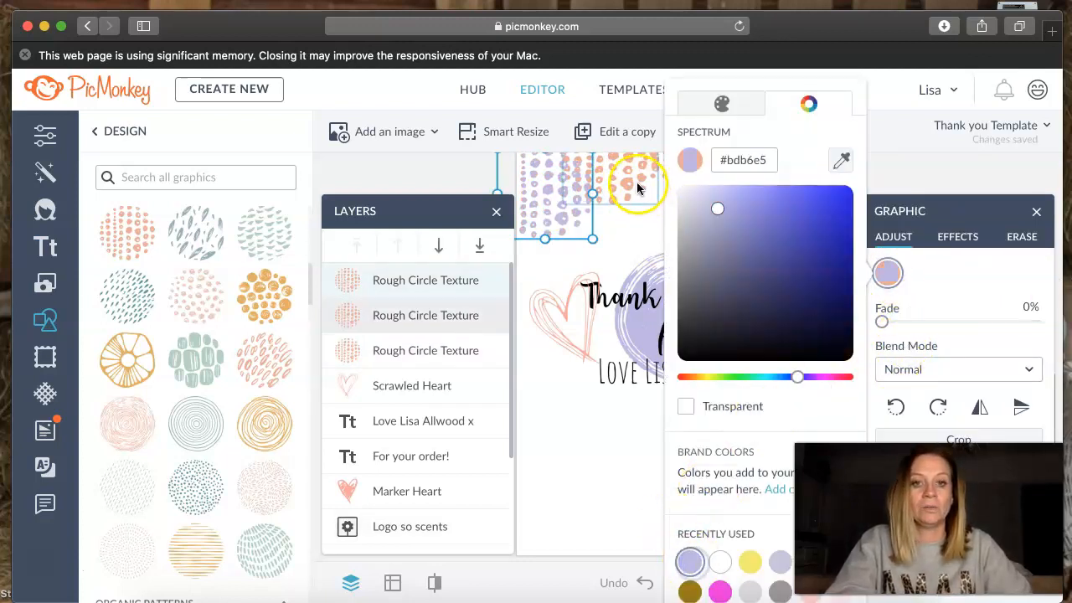
{"action": "left_click", "coordinate": [887, 273]}
{"action": "left_click", "coordinate": [690, 561]}
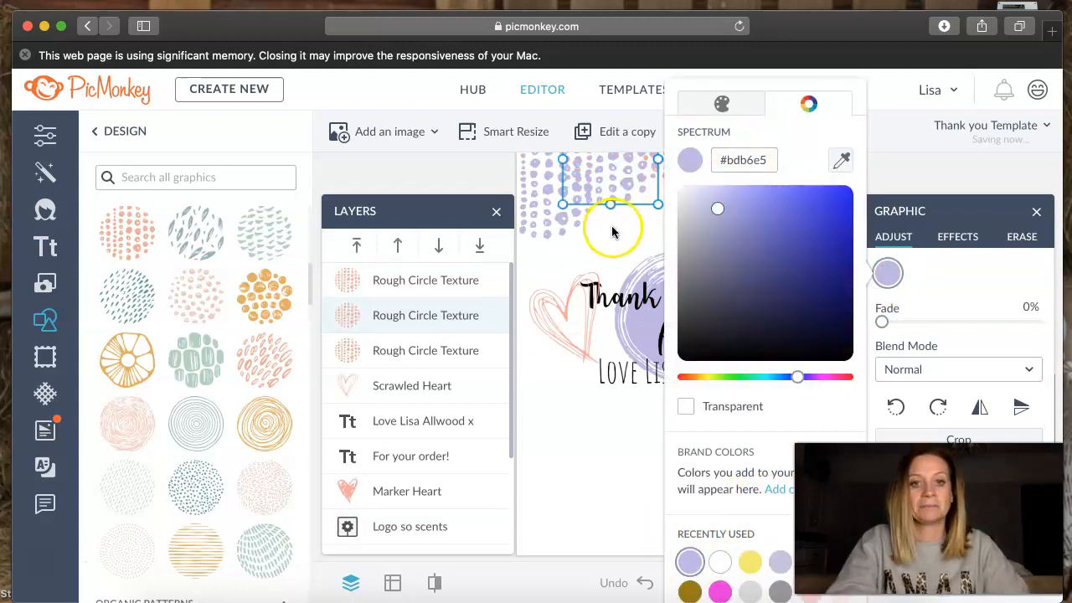
{"action": "left_click", "coordinate": [620, 218]}
{"action": "left_click", "coordinate": [716, 167]}
{"action": "left_click", "coordinate": [886, 275]}
{"action": "left_click", "coordinate": [690, 562]}
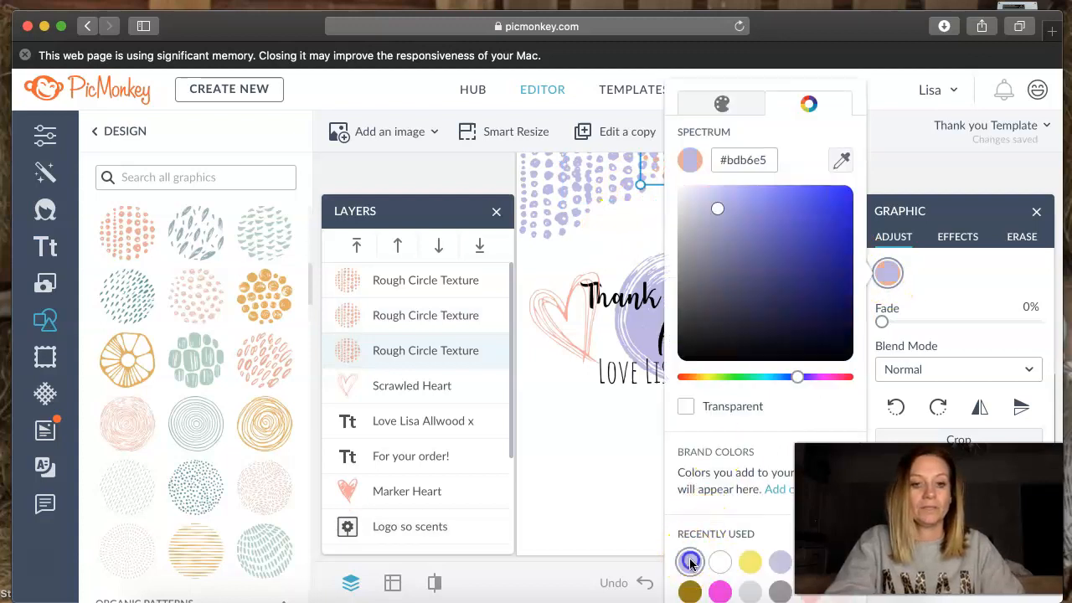
{"action": "left_click", "coordinate": [610, 452]}
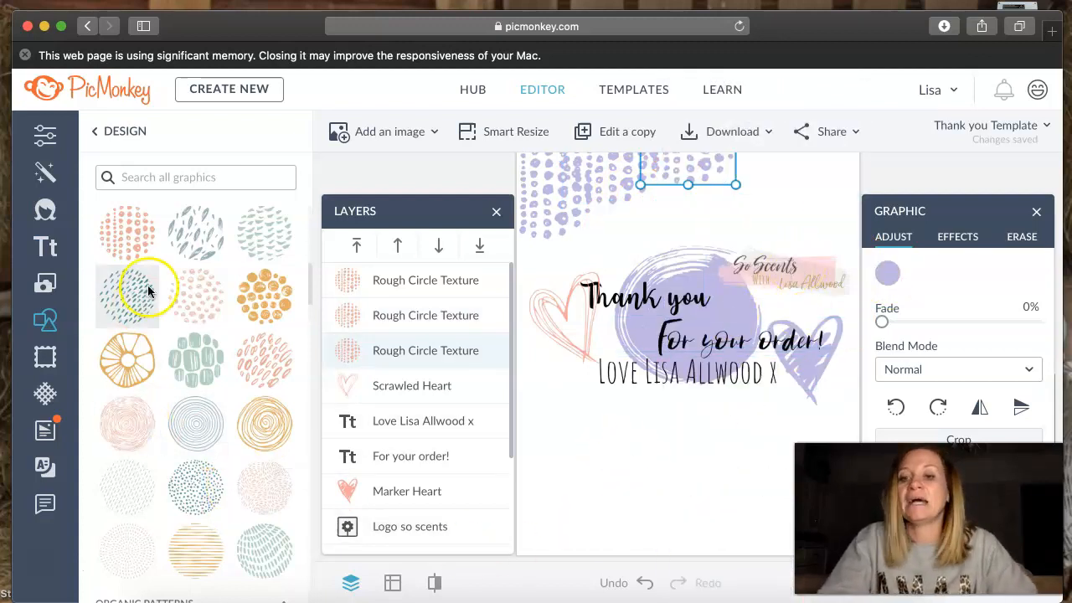
- Search the graphics for "shopping" and add the Retail Bag to the design
{"action": "left_click", "coordinate": [182, 176]}
{"action": "type", "text": "shopping"}
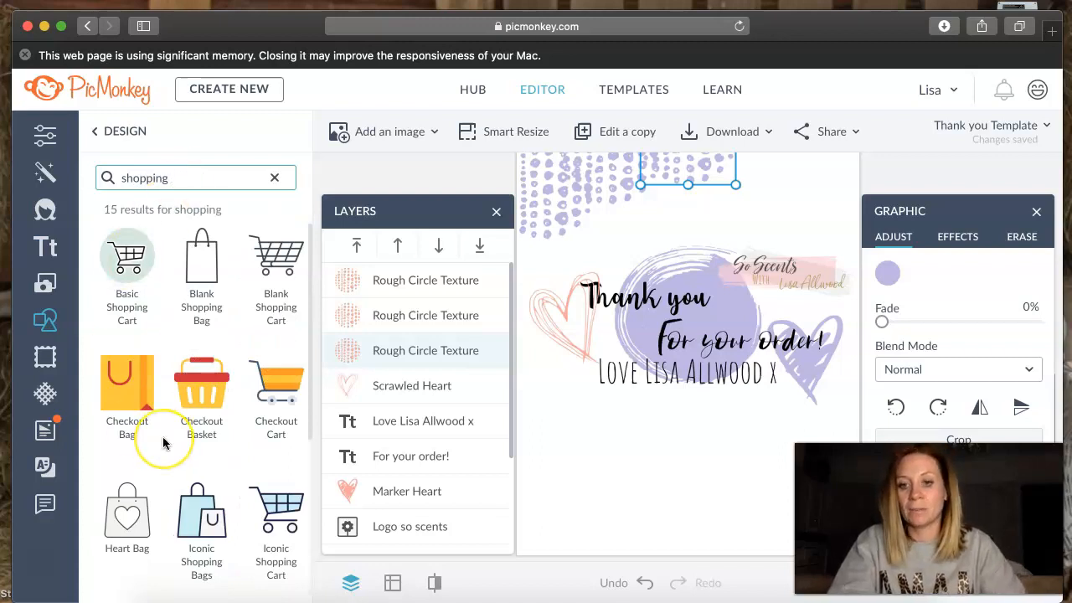
{"action": "scroll", "coordinate": [165, 444], "scroll_direction": "down", "scroll_amount": 3}
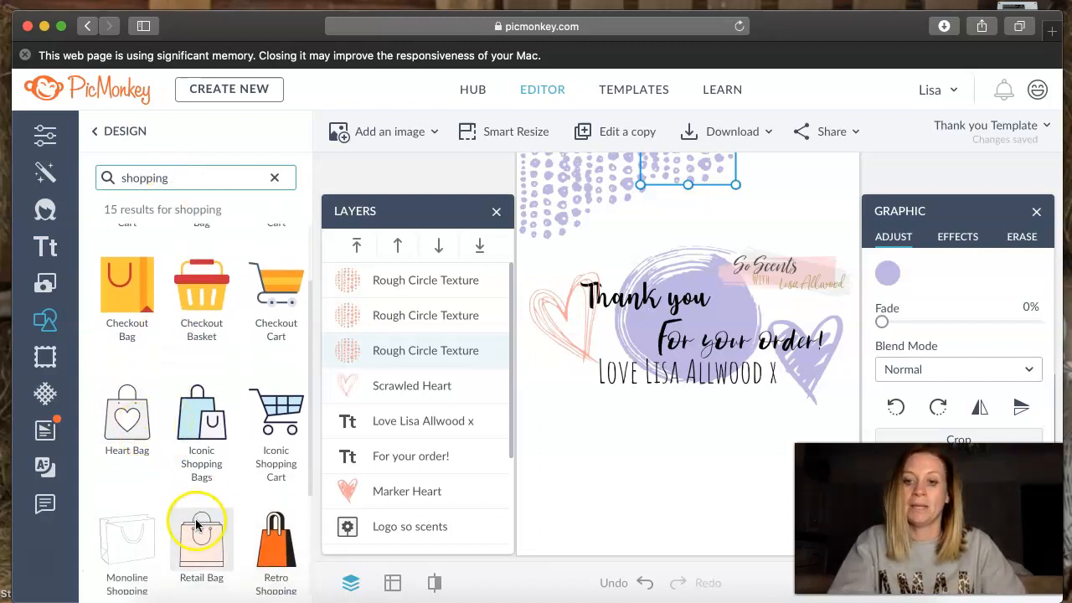
{"action": "left_click", "coordinate": [208, 550]}
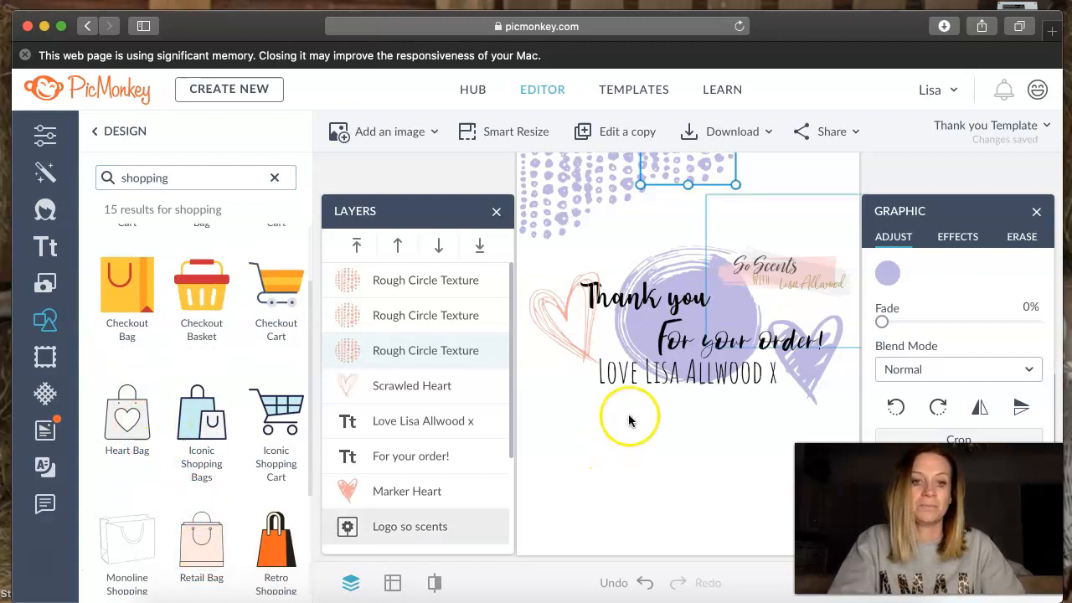
- Shrink the Retail Bag and place it just left of the sign-off, below the Scrawled Heart
{"action": "left_click_drag", "start_coordinate": [686, 352], "coordinate": [574, 411]}
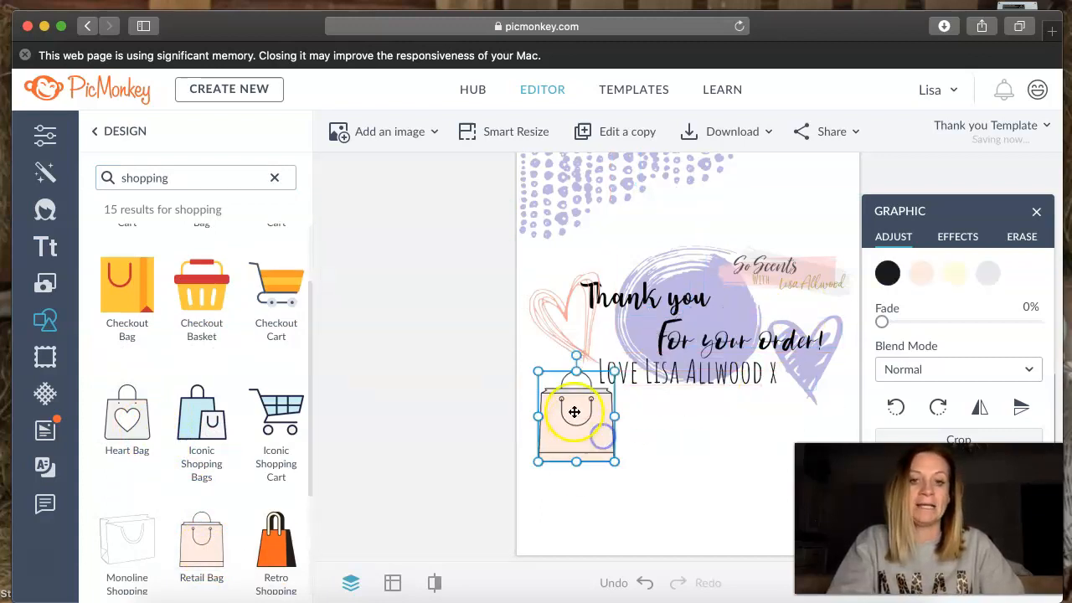
{"action": "left_click_drag", "start_coordinate": [539, 372], "coordinate": [561, 370]}
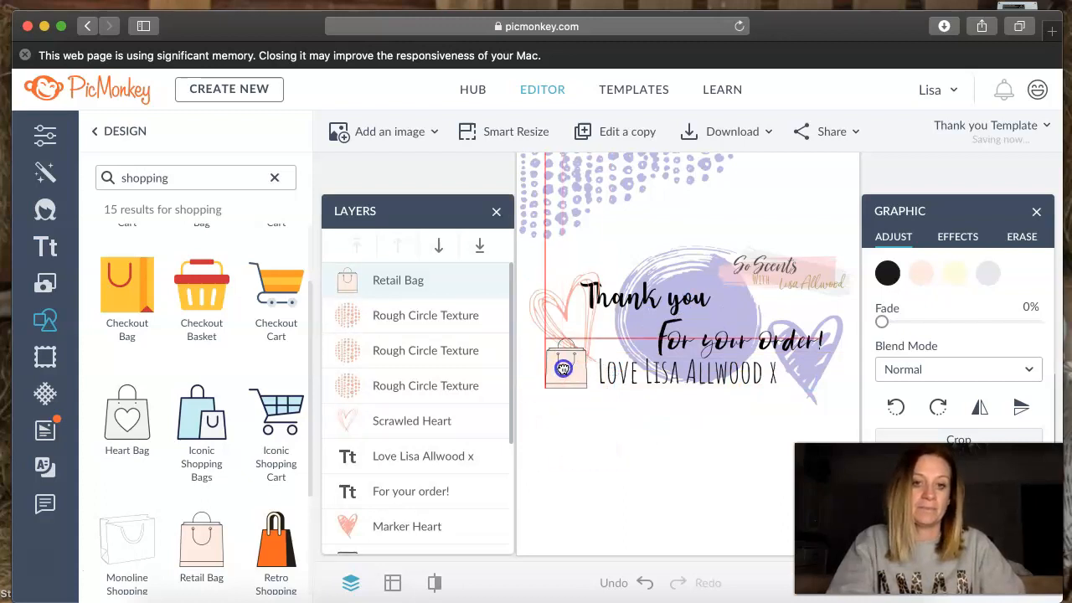
{"action": "left_click", "coordinate": [688, 430]}
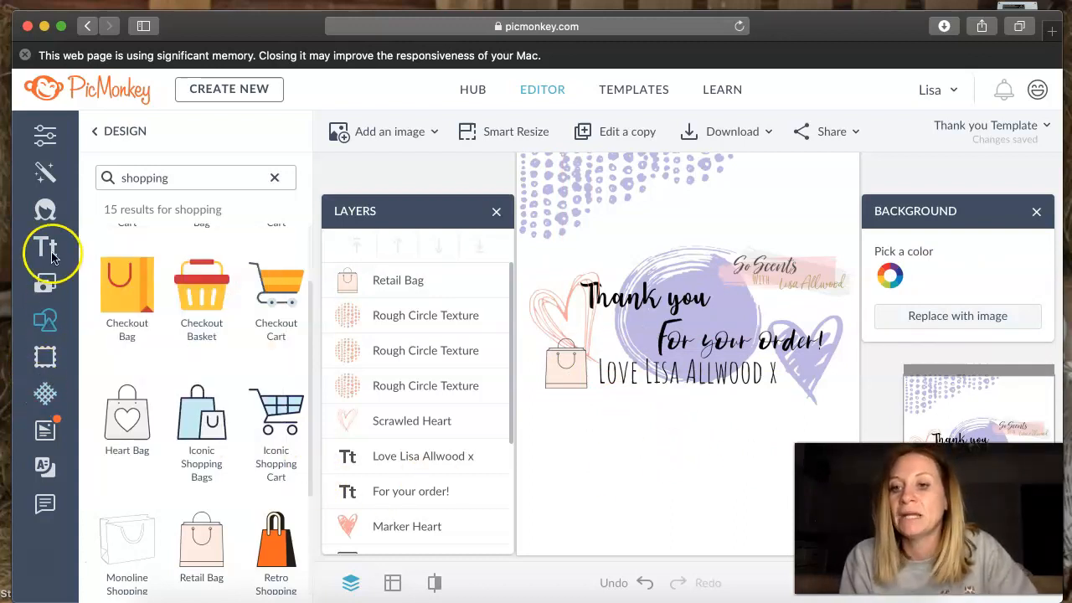
- Search all graphics for "phone" and add the Corded Phone to the card below the Retail Bag
{"action": "left_click", "coordinate": [48, 323]}
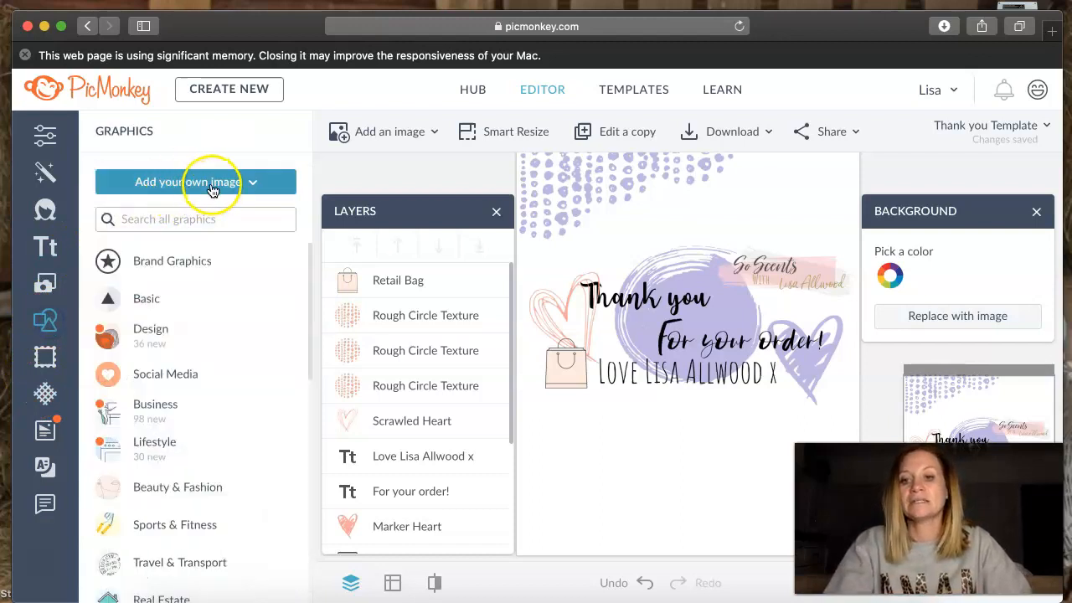
{"action": "left_click", "coordinate": [153, 219]}
{"action": "type", "text": "telp"}
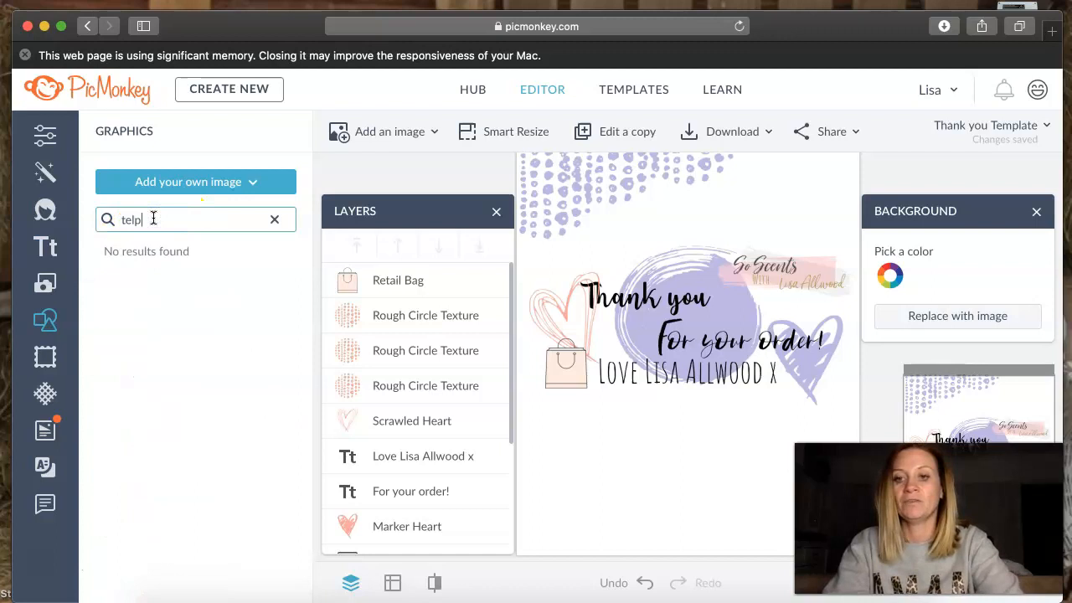
{"action": "key", "text": "BackSpace"}
{"action": "key", "text": "BackSpace"}
{"action": "key", "text": "BackSpace"}
{"action": "key", "text": "BackSpace"}
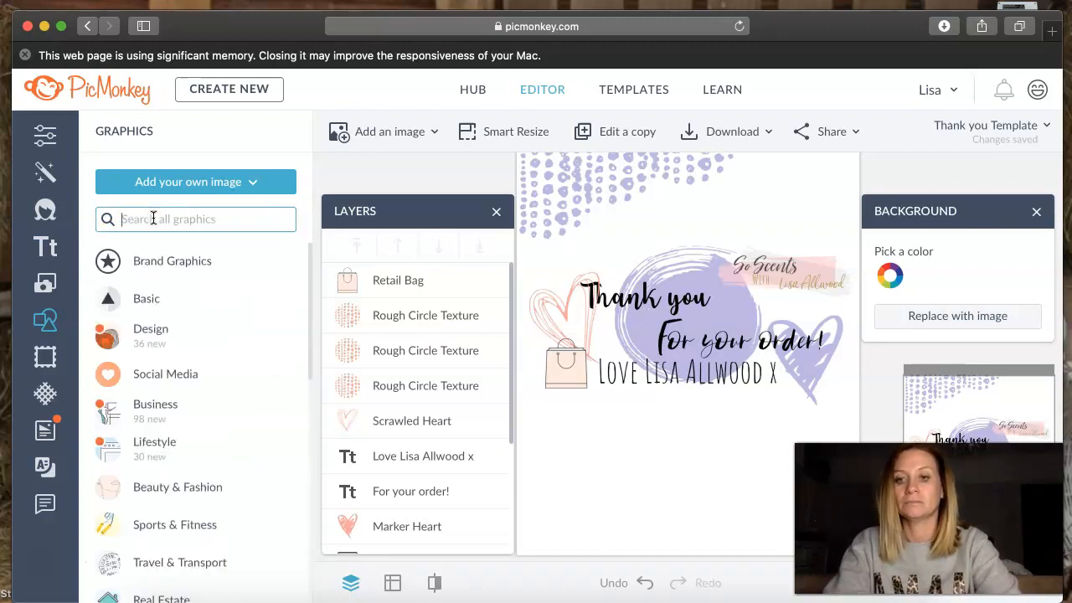
{"action": "type", "text": "phone"}
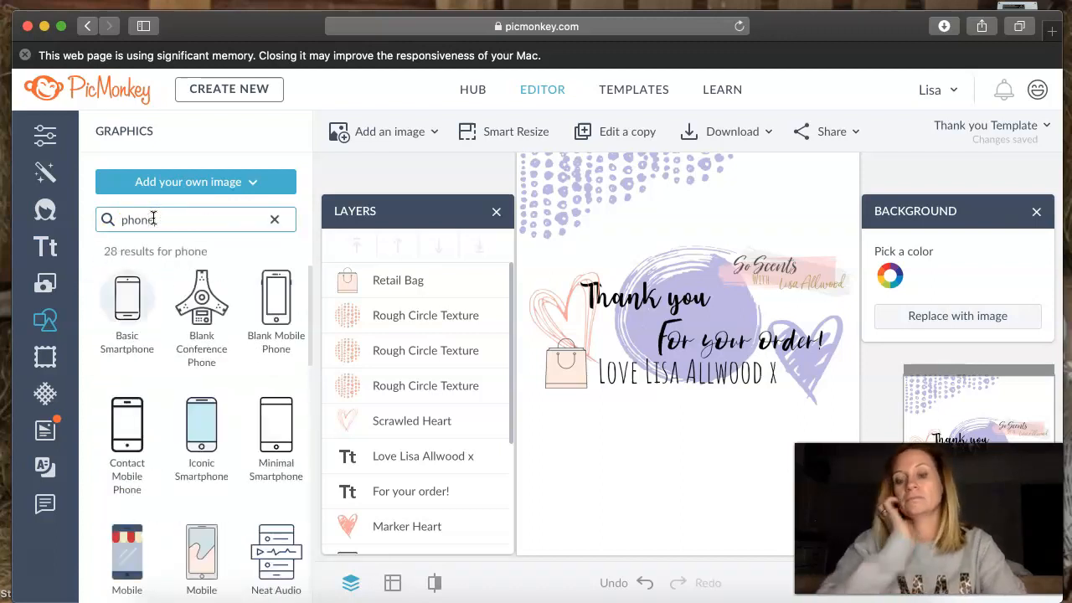
{"action": "scroll", "coordinate": [189, 516], "scroll_direction": "down", "scroll_amount": 15}
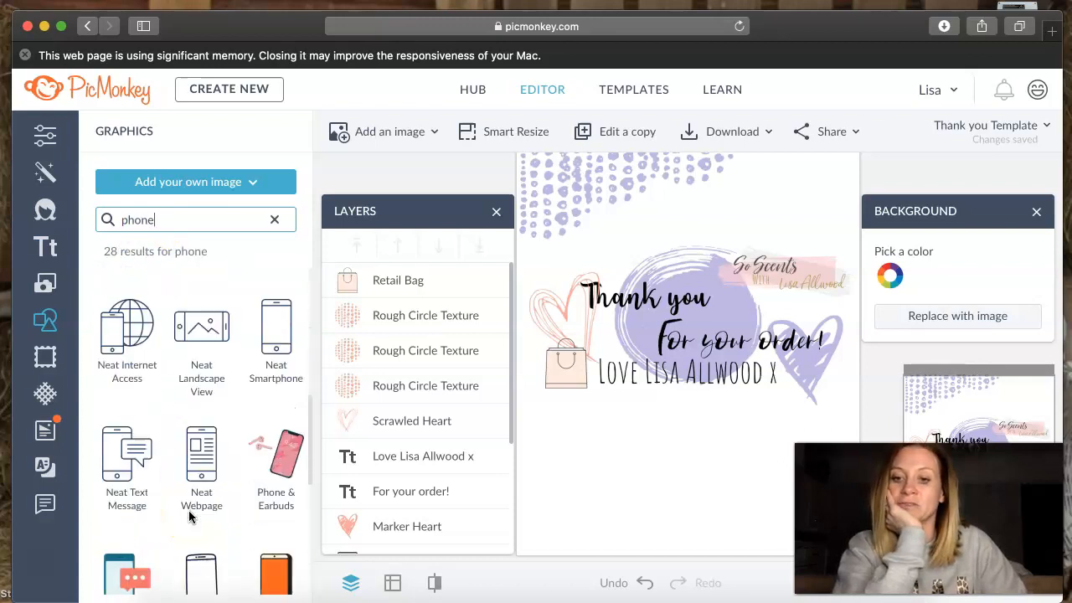
{"action": "scroll", "coordinate": [188, 517], "scroll_direction": "up", "scroll_amount": 2}
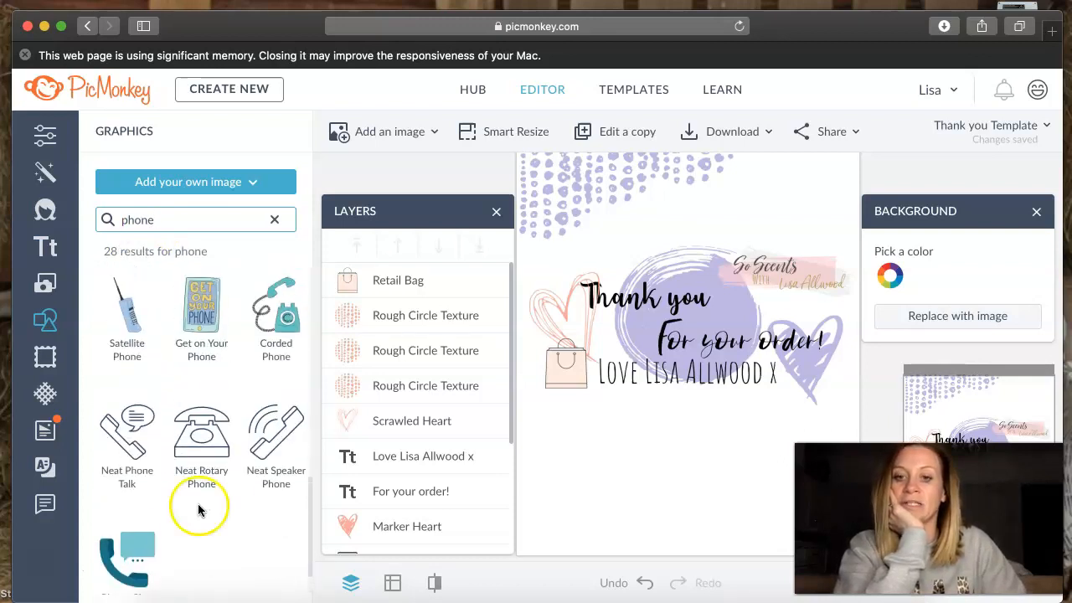
{"action": "left_click_drag", "start_coordinate": [282, 308], "coordinate": [553, 443]}
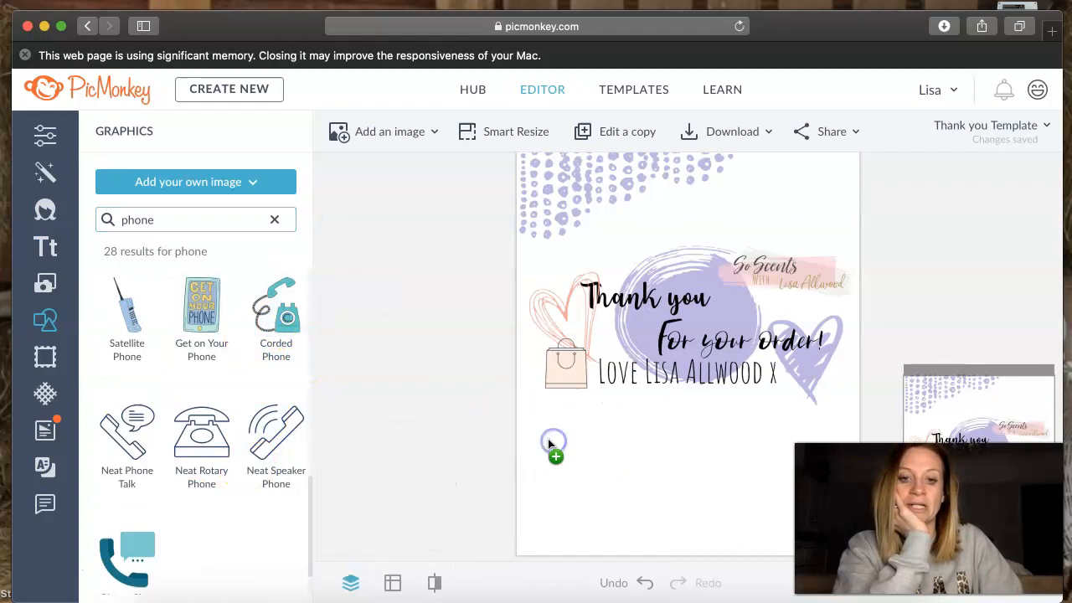
{"action": "scroll", "coordinate": [615, 454], "scroll_direction": "up", "scroll_amount": 2}
{"action": "left_click_drag", "start_coordinate": [609, 465], "coordinate": [615, 469]}
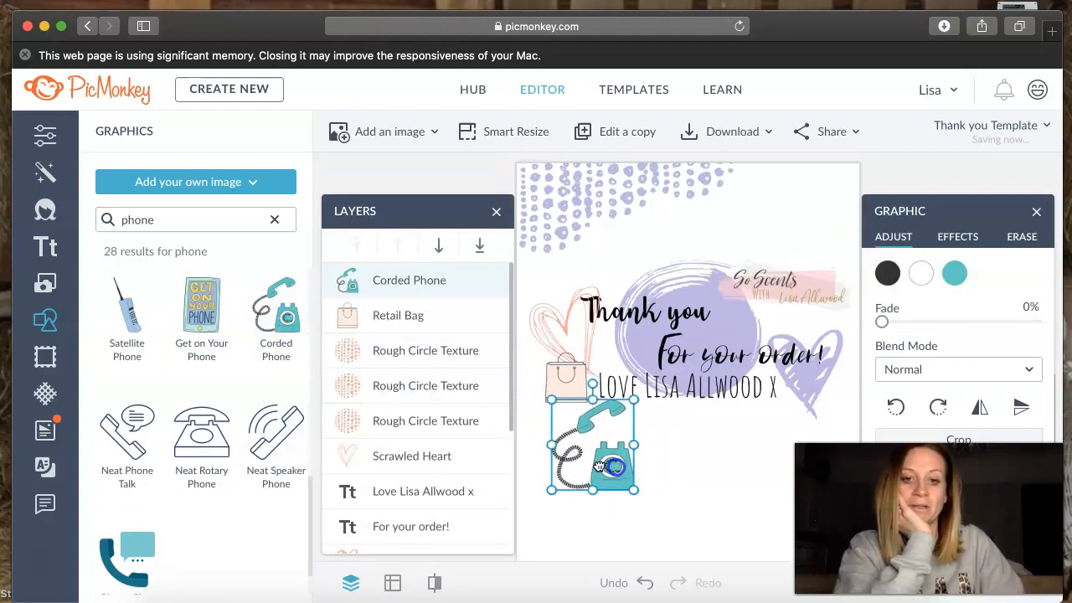
- Move the Corded Phone lower on the card so that it sits clear of the Retail Bag
{"action": "mouse_move", "coordinate": [548, 400]}
{"action": "left_mouse_down"}
{"action": "mouse_move", "coordinate": [586, 440]}
{"action": "mouse_move", "coordinate": [555, 410]}
{"action": "left_mouse_up"}
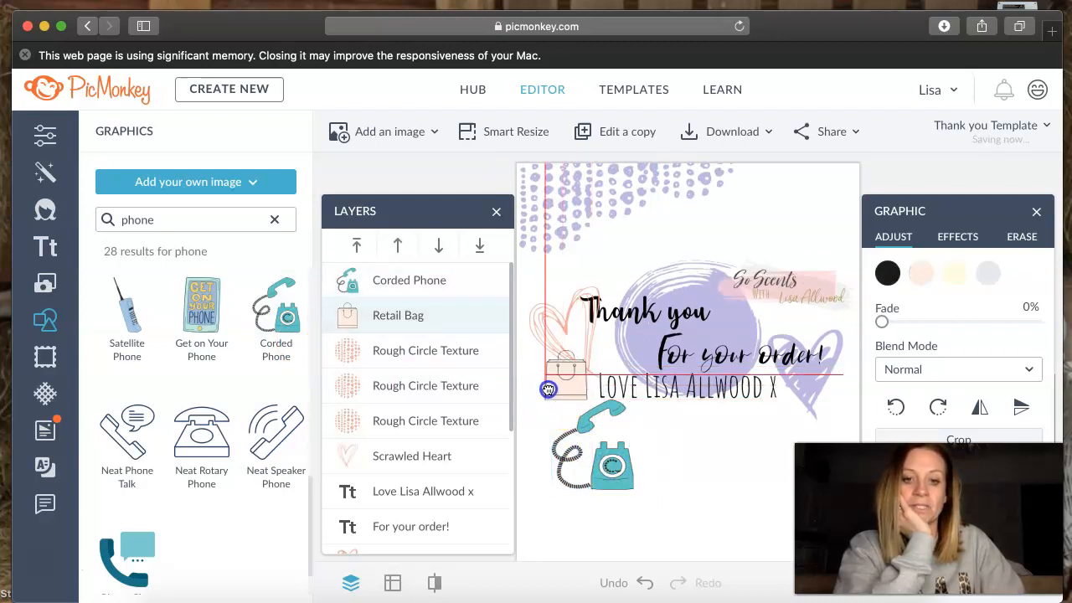
{"action": "left_click", "coordinate": [546, 407]}
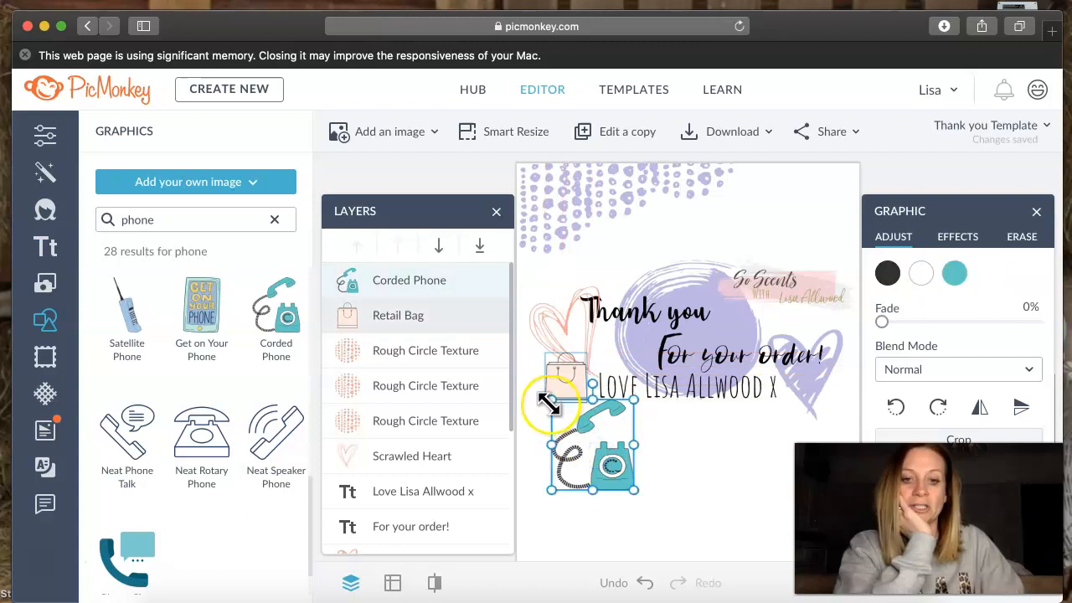
{"action": "left_click_drag", "start_coordinate": [577, 476], "coordinate": [573, 521]}
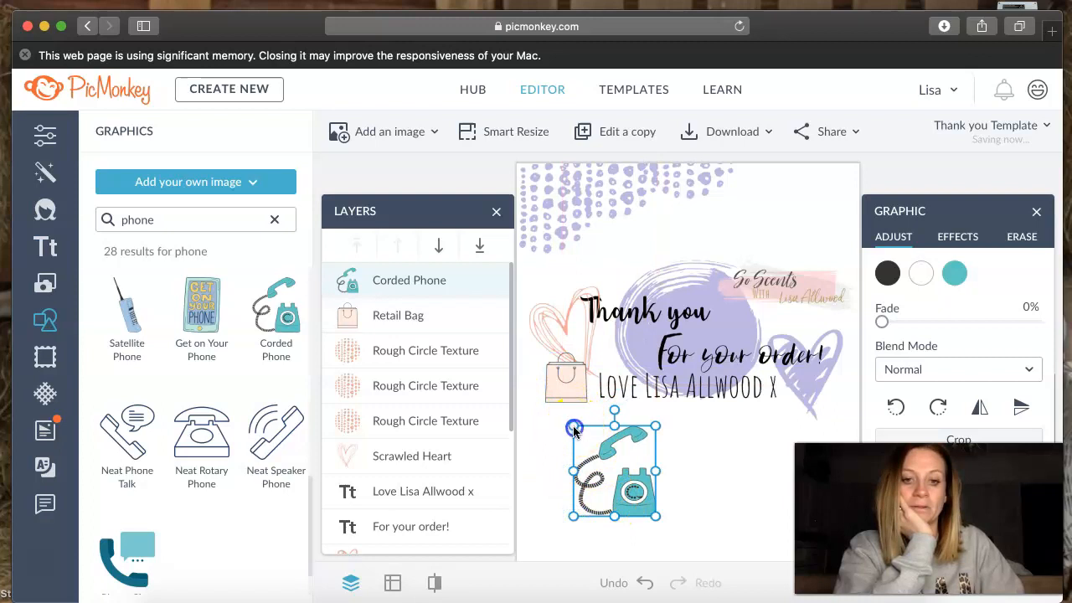
{"action": "left_click", "coordinate": [574, 429]}
{"action": "left_click", "coordinate": [597, 448]}
{"action": "mouse_move", "coordinate": [588, 437]}
{"action": "left_mouse_down"}
{"action": "mouse_move", "coordinate": [586, 427]}
{"action": "mouse_move", "coordinate": [598, 453]}
{"action": "mouse_move", "coordinate": [584, 423]}
{"action": "left_mouse_up"}
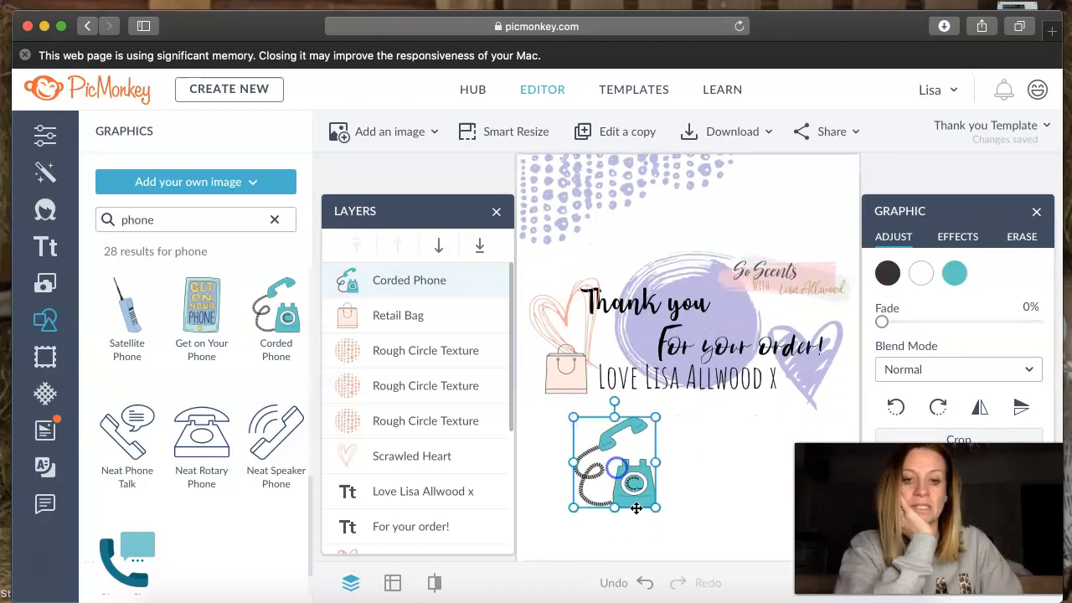
{"action": "left_click_drag", "start_coordinate": [659, 508], "coordinate": [655, 508]}
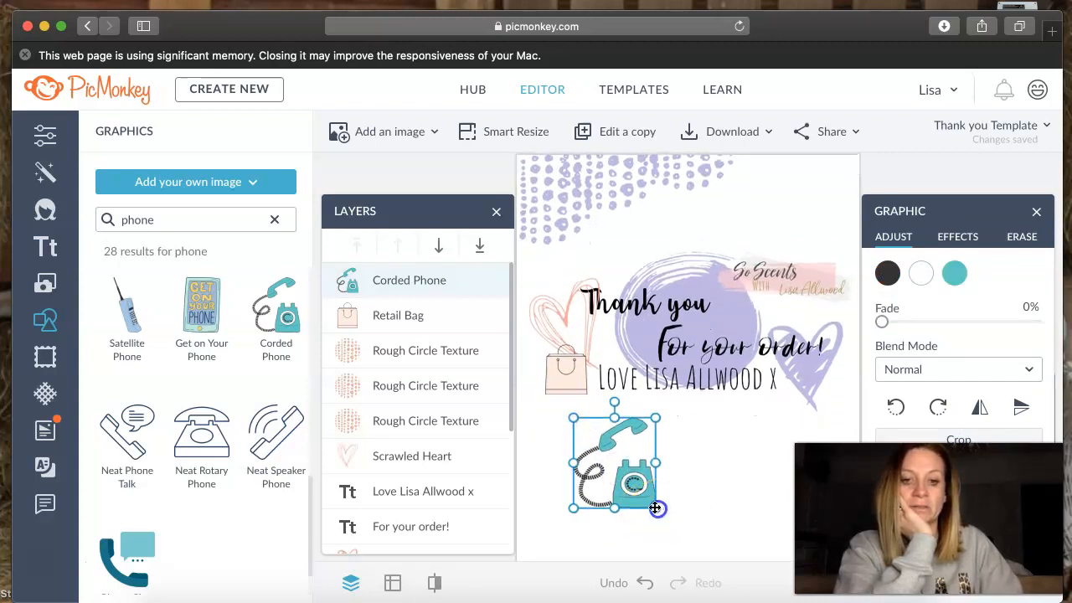
{"action": "double_click", "coordinate": [654, 505]}
{"action": "left_click", "coordinate": [635, 482]}
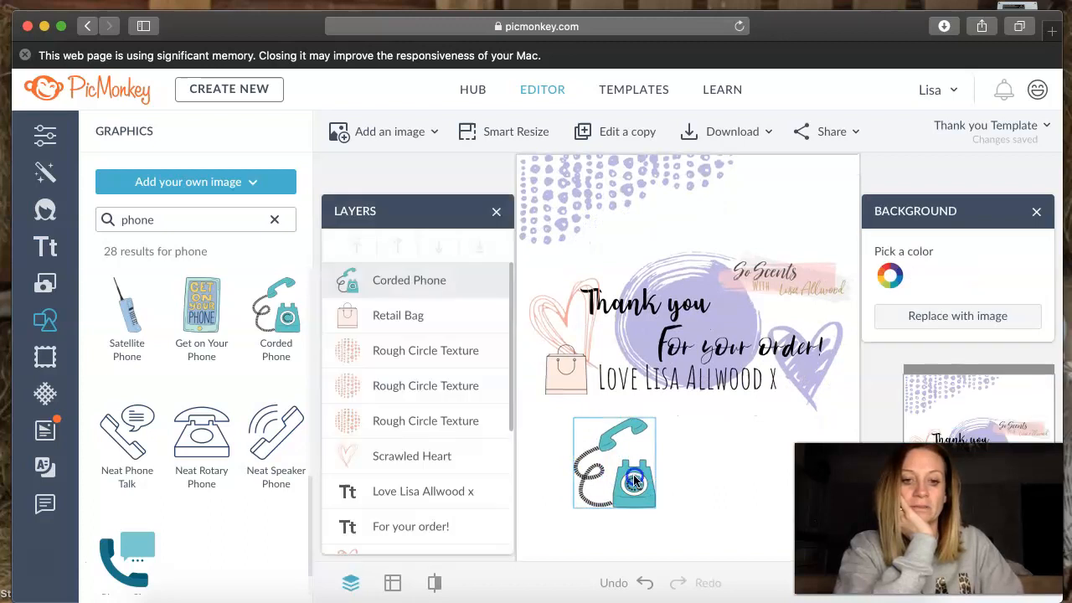
{"action": "right_click", "coordinate": [601, 461]}
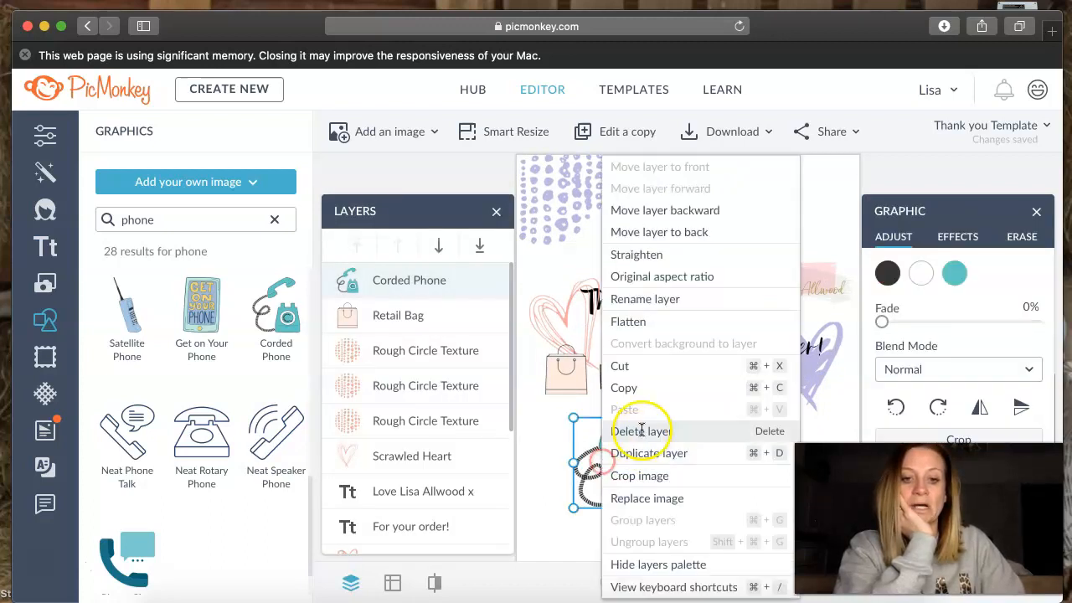
{"action": "left_click", "coordinate": [561, 472]}
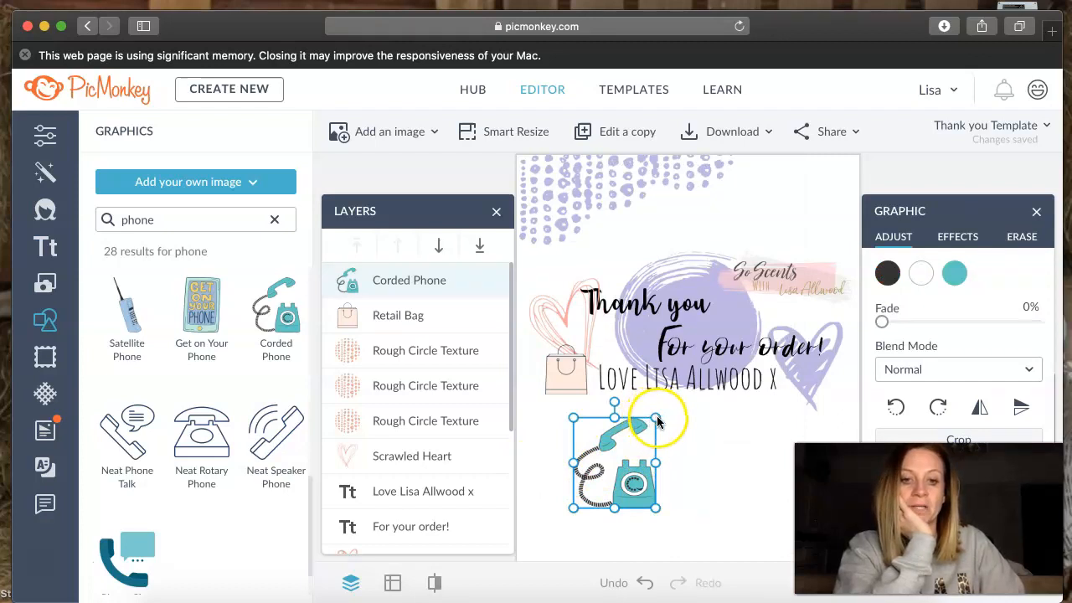
- Shrink the Corded Phone to less than half its size and place it just below the Retail Bag and sign-off
{"action": "scroll", "coordinate": [654, 425], "scroll_direction": "down", "scroll_amount": 1}
{"action": "left_click_drag", "start_coordinate": [655, 413], "coordinate": [594, 499]}
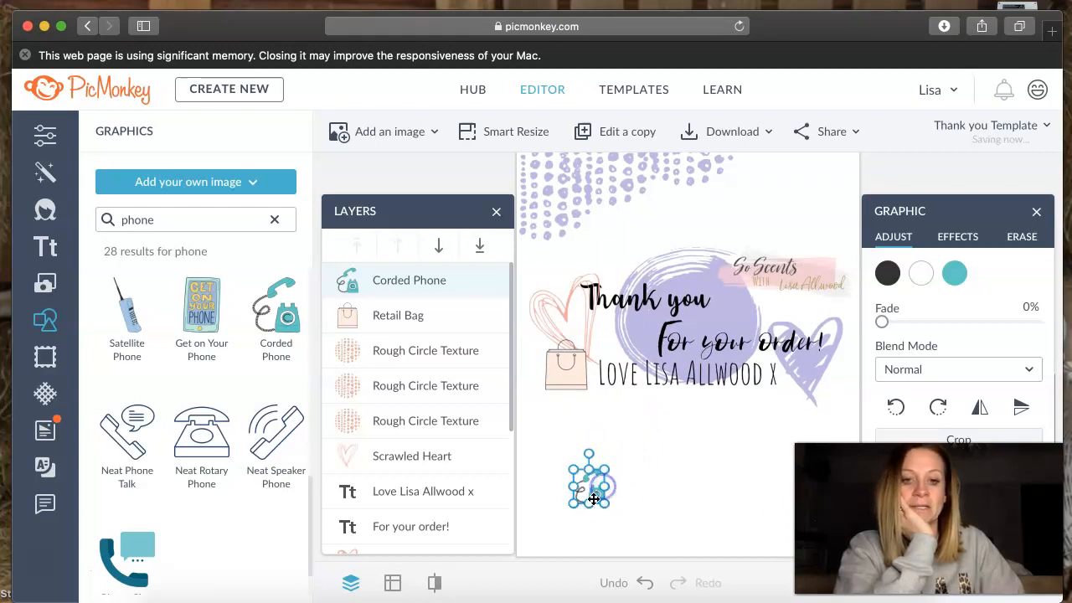
{"action": "left_click_drag", "start_coordinate": [599, 460], "coordinate": [592, 416]}
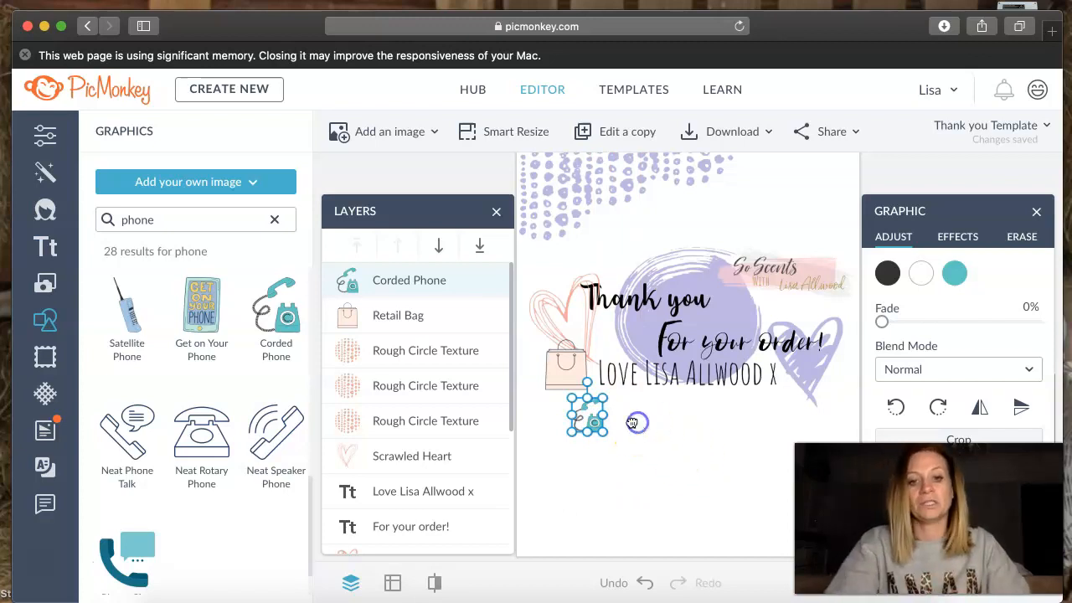
{"action": "left_click", "coordinate": [760, 390]}
- Recolor the teal part of the Corded Phone with the recently used lavender (#bdb6e5)
{"action": "left_click", "coordinate": [592, 421]}
{"action": "left_click", "coordinate": [959, 276]}
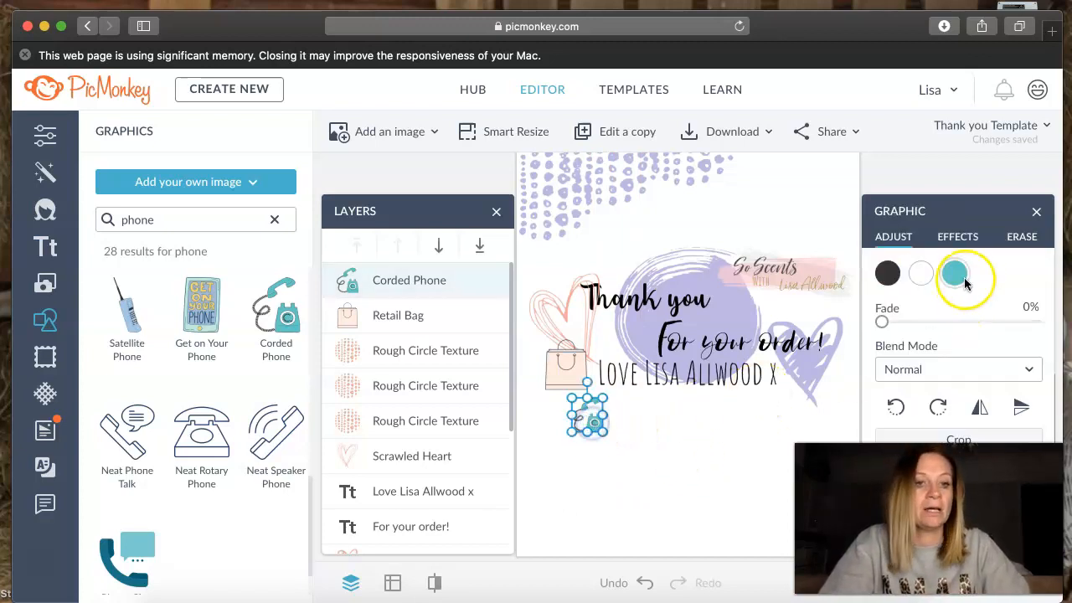
{"action": "left_click", "coordinate": [757, 564]}
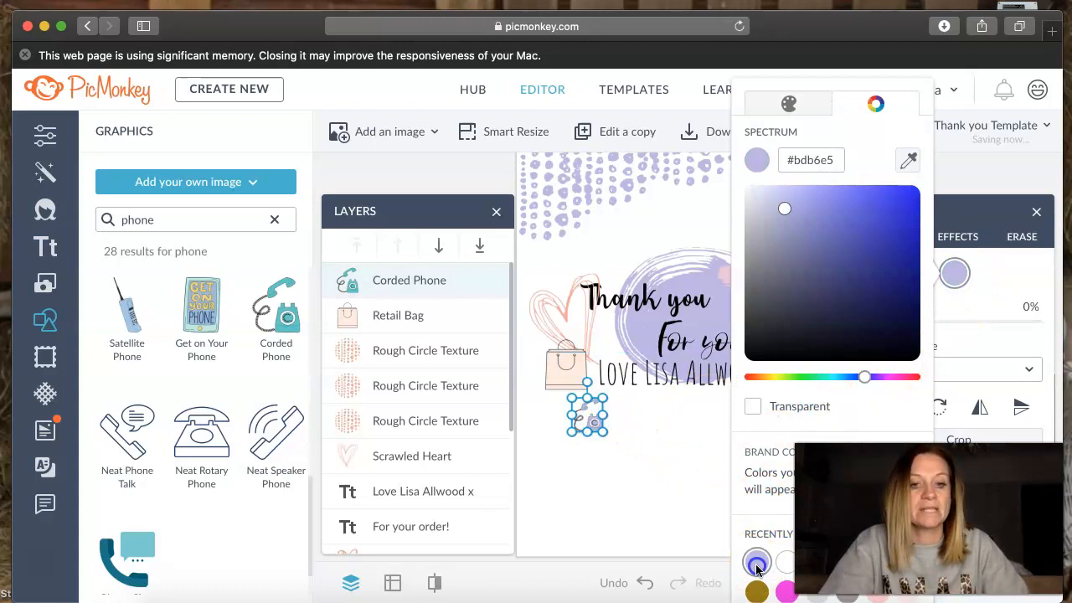
{"action": "left_click", "coordinate": [635, 508]}
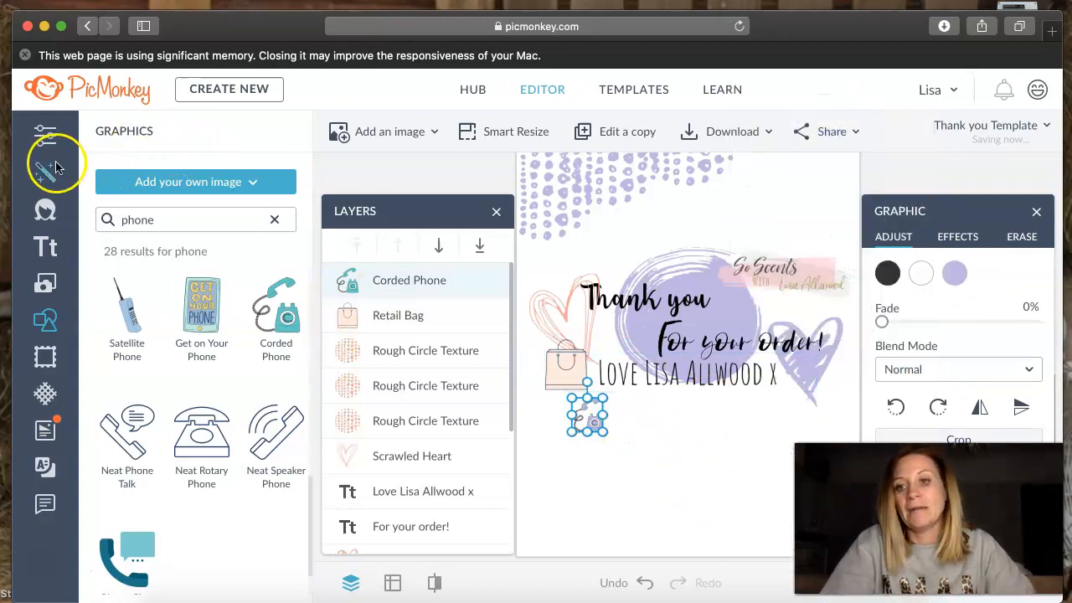
- Add a text box below the sign-off, level with the Corded Phone, and enter the contact phone number
{"action": "left_click", "coordinate": [45, 247]}
{"action": "left_click", "coordinate": [197, 178]}
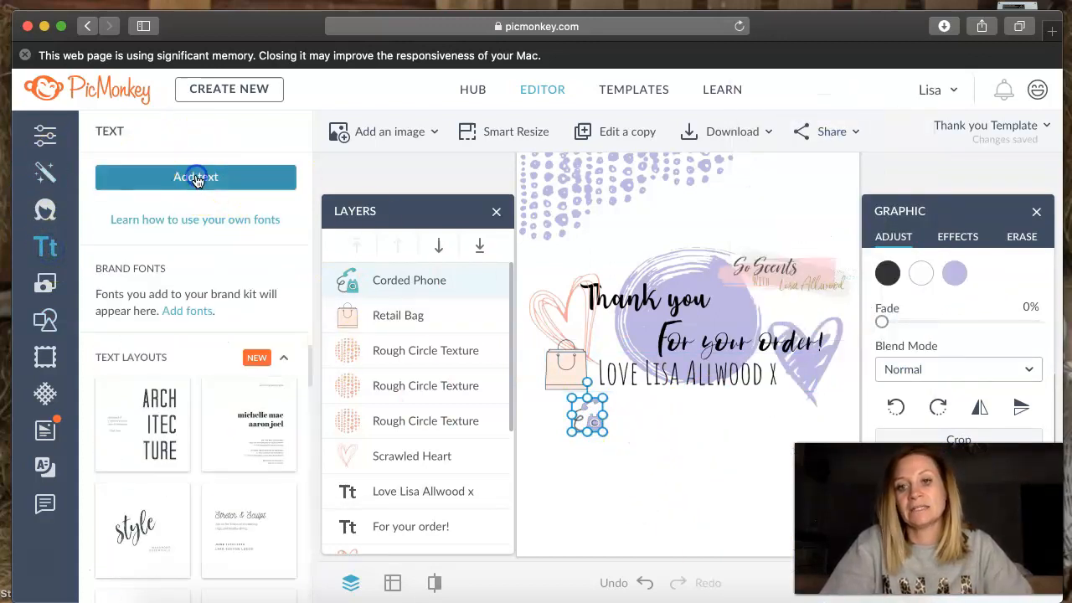
{"action": "left_click_drag", "start_coordinate": [707, 355], "coordinate": [684, 423]}
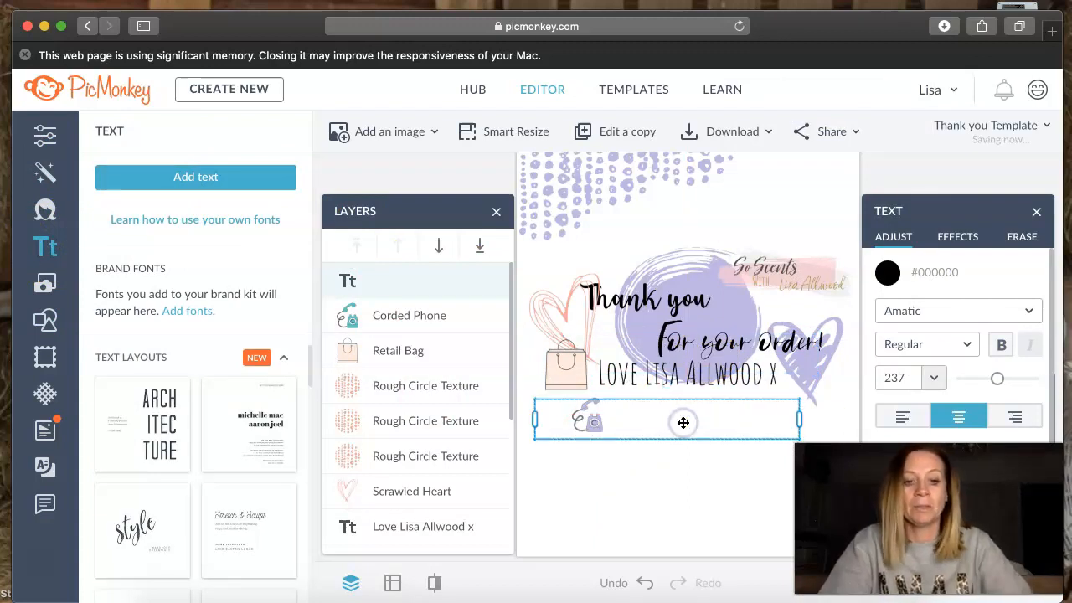
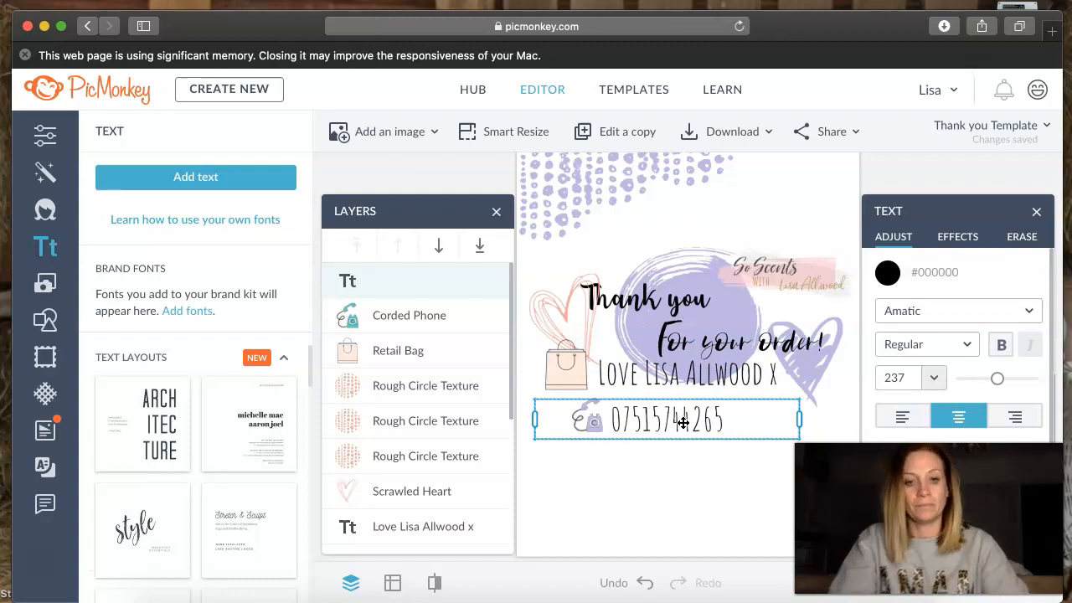
{"action": "left_click", "coordinate": [708, 491]}
- Reduce the phone number's font size to 168
{"action": "left_click", "coordinate": [720, 429]}
{"action": "left_click_drag", "start_coordinate": [720, 429], "coordinate": [619, 421]}
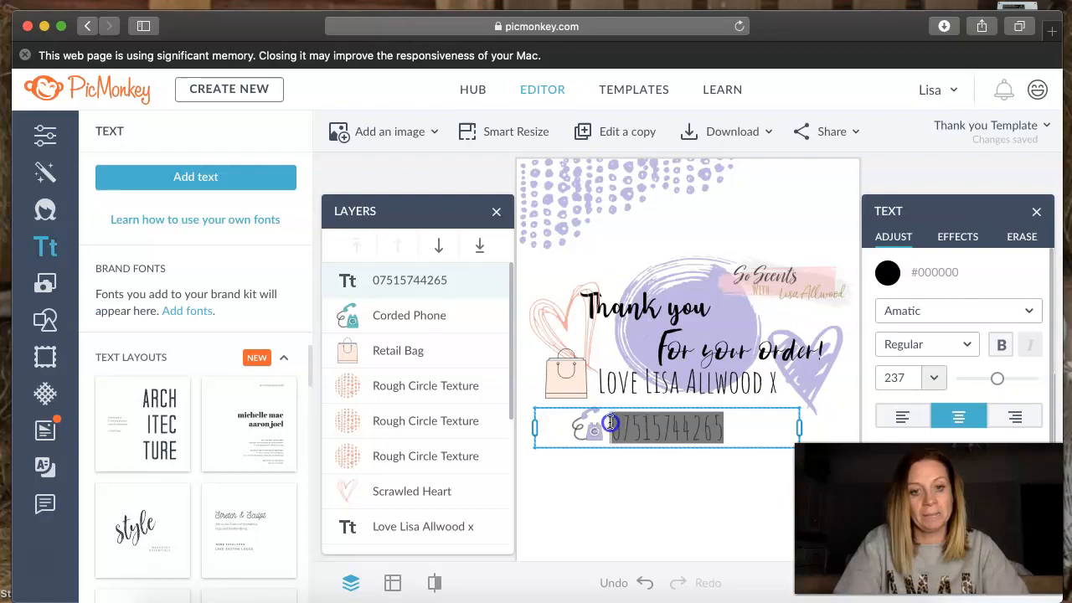
{"action": "left_click_drag", "start_coordinate": [996, 377], "coordinate": [988, 383]}
{"action": "left_click", "coordinate": [697, 487]}
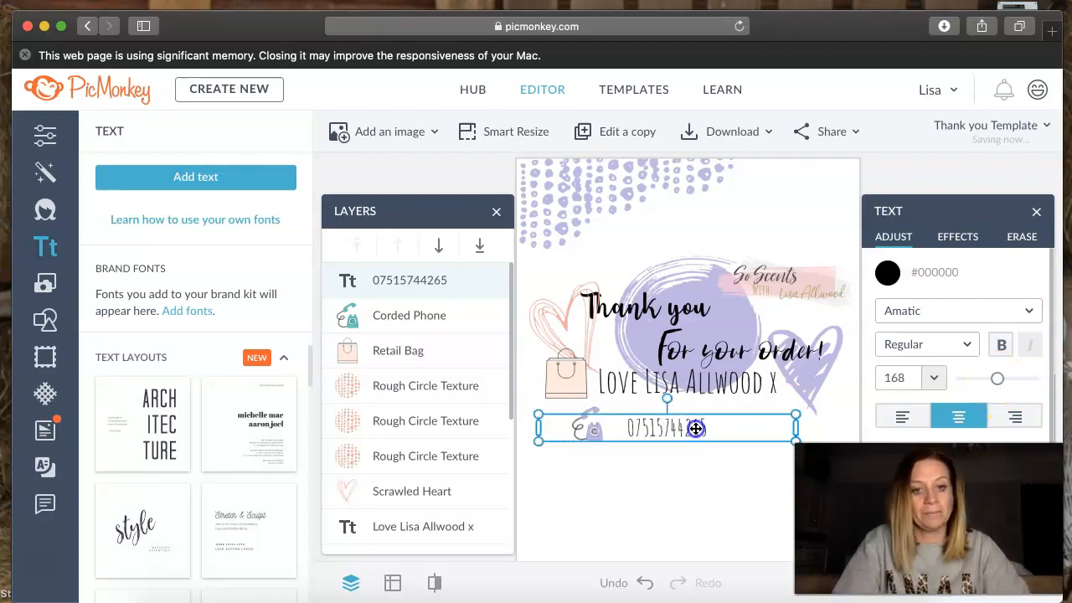
{"action": "left_click", "coordinate": [729, 482]}
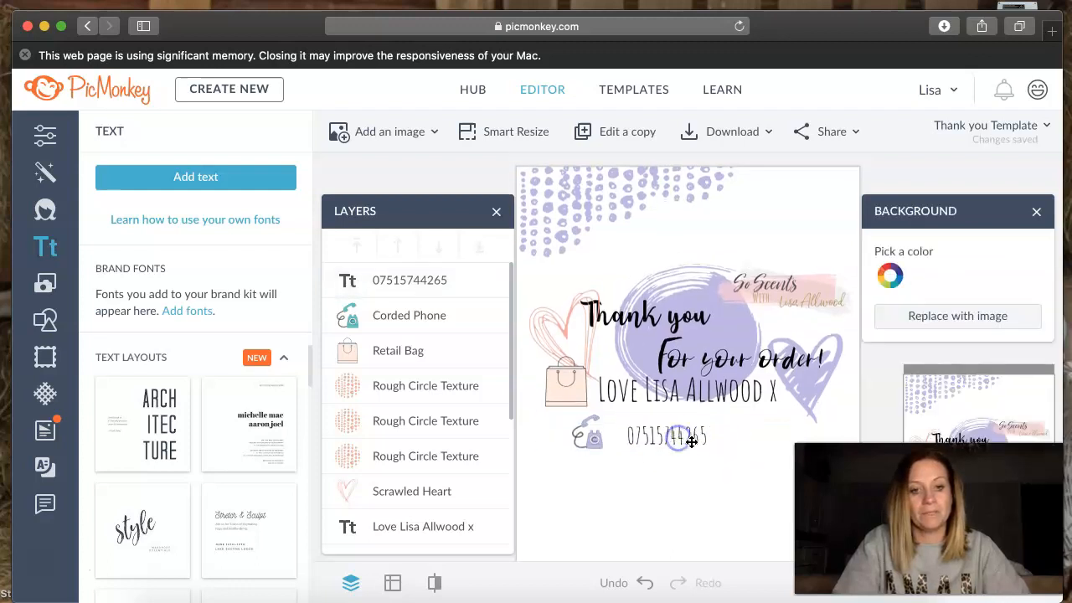
- Move the phone number slightly left and down so it sits closer beside the Corded Phone
{"action": "left_click", "coordinate": [691, 441]}
{"action": "left_click_drag", "start_coordinate": [687, 438], "coordinate": [671, 443]}
{"action": "left_click", "coordinate": [699, 482]}
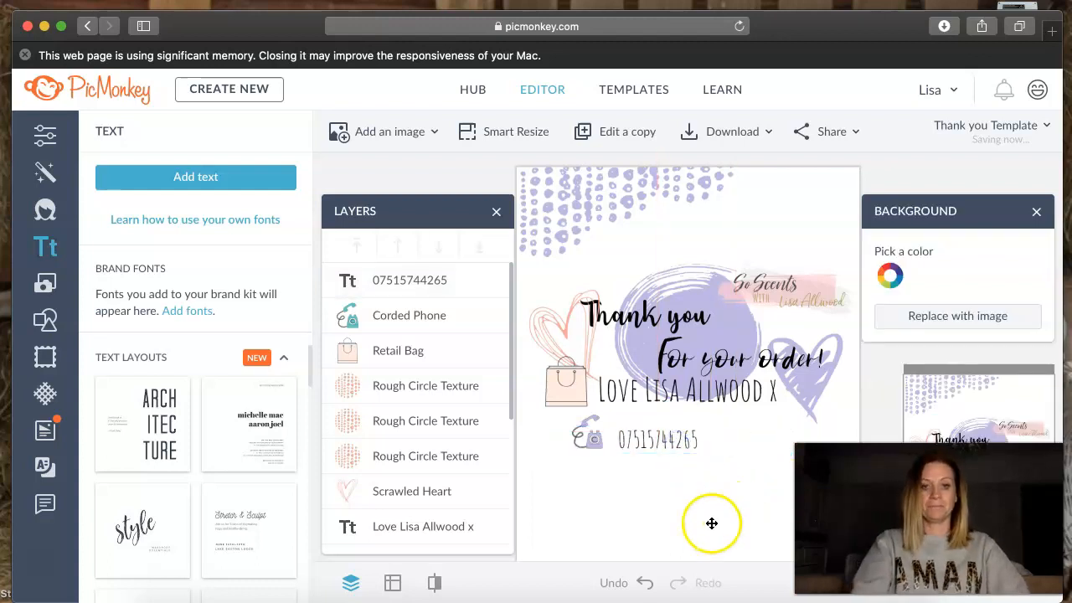
- Download the card as a .jpg at High quality and open the browser's downloads list
{"action": "left_click", "coordinate": [721, 134]}
{"action": "left_click", "coordinate": [710, 213]}
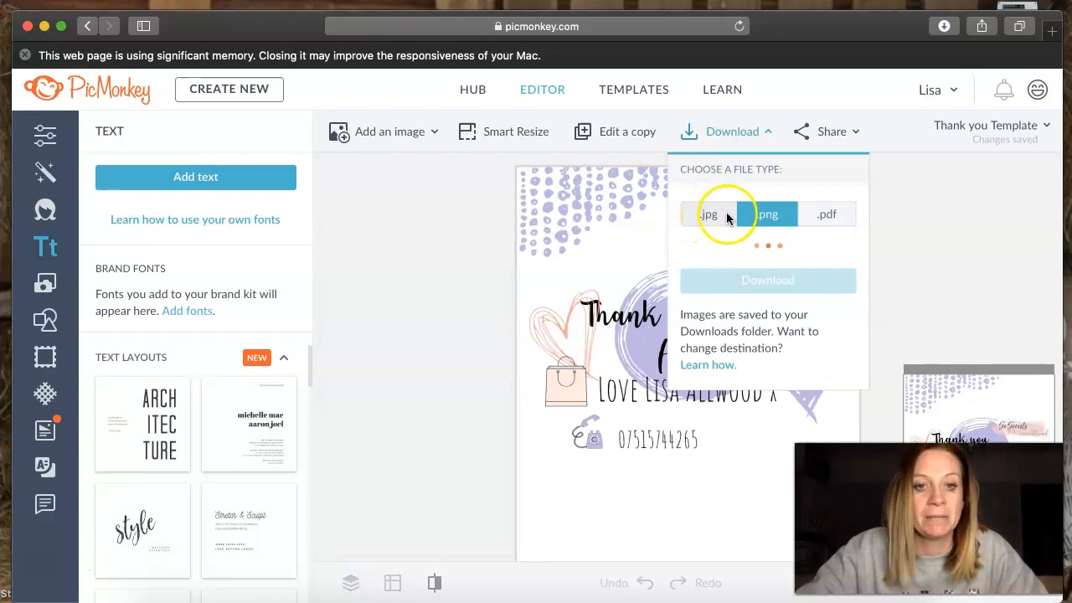
{"action": "left_click", "coordinate": [778, 220]}
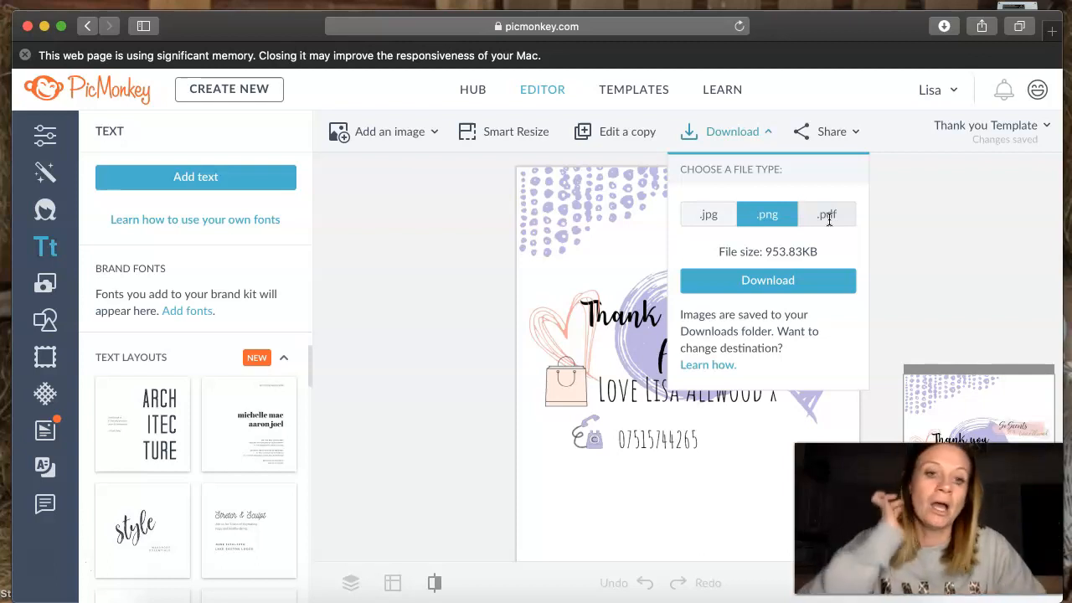
{"action": "left_click", "coordinate": [706, 215]}
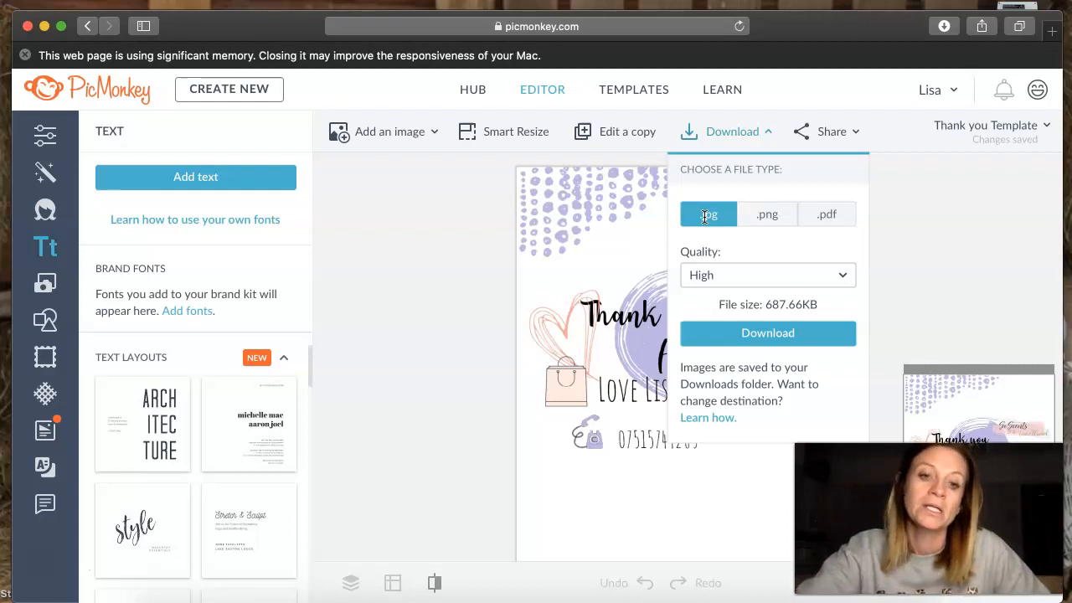
{"action": "left_click", "coordinate": [779, 334]}
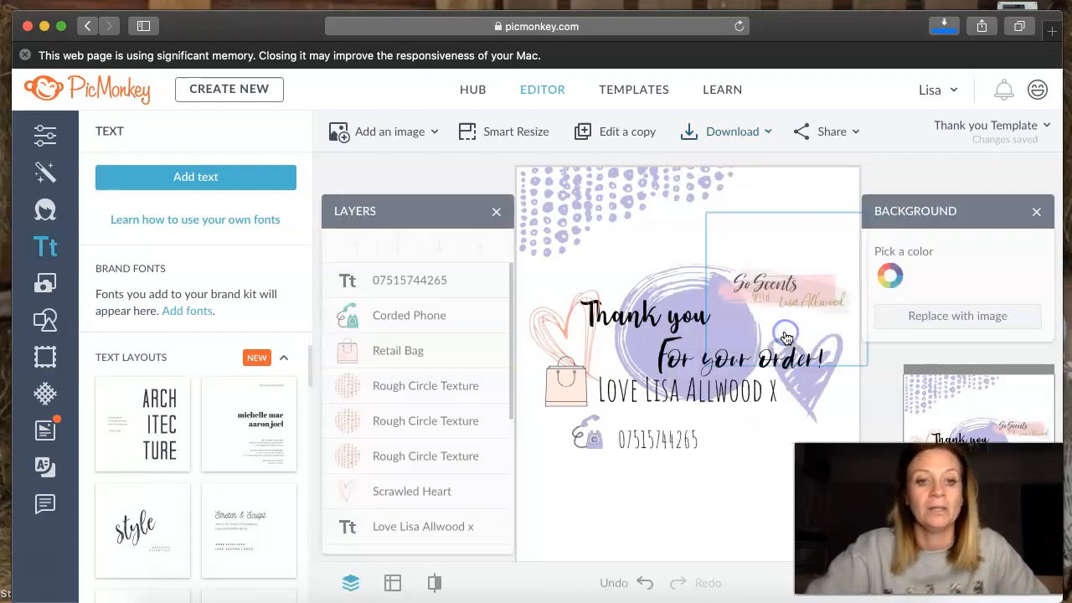
{"action": "left_click_drag", "start_coordinate": [786, 337], "coordinate": [786, 338]}
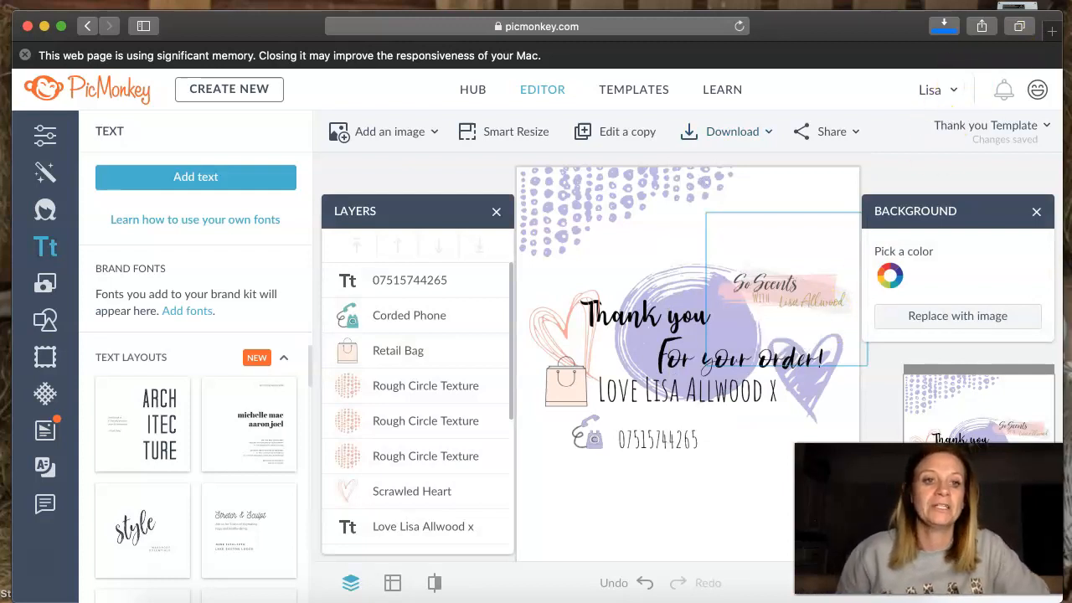
{"action": "left_click", "coordinate": [944, 26]}
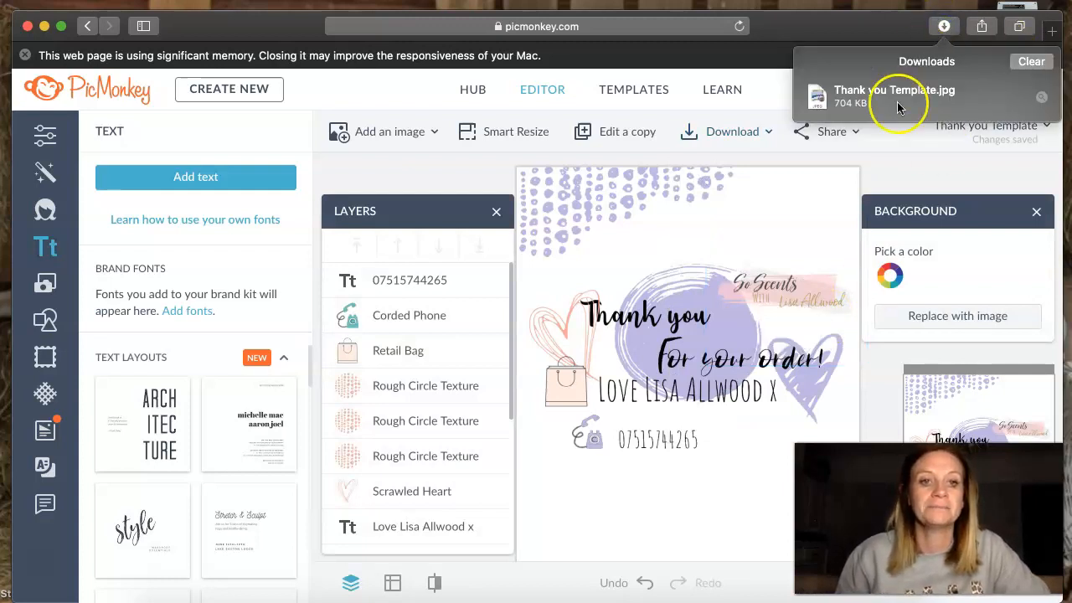
- Open the downloaded Thank you Template.jpg in Preview and review its print options, then close it without printing
{"action": "double_click", "coordinate": [894, 99]}
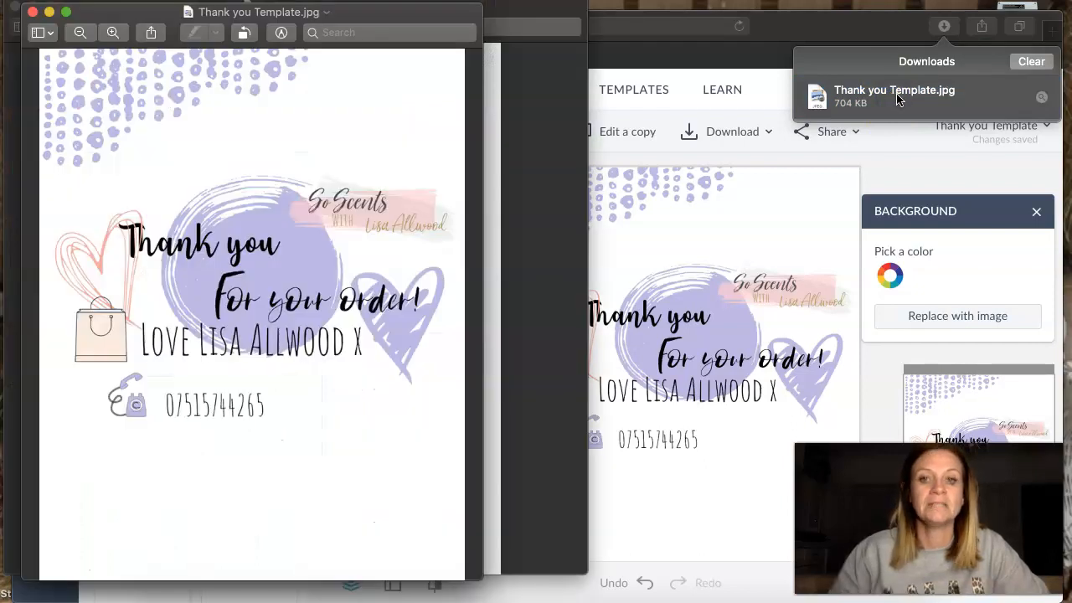
{"action": "left_click", "coordinate": [114, 1]}
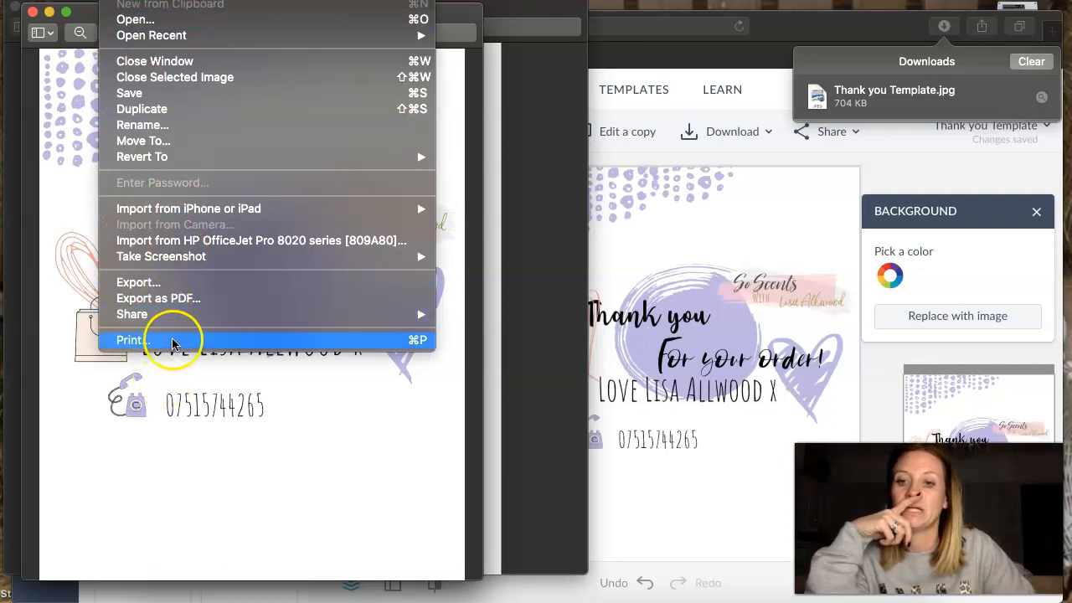
{"action": "left_click", "coordinate": [132, 340]}
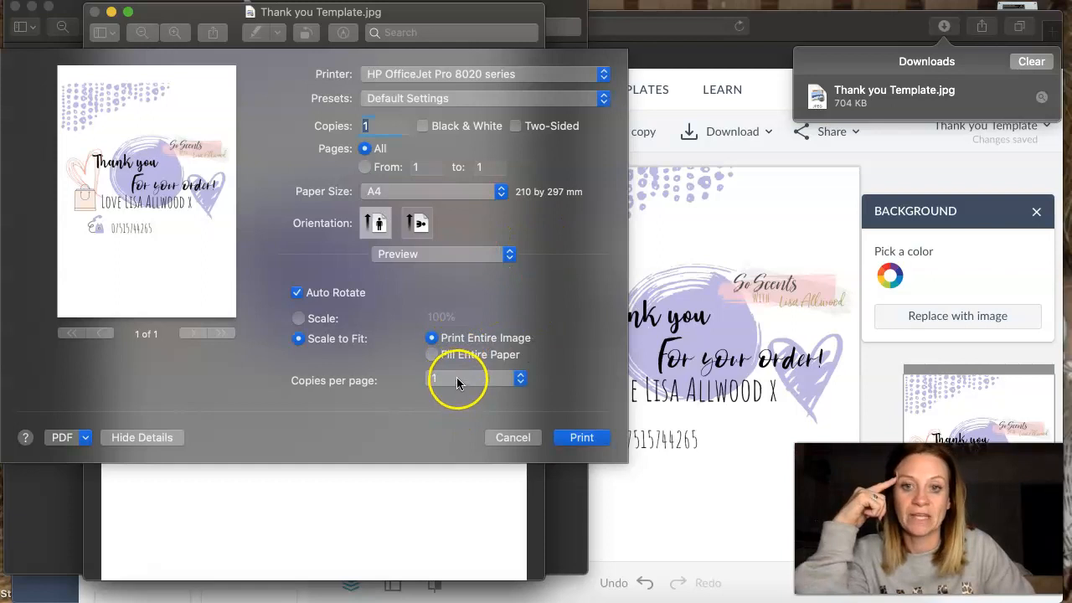
{"action": "left_click", "coordinate": [456, 380]}
{"action": "left_click", "coordinate": [456, 436]}
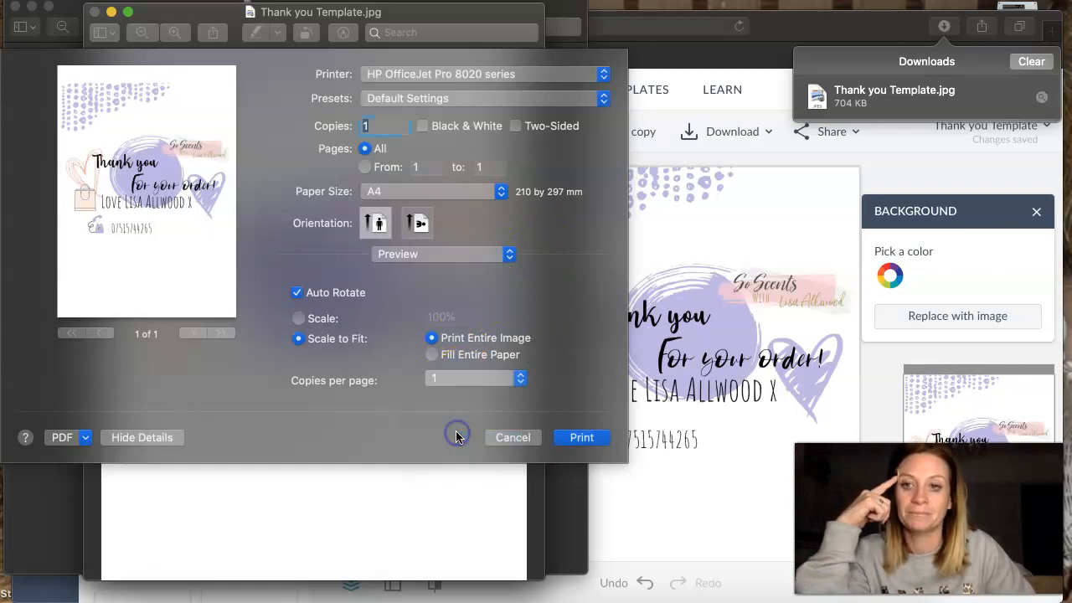
{"action": "left_click", "coordinate": [511, 436]}
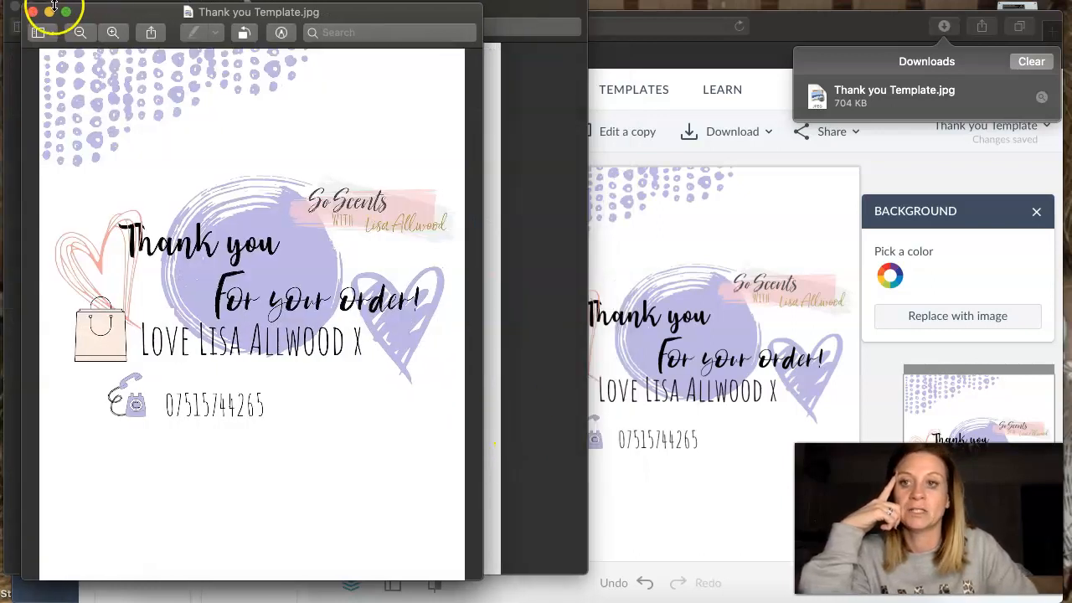
{"action": "left_click", "coordinate": [34, 12]}
{"action": "left_click", "coordinate": [15, 7]}
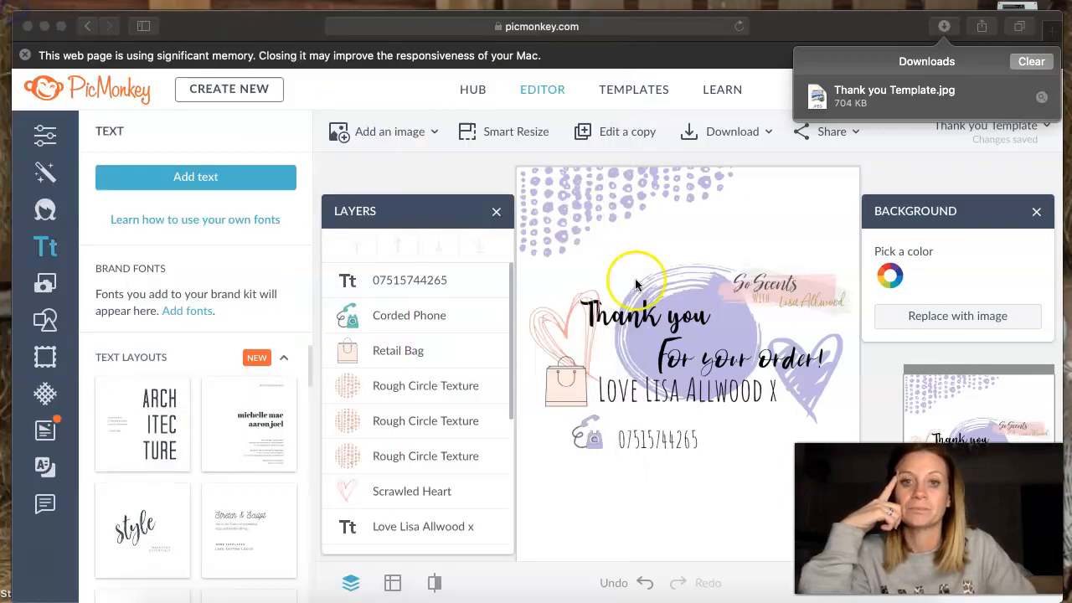
- Go to the Hub to view the saved designs and show the options for the private folders list
{"action": "left_click", "coordinate": [473, 90]}
{"action": "left_click", "coordinate": [473, 91]}
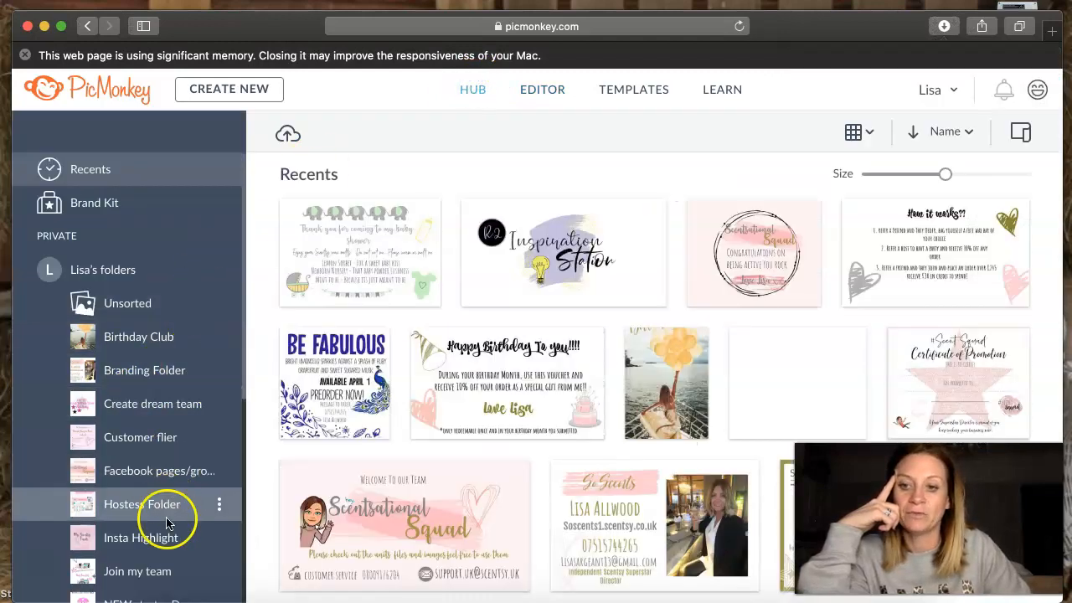
{"action": "left_click", "coordinate": [220, 270]}
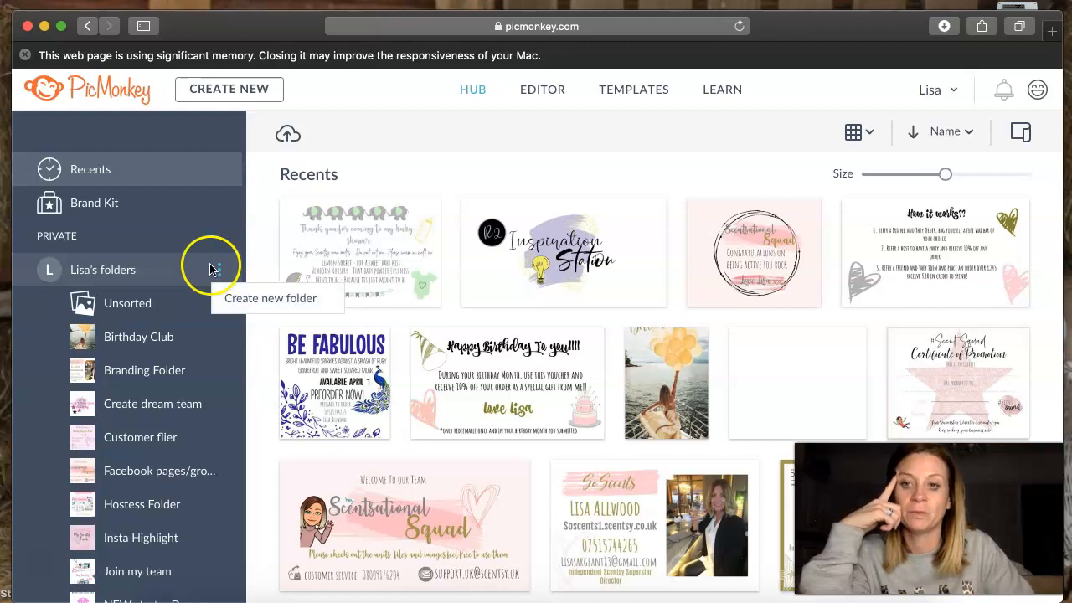
- Start a new blank canvas and search the templates for "business card"
{"action": "left_click", "coordinate": [627, 89]}
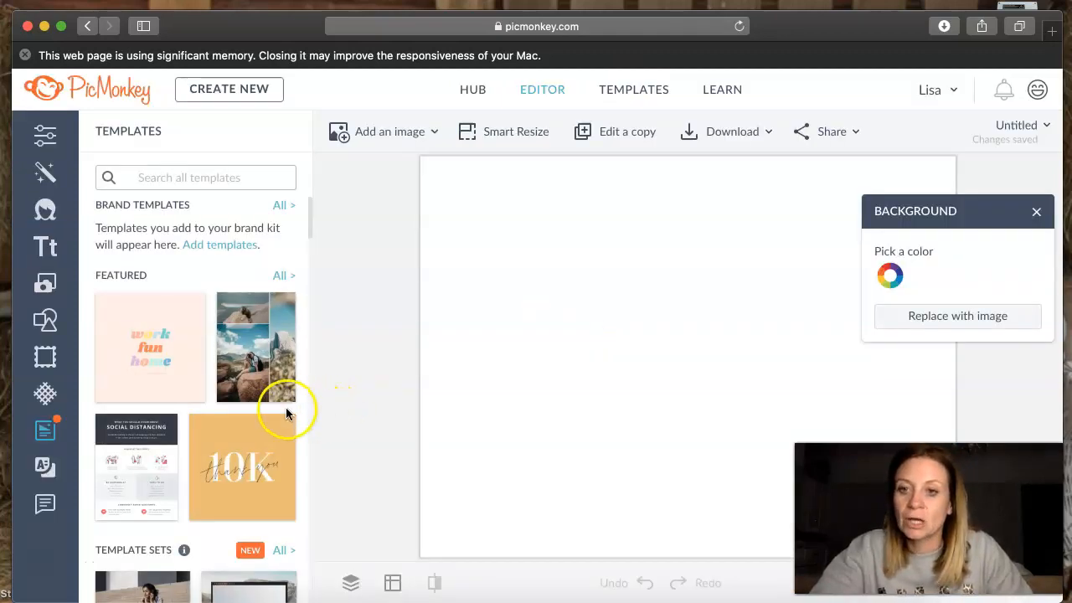
{"action": "left_click", "coordinate": [205, 175]}
{"action": "type", "text": "business card"}
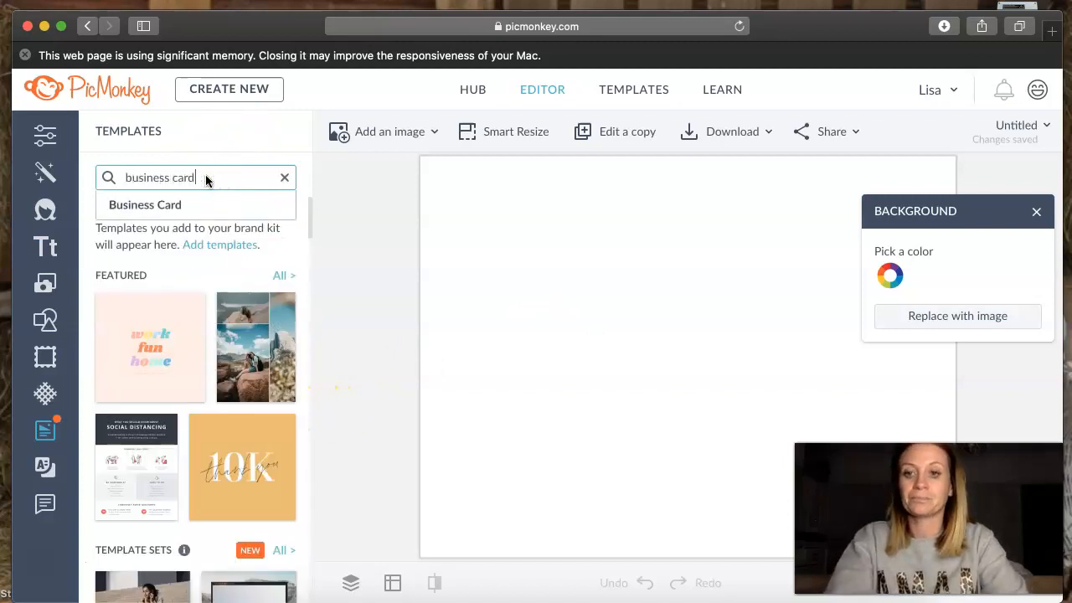
{"action": "key", "text": "Return"}
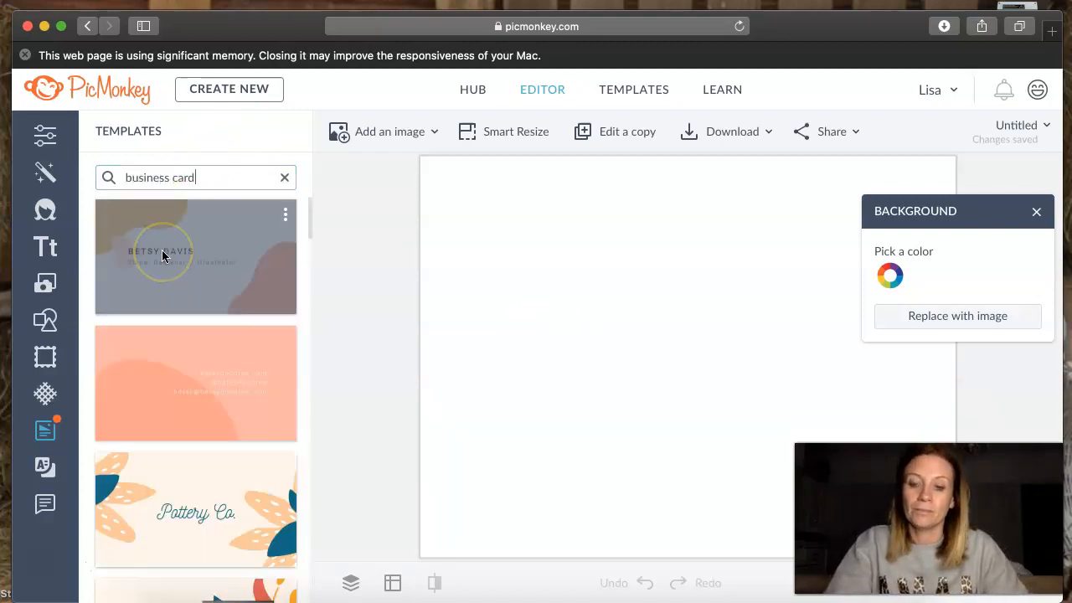
- Apply the portrait business card template with the yellow brushstroke on a white background
{"action": "scroll", "coordinate": [162, 256], "scroll_direction": "down", "scroll_amount": 10}
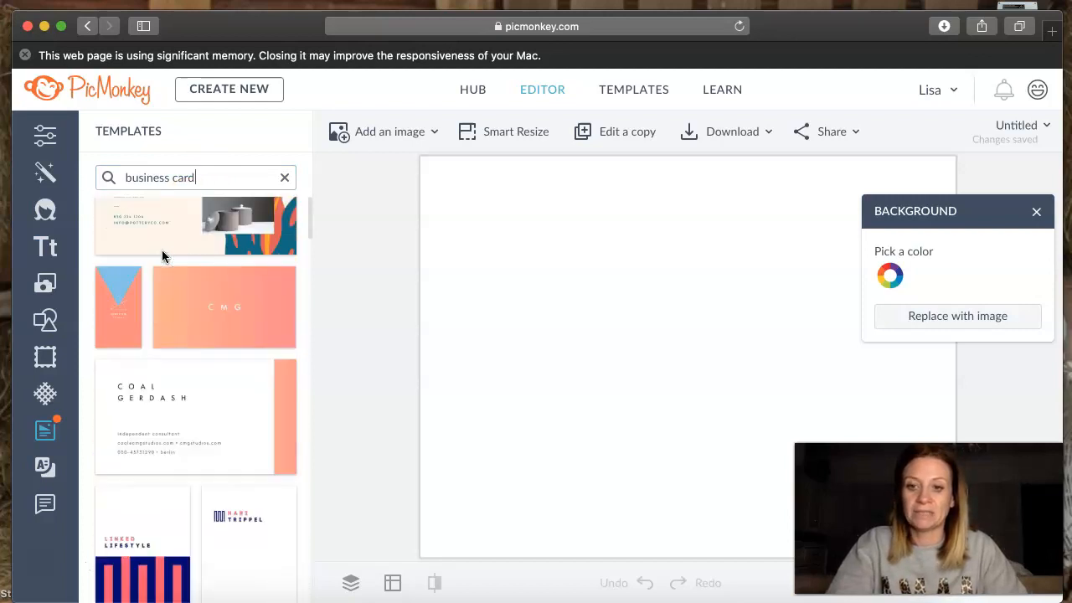
{"action": "scroll", "coordinate": [163, 255], "scroll_direction": "down", "scroll_amount": 10}
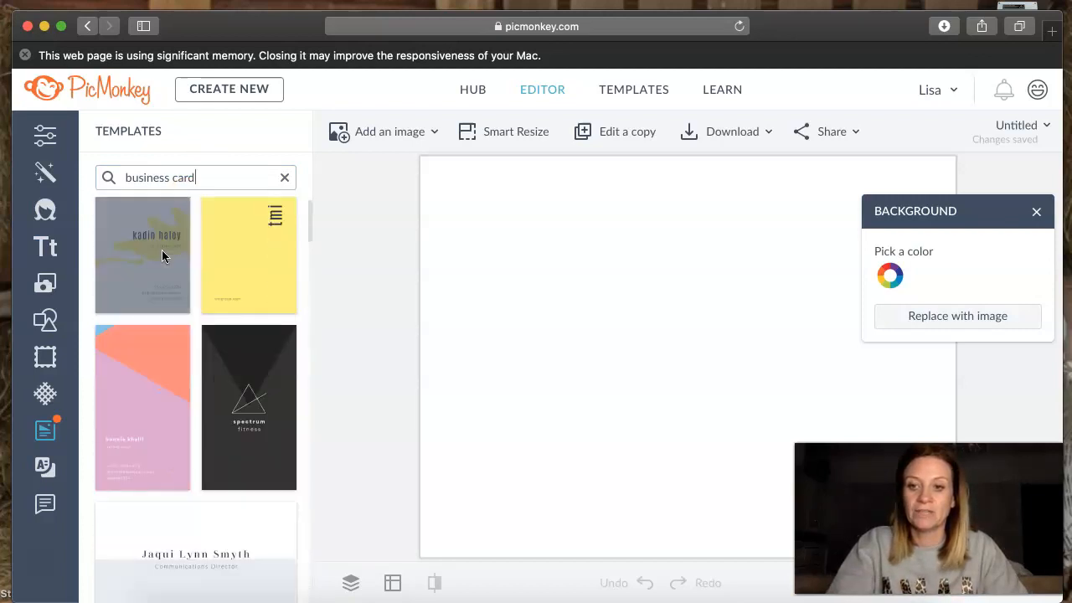
{"action": "left_click", "coordinate": [164, 257]}
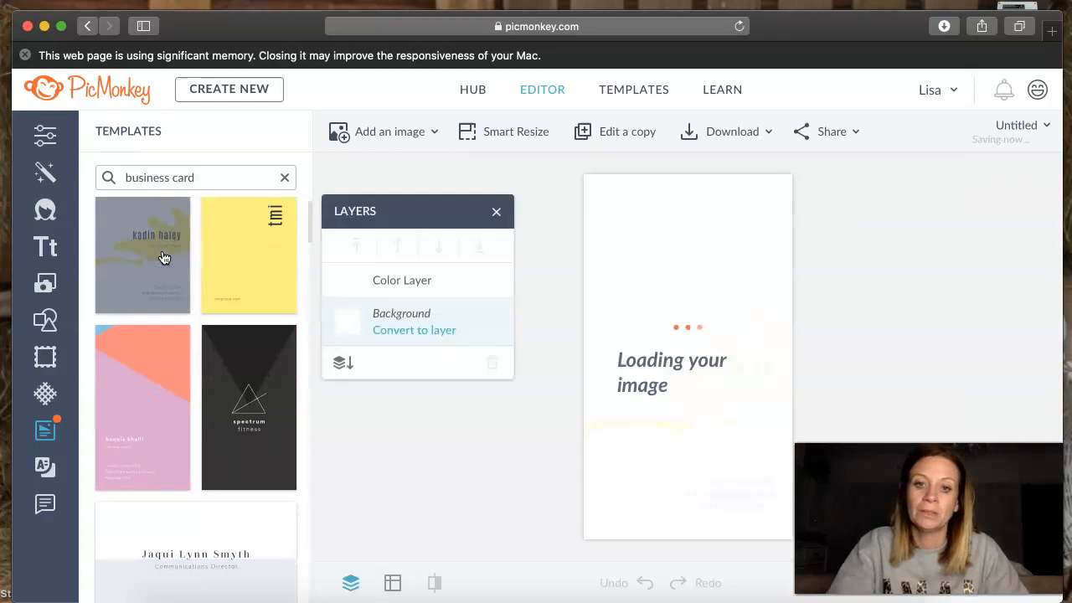
- Replace the placeholder name above "pr consultant" on the business card with the card owner's full name
{"action": "left_click", "coordinate": [658, 398]}
{"action": "left_click", "coordinate": [731, 371]}
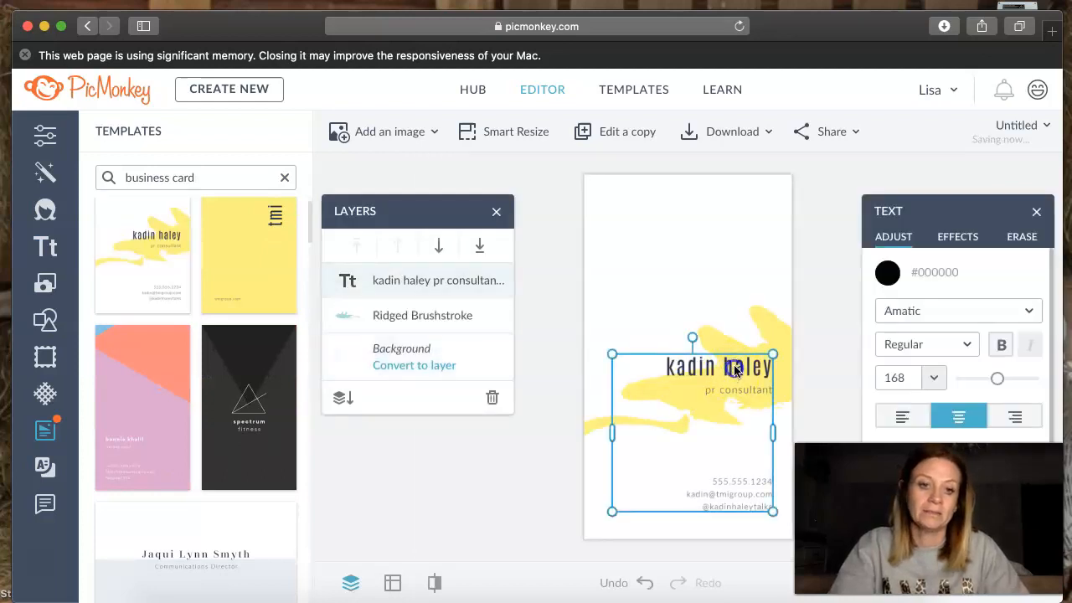
{"action": "left_click", "coordinate": [735, 367]}
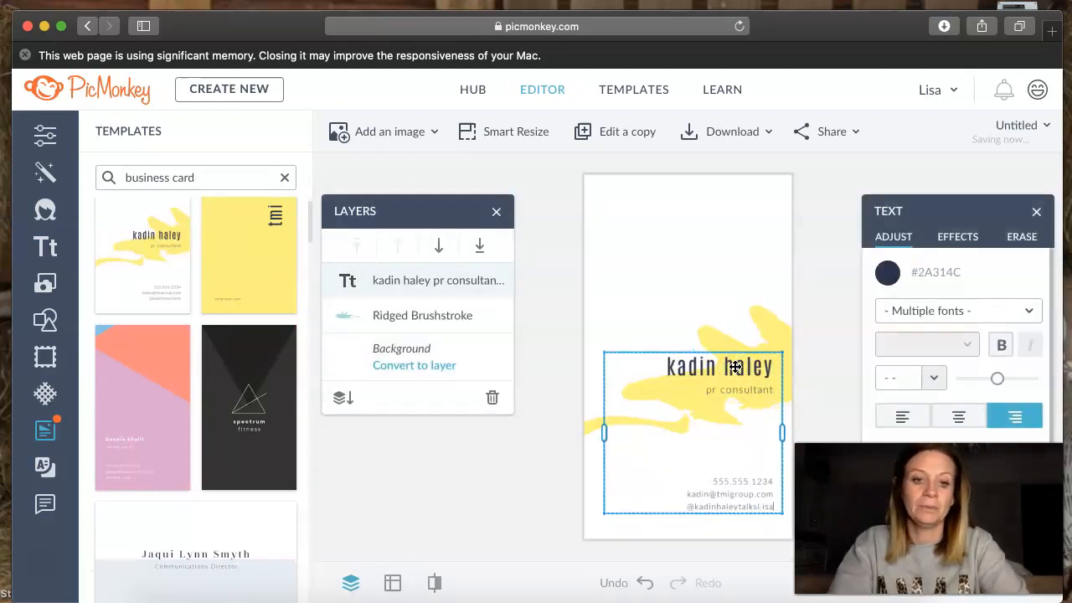
{"action": "left_click_drag", "start_coordinate": [667, 369], "coordinate": [763, 368]}
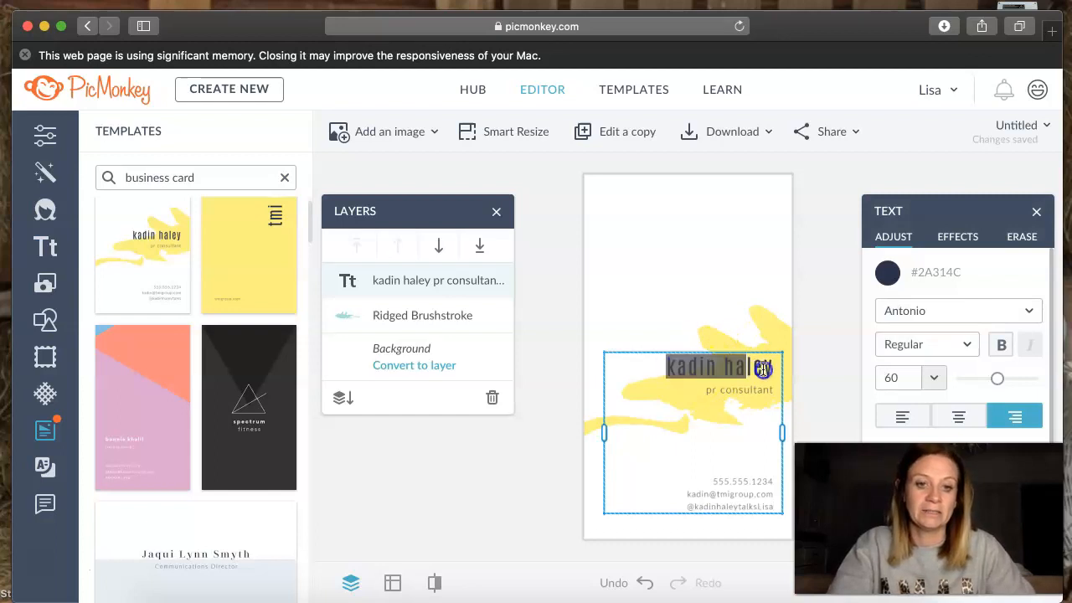
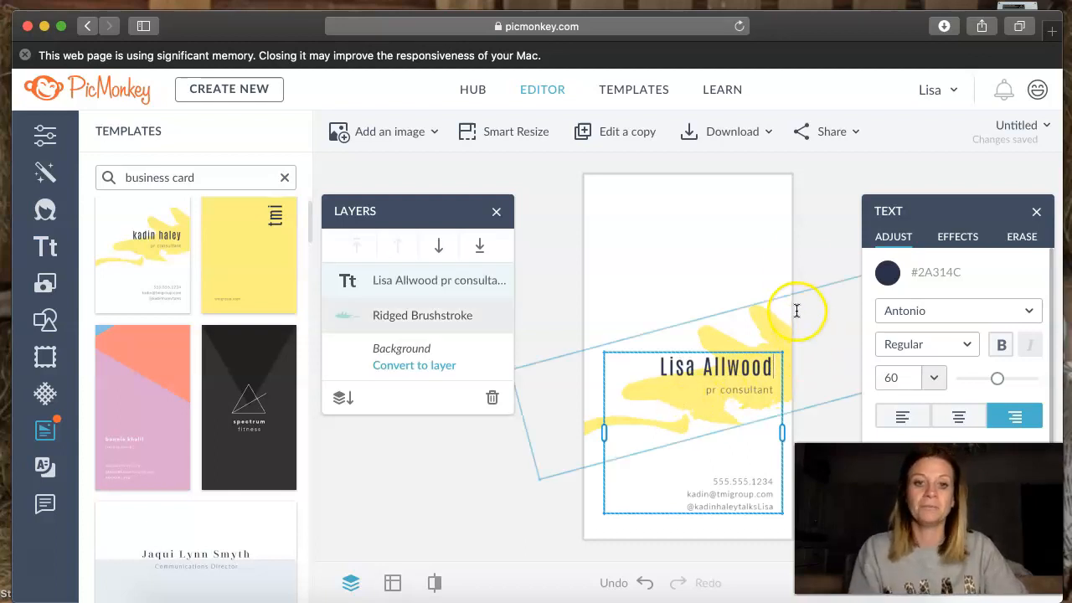
{"action": "left_click", "coordinate": [737, 247]}
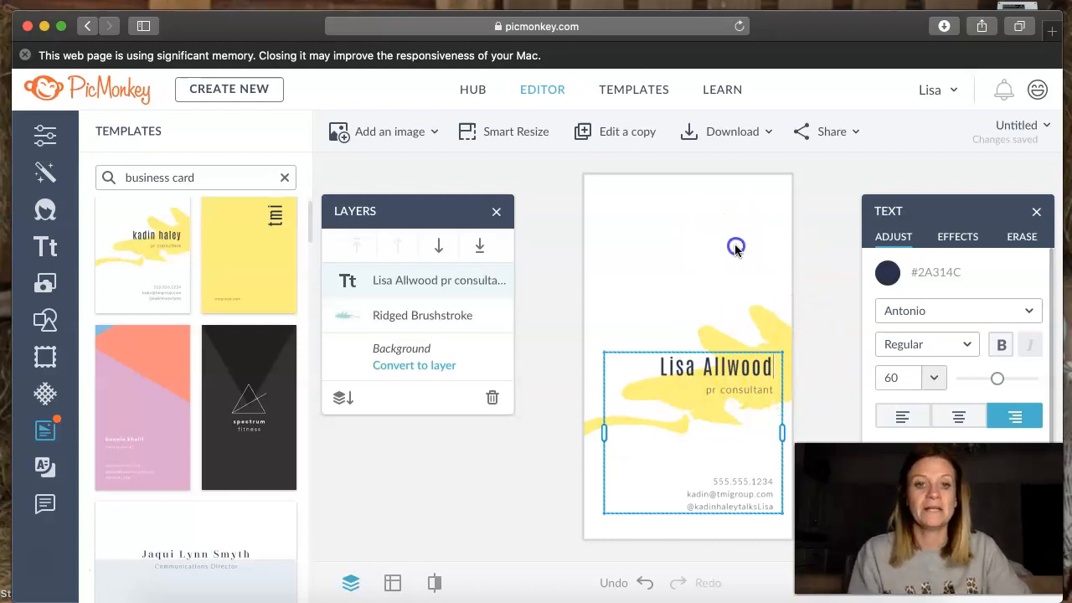